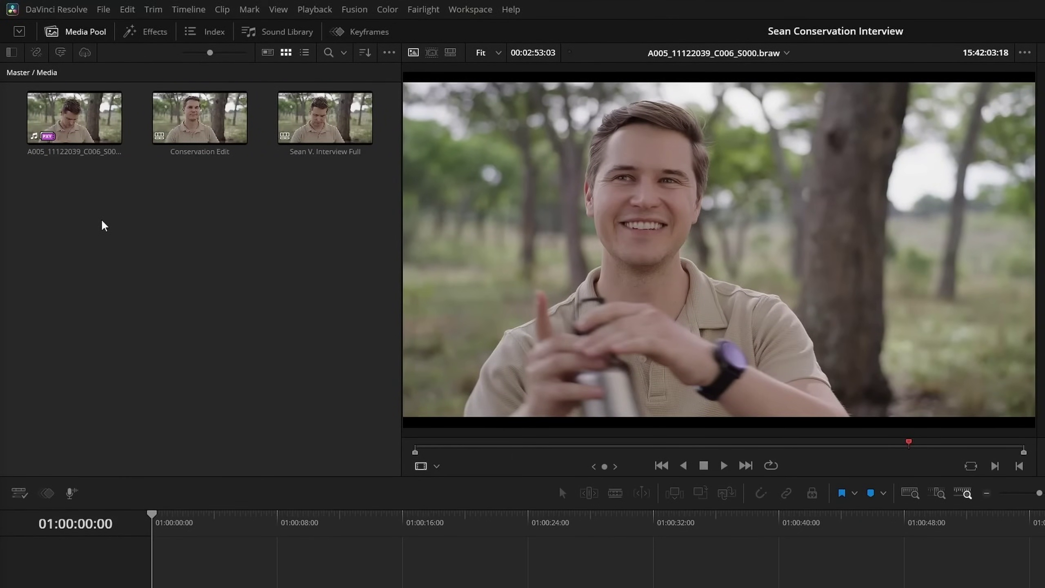
Transcribe the audio of the A005_11122039_C006_S000.braw interview clip with speaker detection.
{"action": "right_click", "coordinate": [73, 121]}
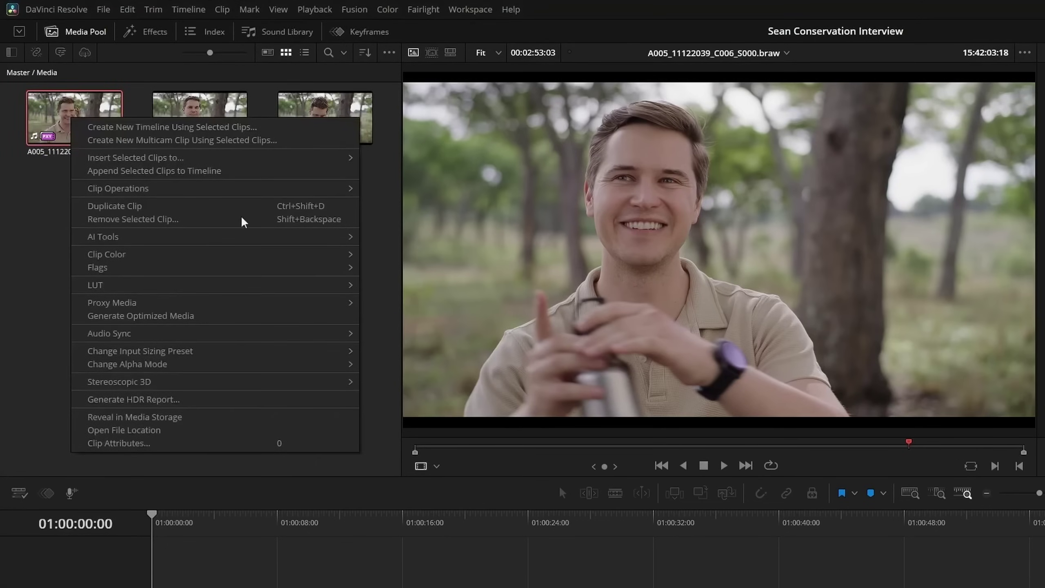
{"action": "mouse_move", "coordinate": [278, 241]}
{"action": "mouse_move", "coordinate": [497, 240]}
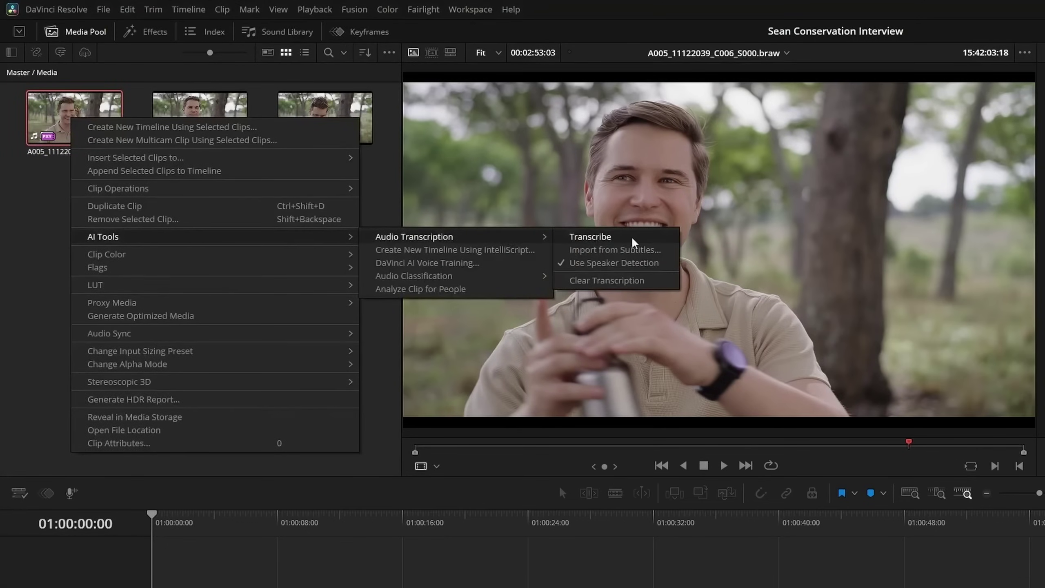
{"action": "left_click", "coordinate": [590, 236]}
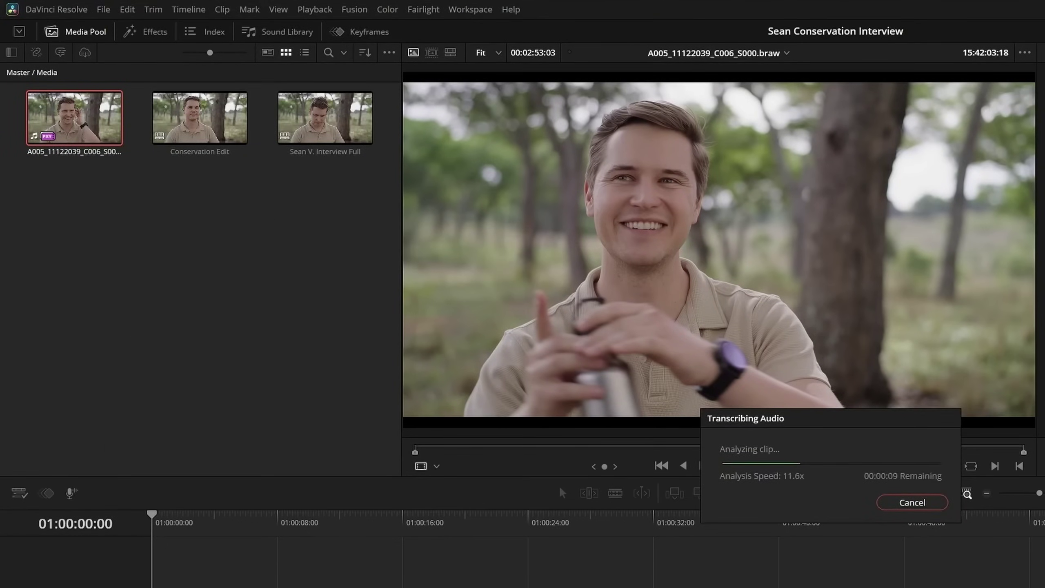
Create a new timeline from the transcribed A005_11122039_C006_S000.braw clip using IntelliScript.
{"action": "right_click", "coordinate": [69, 119]}
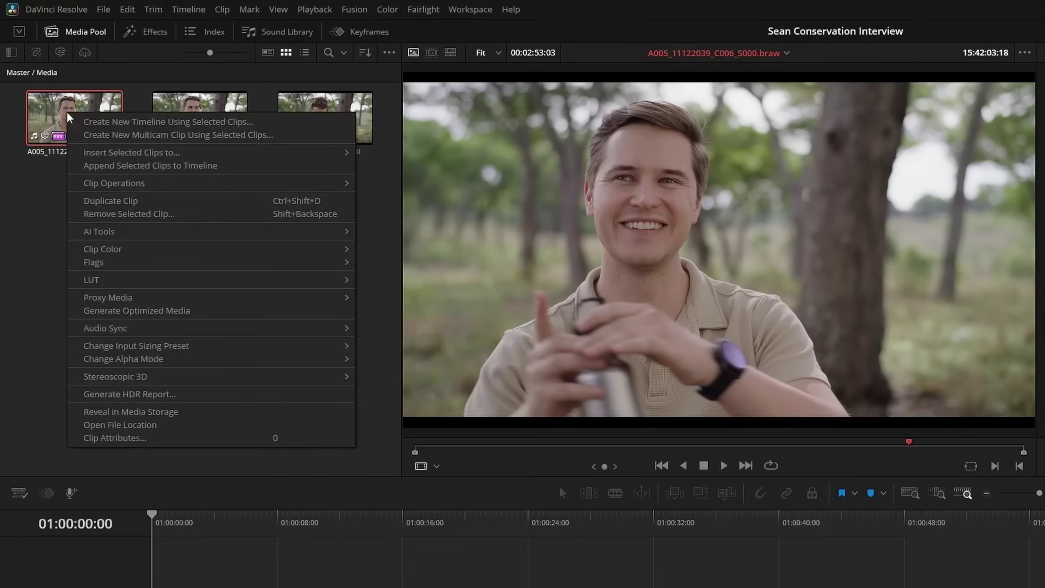
{"action": "mouse_move", "coordinate": [207, 237]}
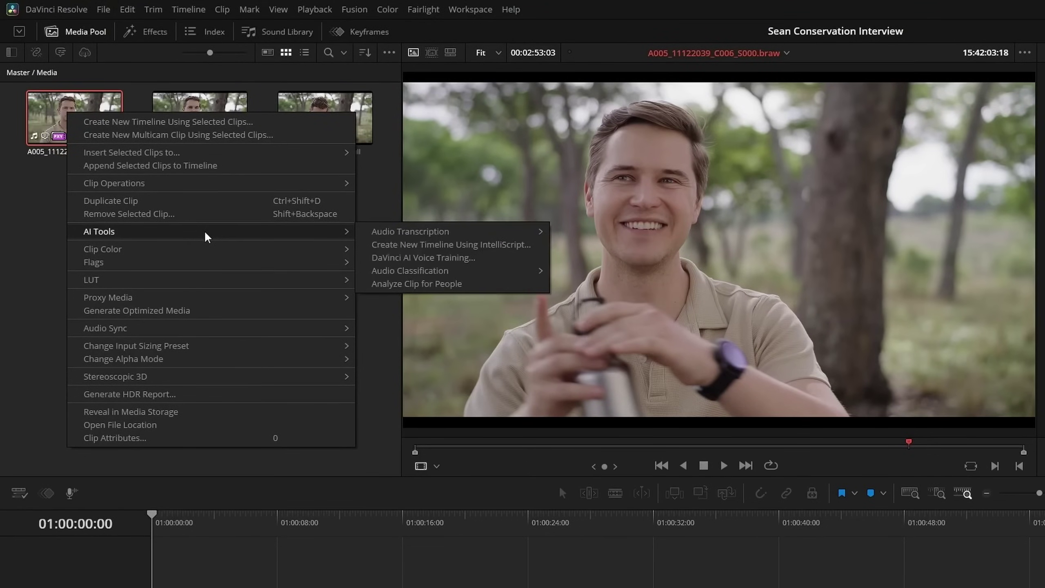
{"action": "left_click", "coordinate": [533, 248]}
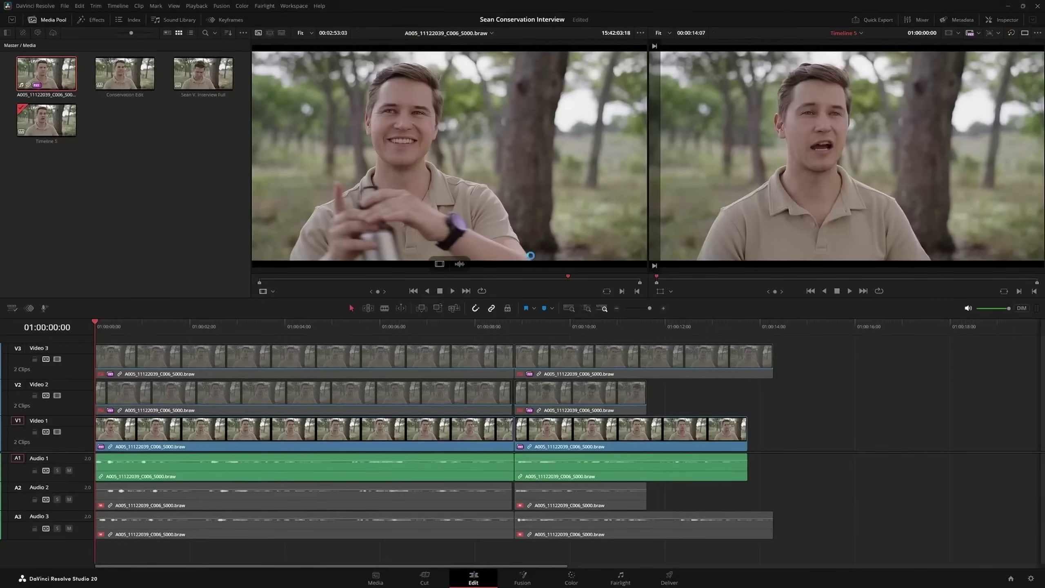
Play the new timeline from its start to review the assembled interview takes.
{"action": "key", "text": "space"}
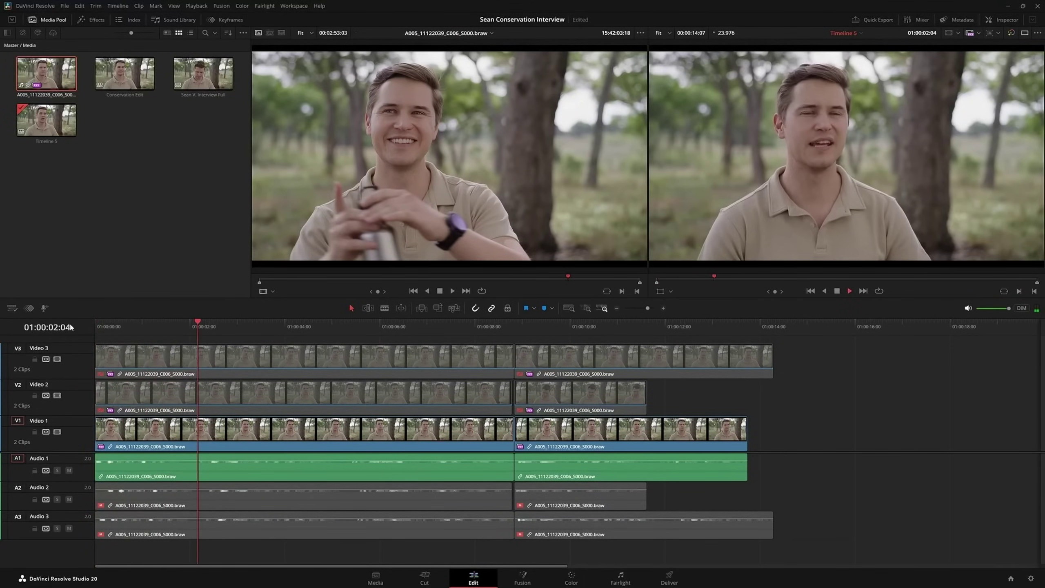
{"action": "key", "text": "space"}
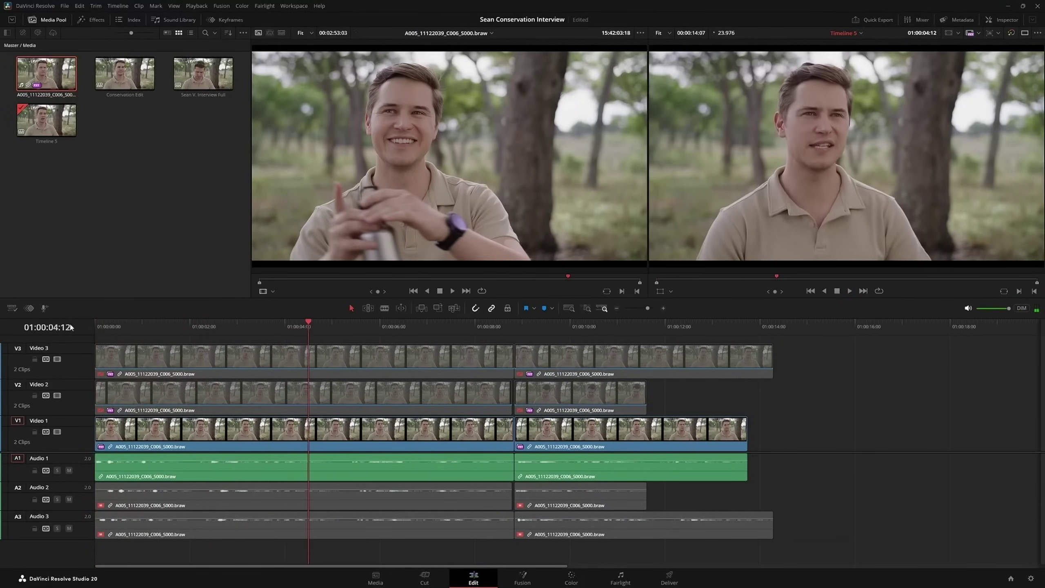
{"action": "key", "text": "Home"}
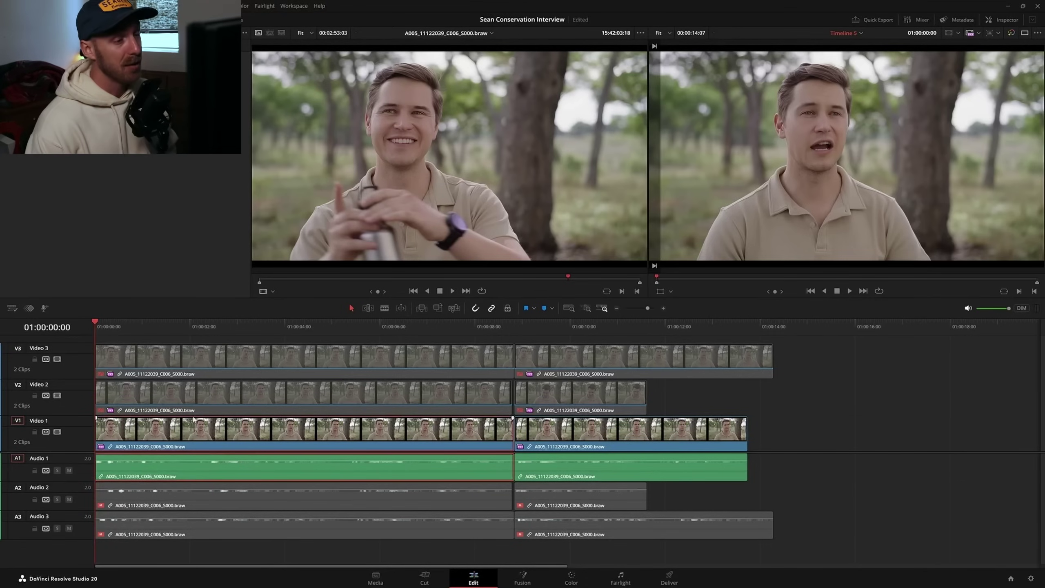
{"action": "left_click", "coordinate": [192, 402]}
{"action": "key", "text": "space"}
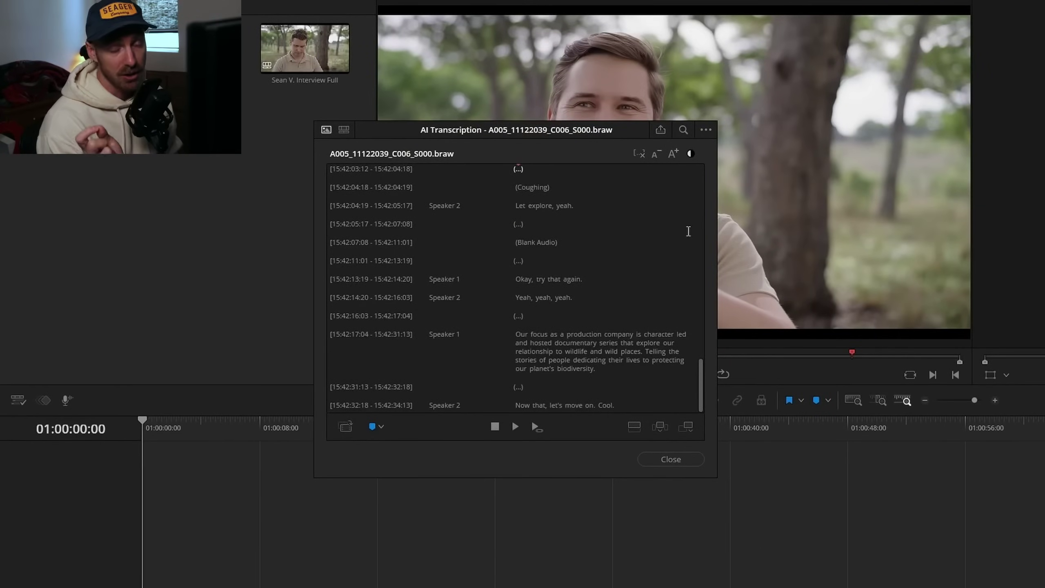
Export subtitles from the interview clip's AI transcription using the Subtitle Default preset with single lines.
{"action": "left_click", "coordinate": [704, 130]}
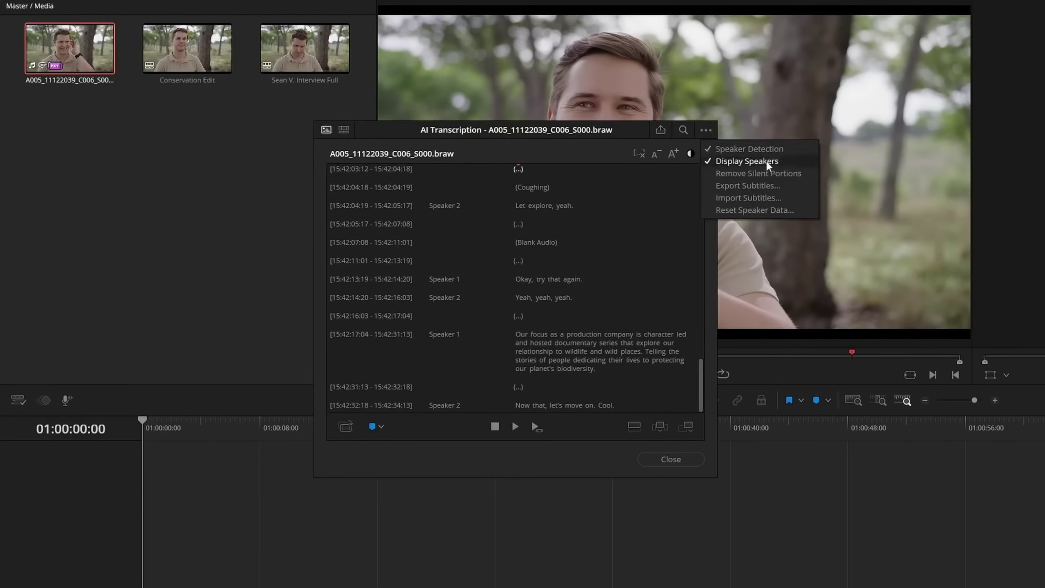
{"action": "left_click", "coordinate": [788, 184]}
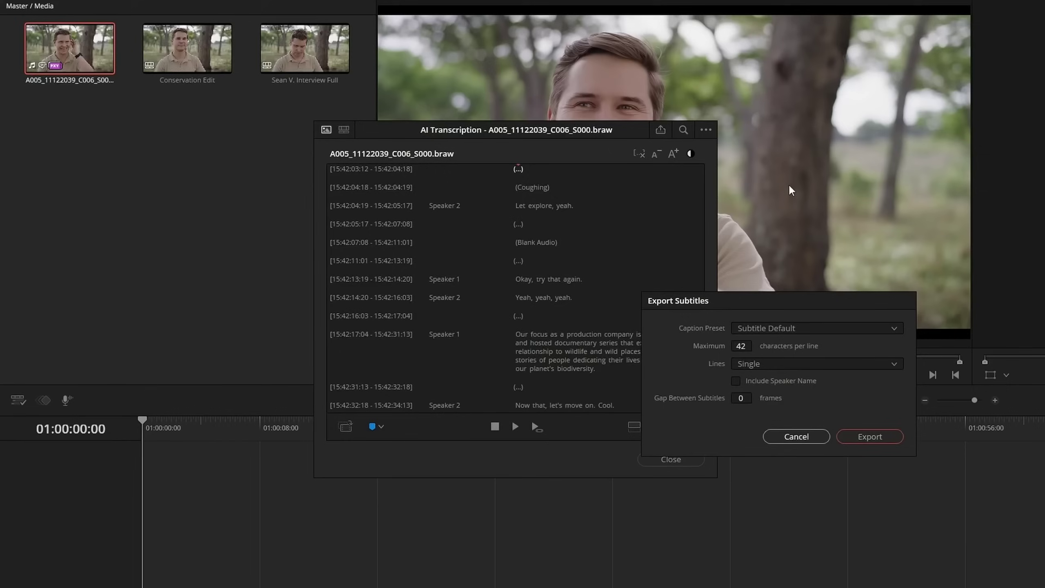
{"action": "left_click", "coordinate": [885, 433]}
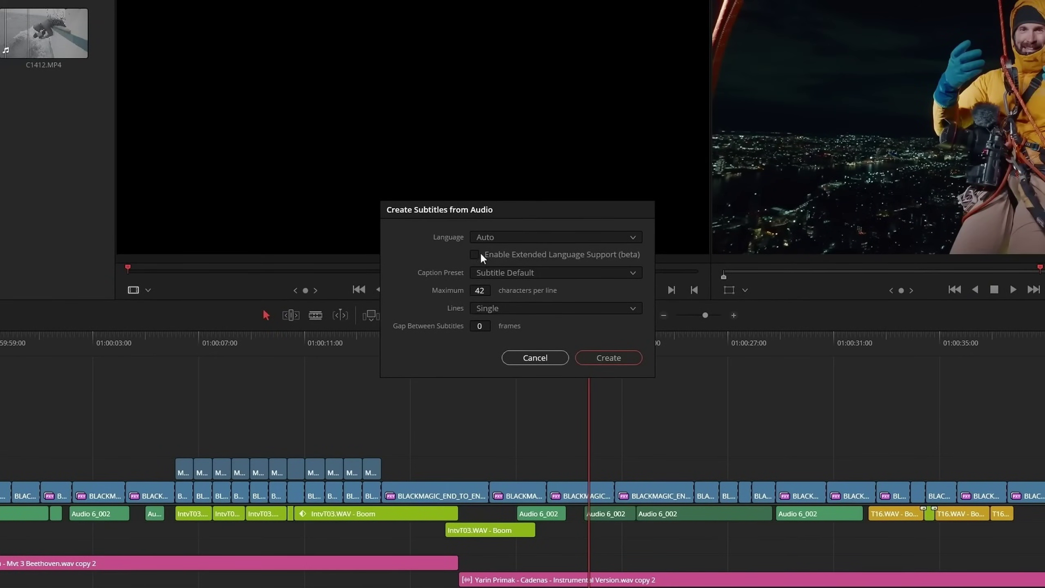
Create subtitles from the timeline audio with the language on Auto and extended language support (beta) enabled.
{"action": "left_click", "coordinate": [512, 238]}
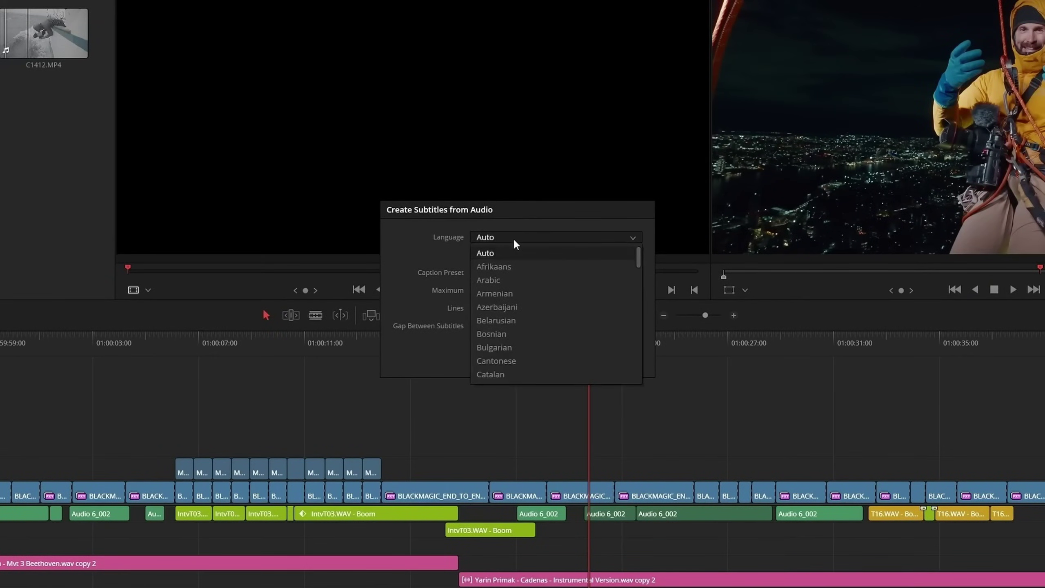
{"action": "scroll", "coordinate": [559, 290], "scroll_direction": "down", "scroll_amount": 10}
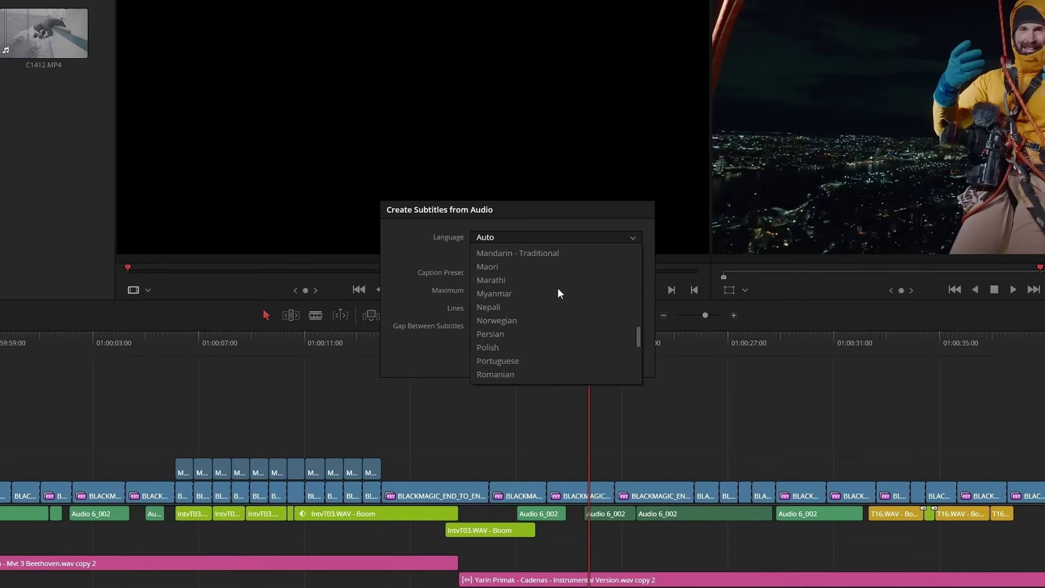
{"action": "left_click", "coordinate": [468, 268]}
{"action": "left_click", "coordinate": [608, 356]}
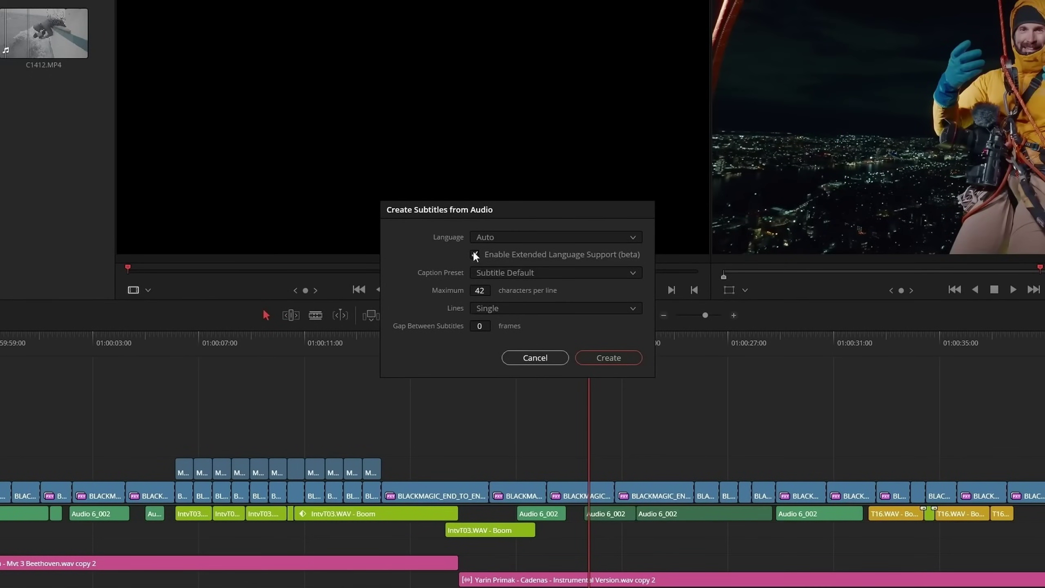
{"action": "left_click", "coordinate": [511, 237]}
{"action": "scroll", "coordinate": [563, 295], "scroll_direction": "down", "scroll_amount": 2}
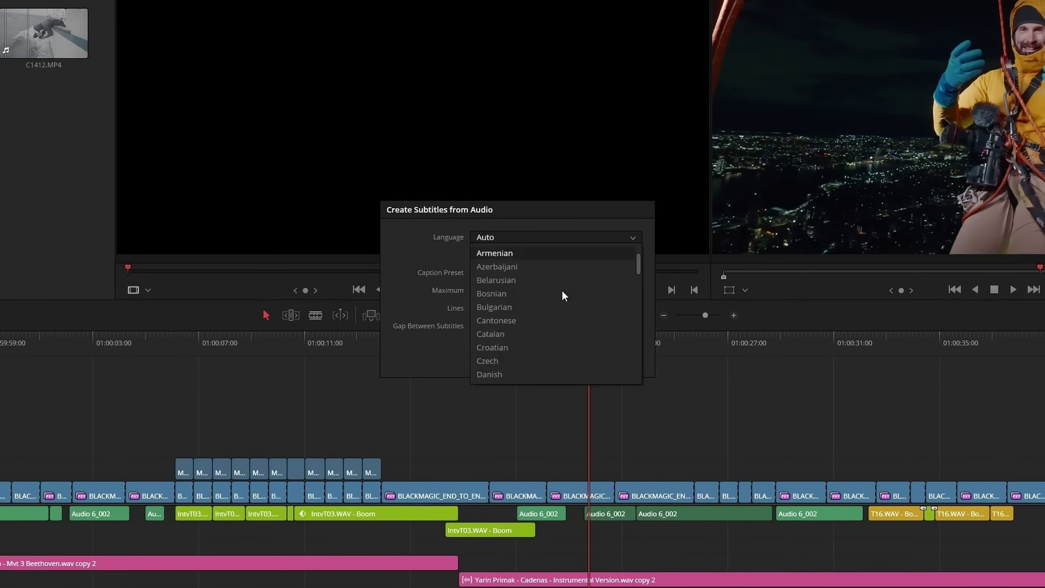
{"action": "scroll", "coordinate": [559, 290], "scroll_direction": "down", "scroll_amount": 10}
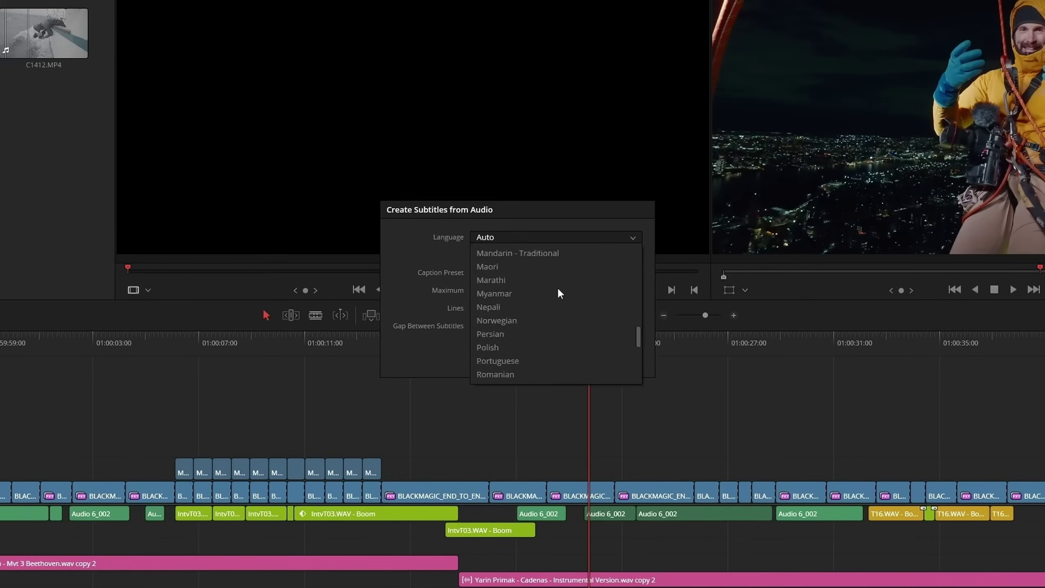
{"action": "left_click", "coordinate": [447, 254]}
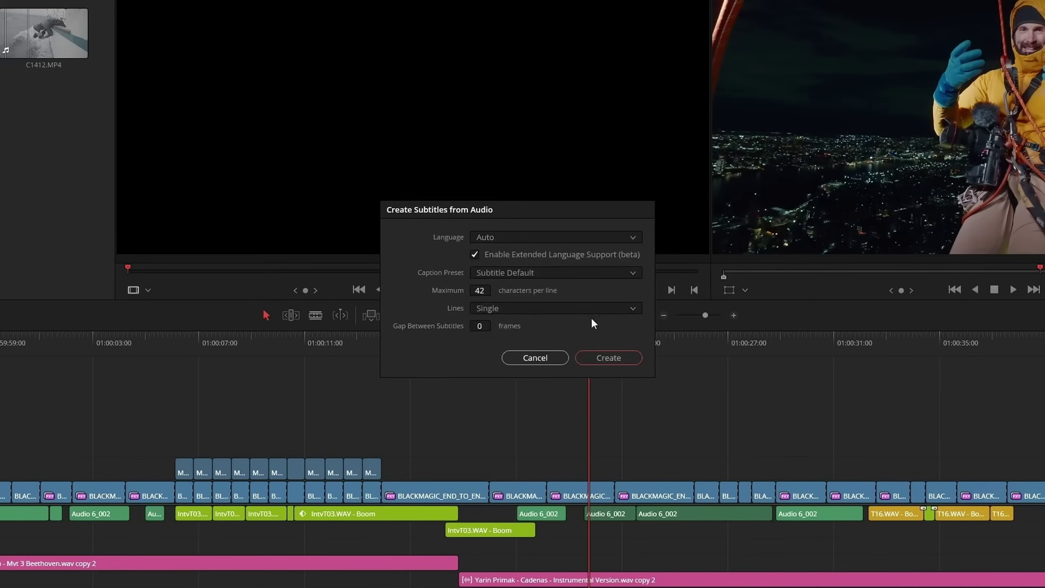
{"action": "left_click", "coordinate": [608, 358]}
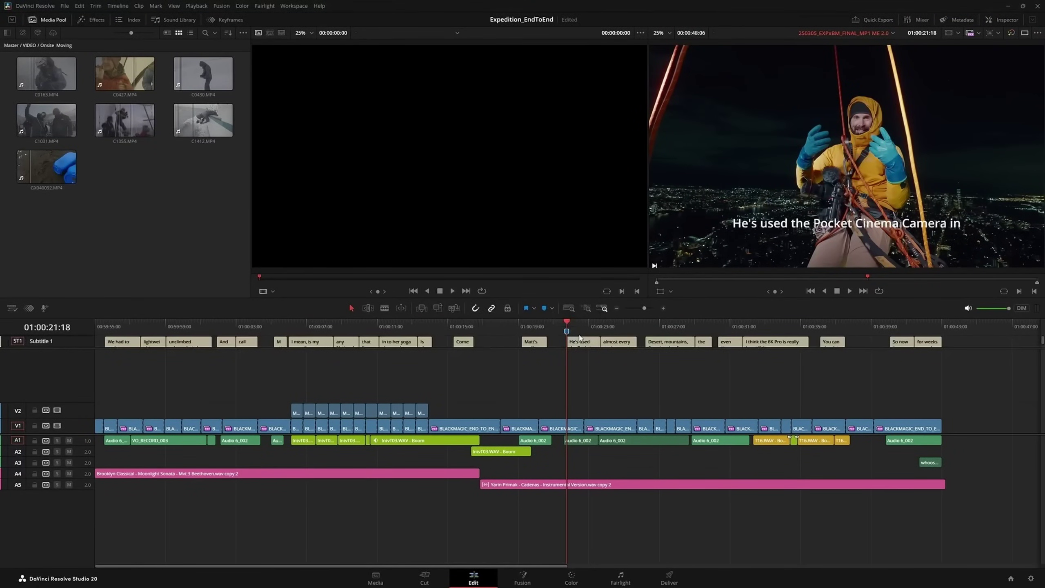
Make the Subtitle 1 track taller and apply the animated Statement title to it, playing back the styled captions.
{"action": "left_click_drag", "start_coordinate": [63, 347], "coordinate": [65, 388]}
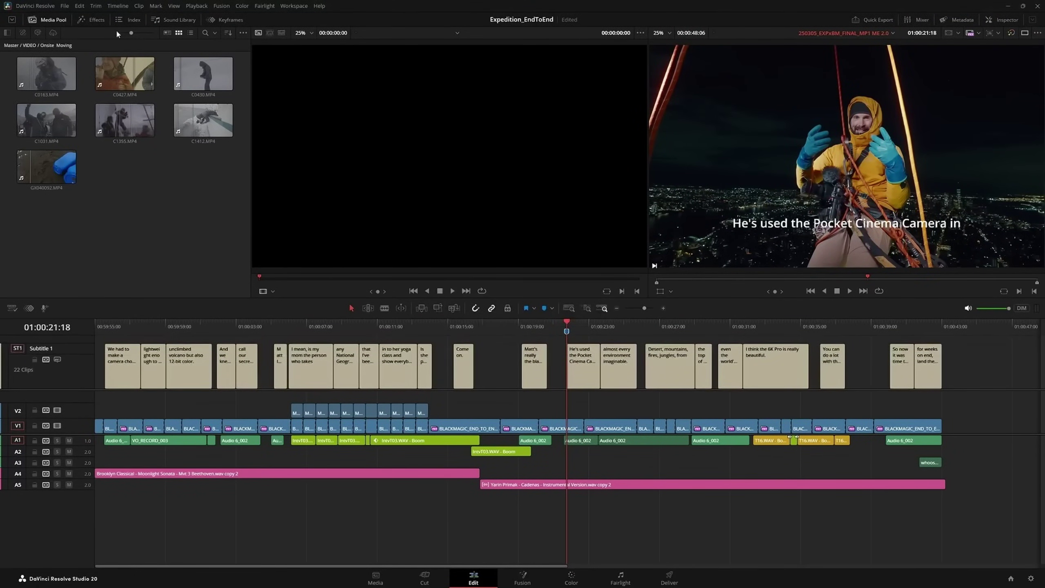
{"action": "left_click", "coordinate": [94, 20]}
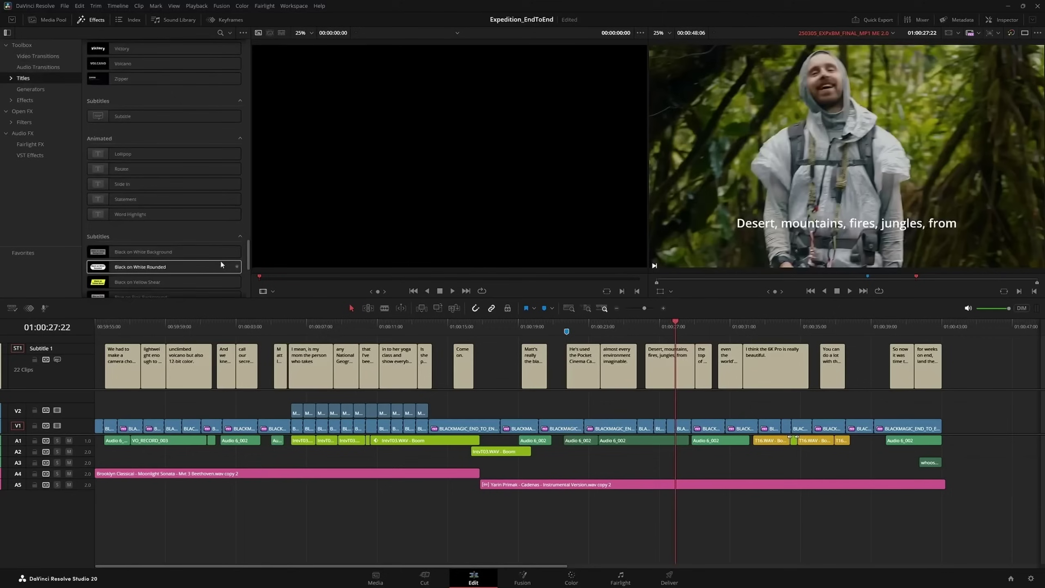
{"action": "scroll", "coordinate": [220, 258], "scroll_direction": "down", "scroll_amount": 1}
{"action": "left_click_drag", "start_coordinate": [165, 156], "coordinate": [75, 372]}
{"action": "key", "text": "space"}
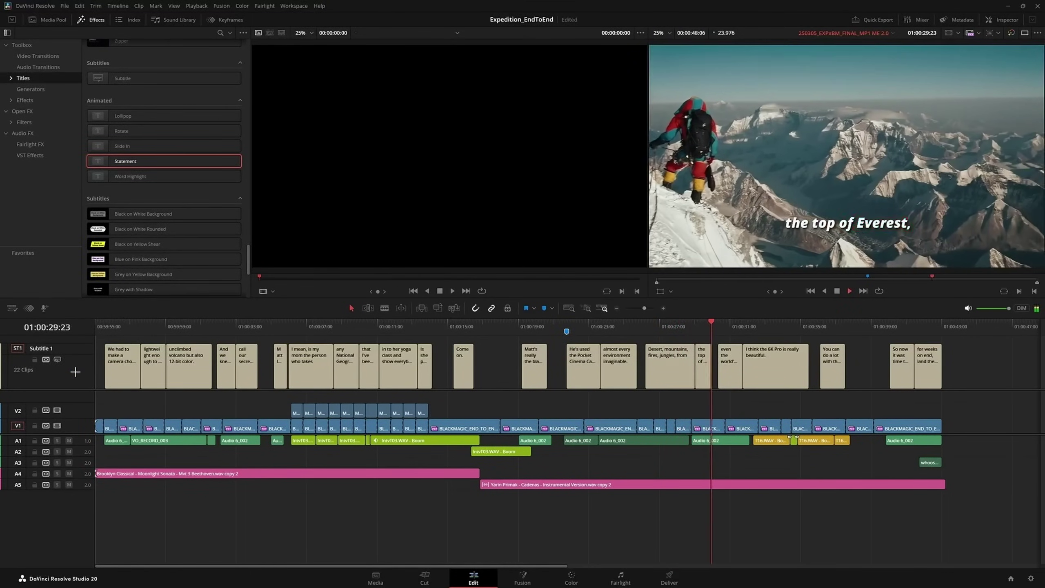
{"action": "key", "text": "space"}
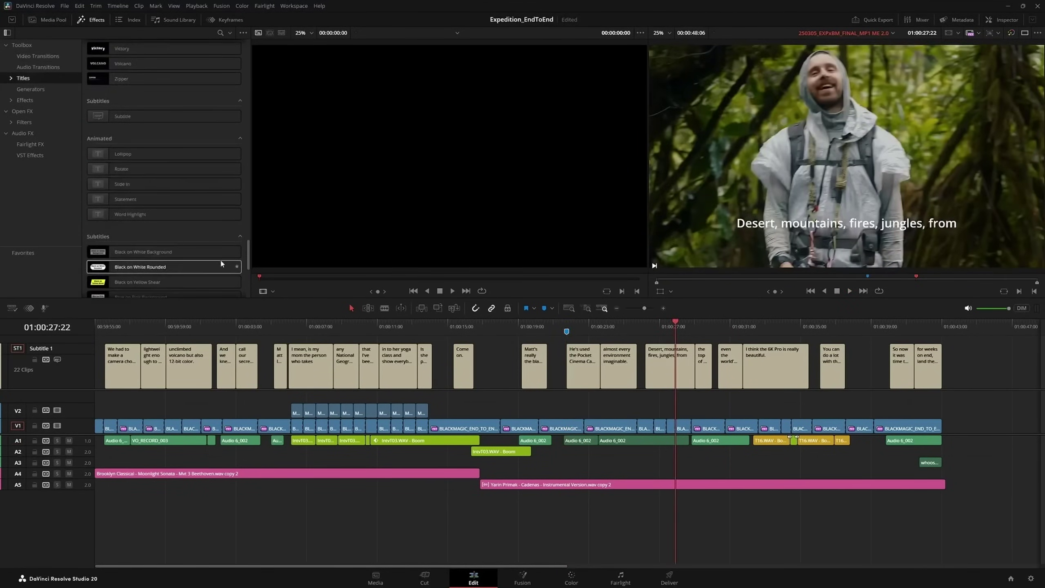
{"action": "left_click_drag", "start_coordinate": [165, 160], "coordinate": [75, 372]}
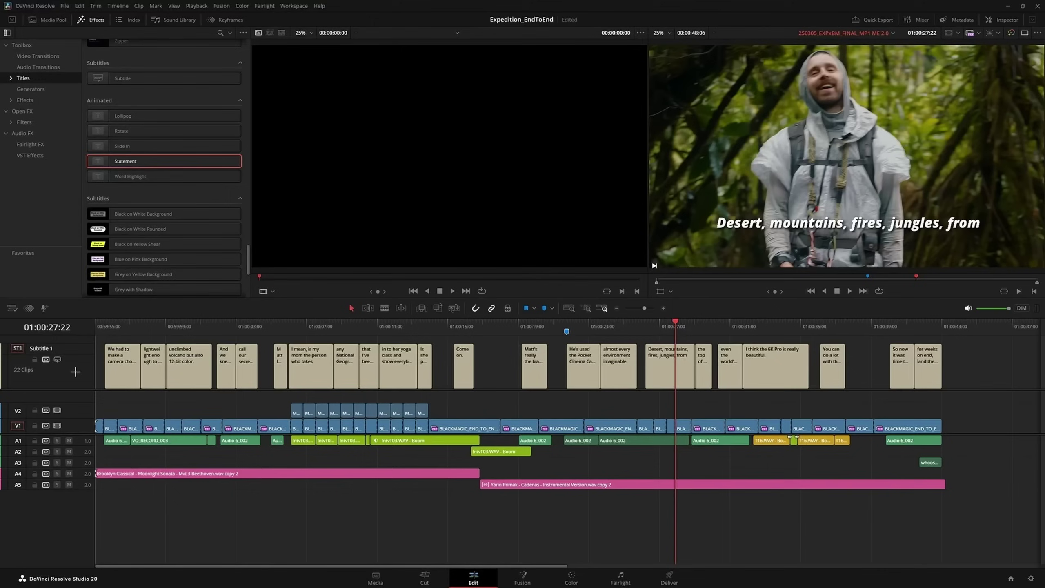
{"action": "key", "text": "space"}
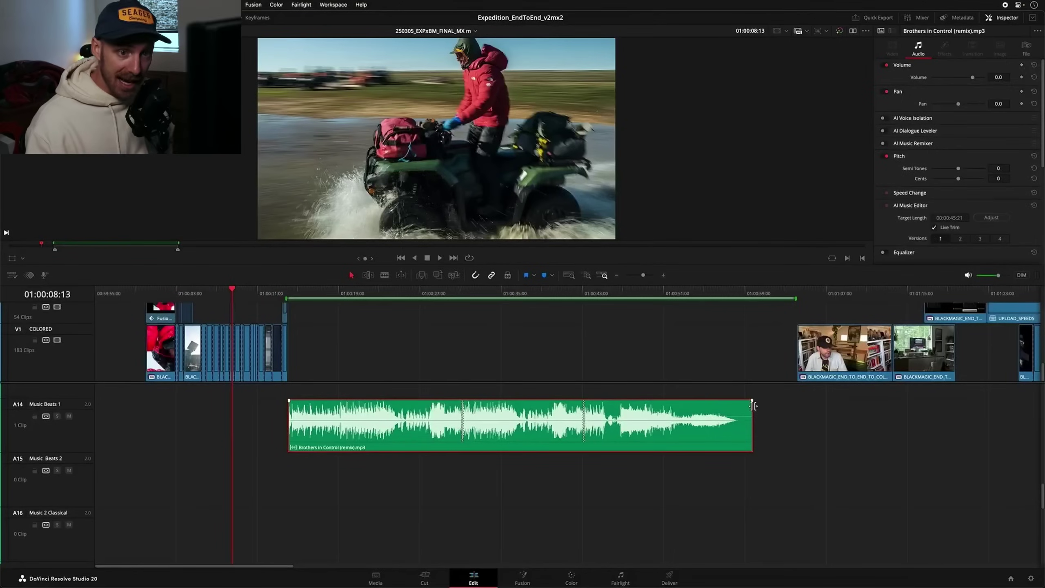
Extend the Brothers in Control (remix).mp3 clip to about 00:00:57:20 with Live Trim and compare AI Music Editor versions 2 to 4, choosing version 1.
{"action": "left_click_drag", "start_coordinate": [750, 413], "coordinate": [885, 416]}
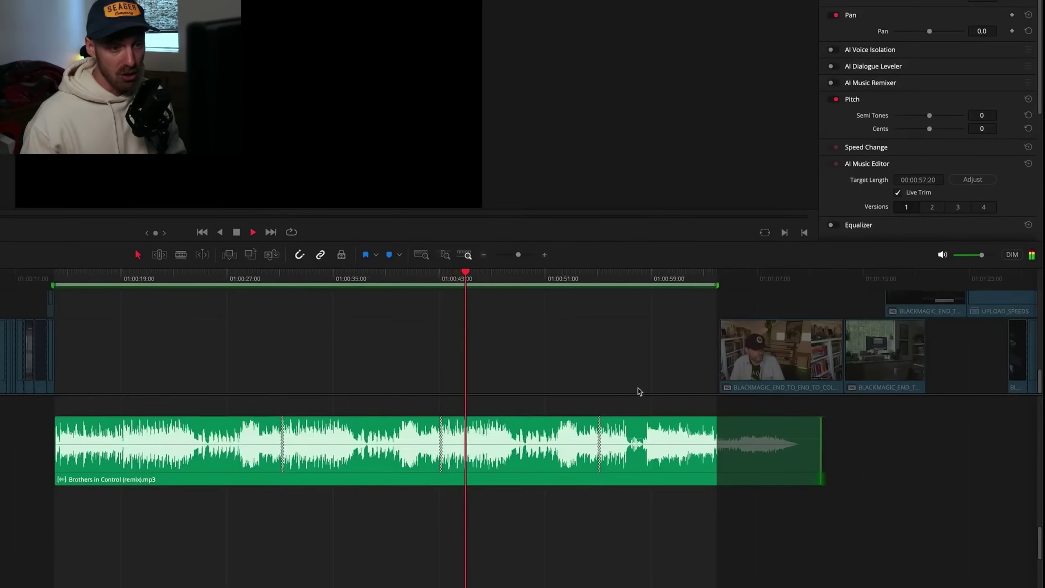
{"action": "left_click", "coordinate": [932, 207]}
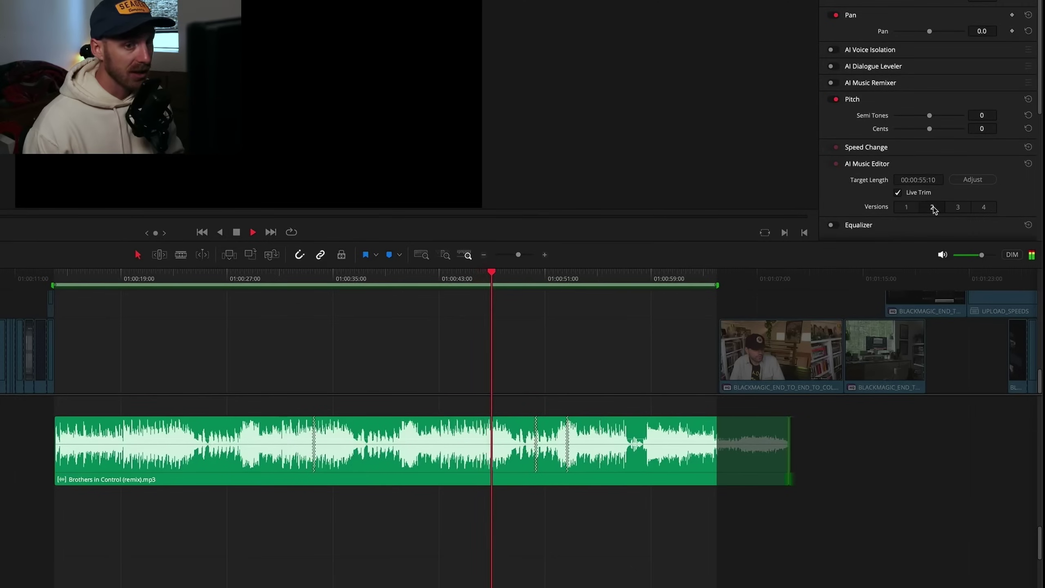
{"action": "left_click", "coordinate": [954, 208]}
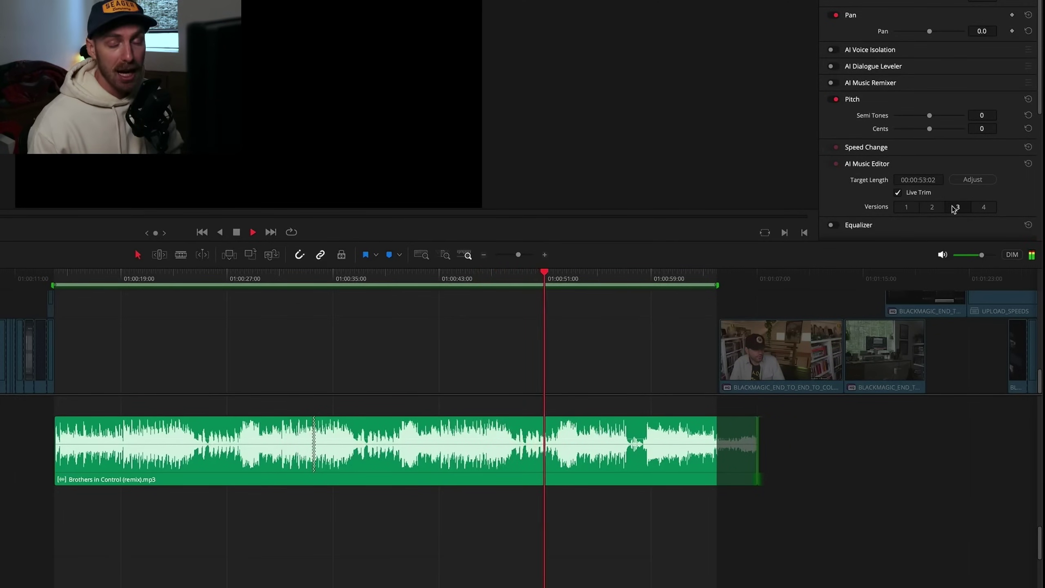
{"action": "left_click", "coordinate": [979, 208]}
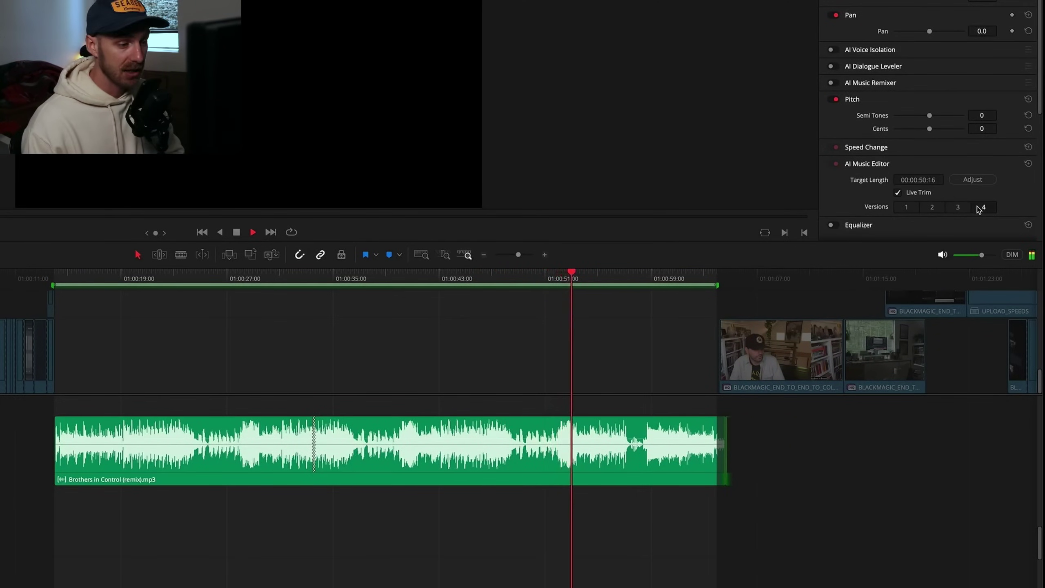
{"action": "left_click", "coordinate": [906, 207]}
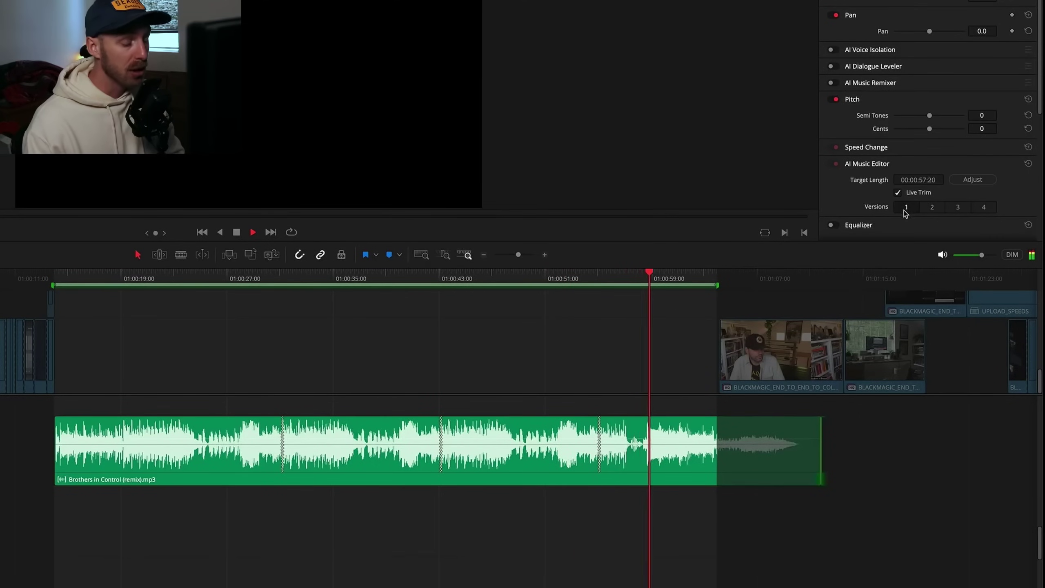
Decompose the Brothers in Control (remix).mp3 clip in place using clips only.
{"action": "right_click", "coordinate": [526, 428]}
{"action": "mouse_move", "coordinate": [605, 168]}
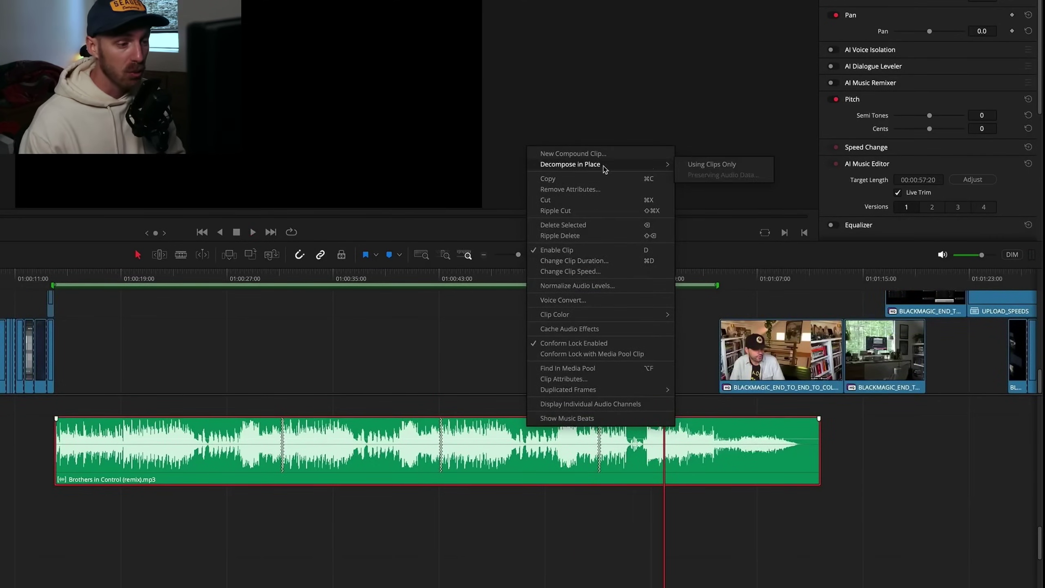
{"action": "left_click", "coordinate": [699, 164]}
{"action": "mouse_move", "coordinate": [612, 474]}
{"action": "left_mouse_down"}
{"action": "mouse_move", "coordinate": [637, 473]}
{"action": "mouse_move", "coordinate": [624, 473]}
{"action": "left_mouse_up"}
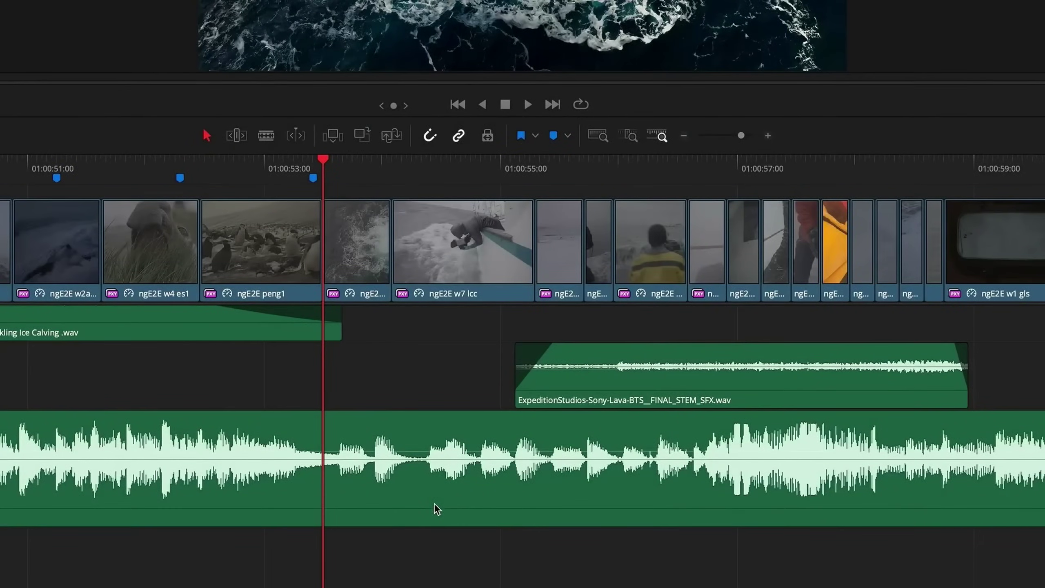
Show the music beats on the music clip beneath the video edits.
{"action": "right_click", "coordinate": [435, 507]}
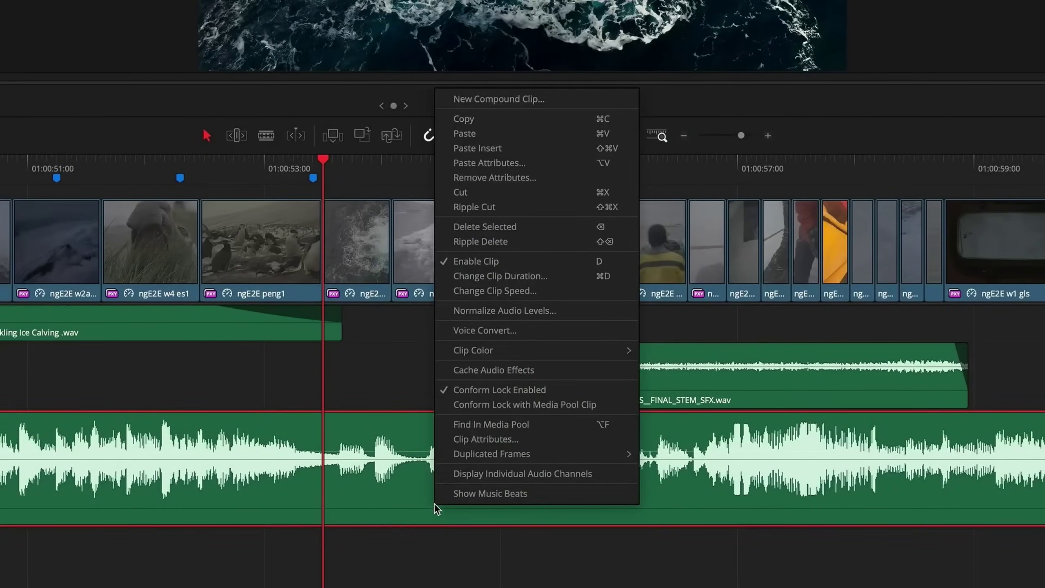
{"action": "left_click", "coordinate": [440, 496]}
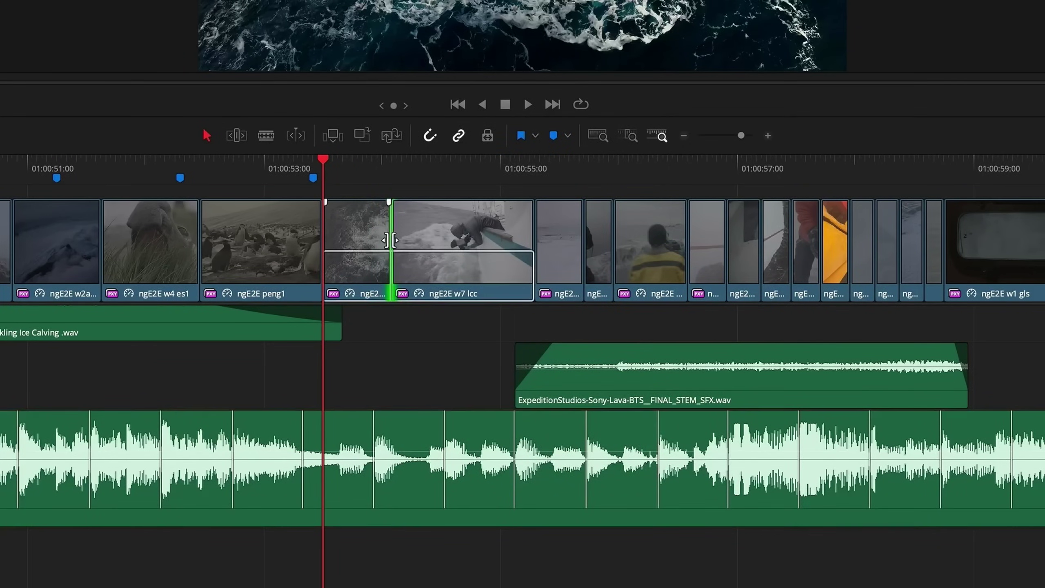
Roll the edit at the start of ngE2E w7 lcc earlier and the one between ngE2E w4 es1 and ngE2E peng1 by +00:07, matching the music beats.
{"action": "left_click_drag", "start_coordinate": [389, 255], "coordinate": [368, 255]}
{"action": "left_click", "coordinate": [512, 255]}
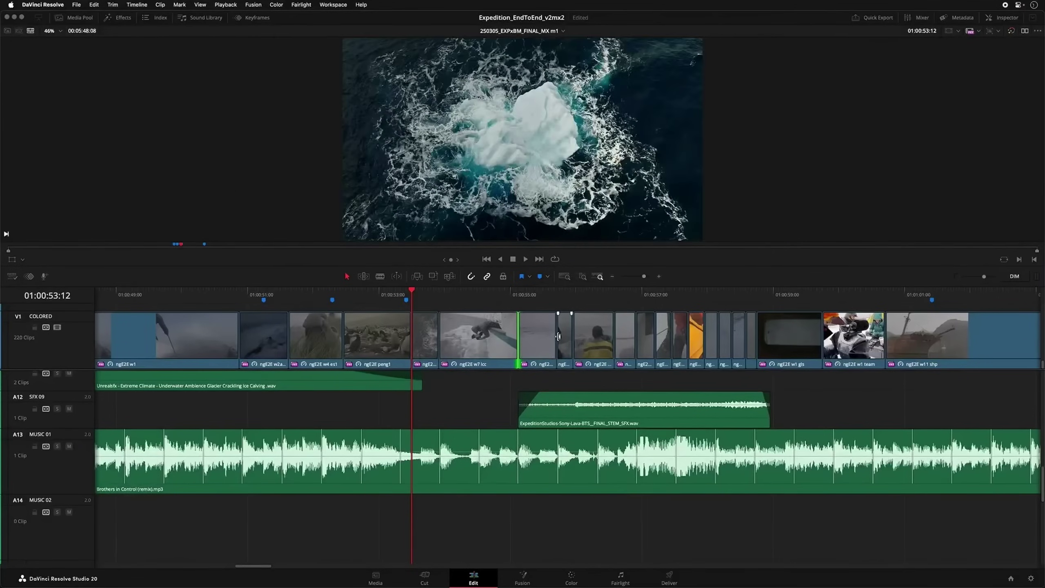
{"action": "left_click", "coordinate": [555, 337]}
{"action": "left_click_drag", "start_coordinate": [346, 347], "coordinate": [362, 348]}
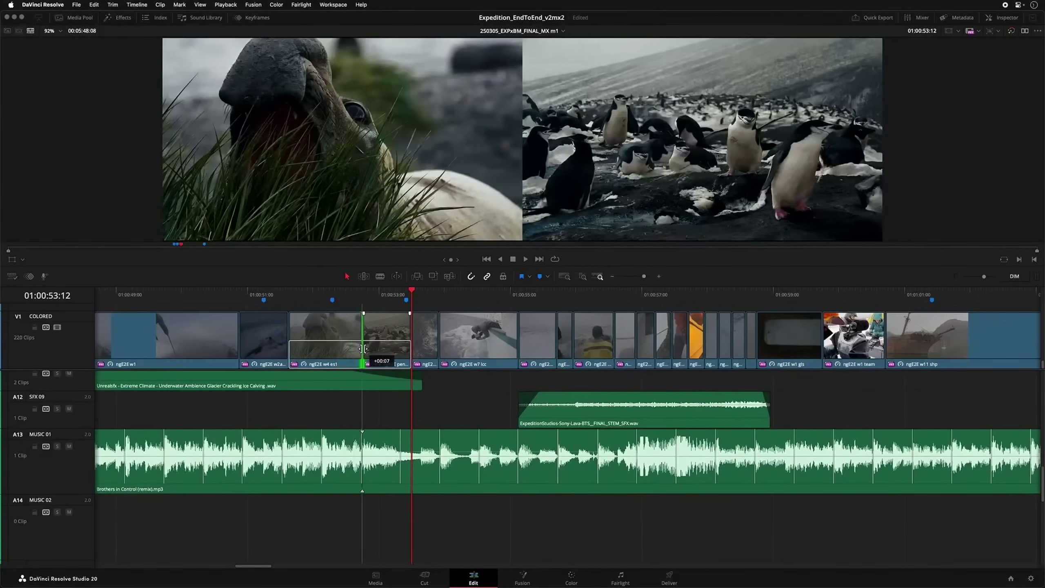
{"action": "left_click_drag", "start_coordinate": [548, 420], "coordinate": [559, 394]}
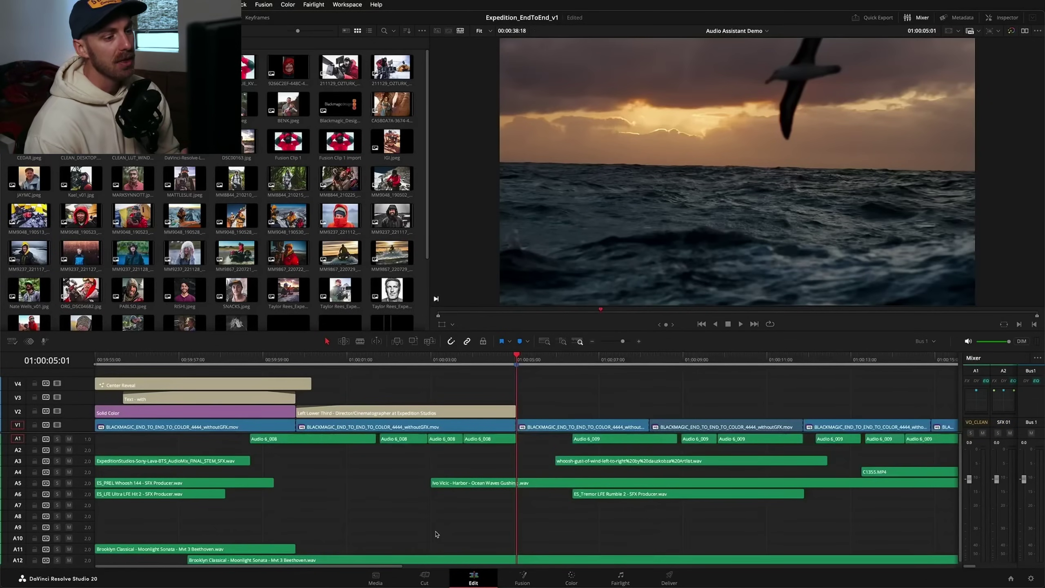
Auto-mix the Audio Assistant Demo timeline with the AI Audio Assistant using the YouTube delivery standard, playing the audio before and after.
{"action": "key", "text": "space"}
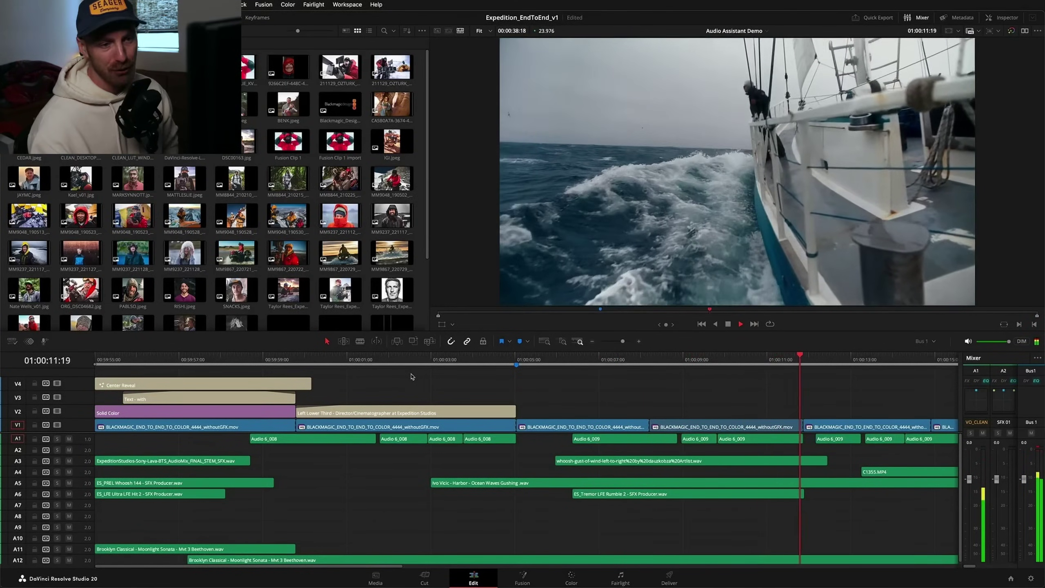
{"action": "key", "text": "space"}
{"action": "left_click", "coordinate": [137, 4]}
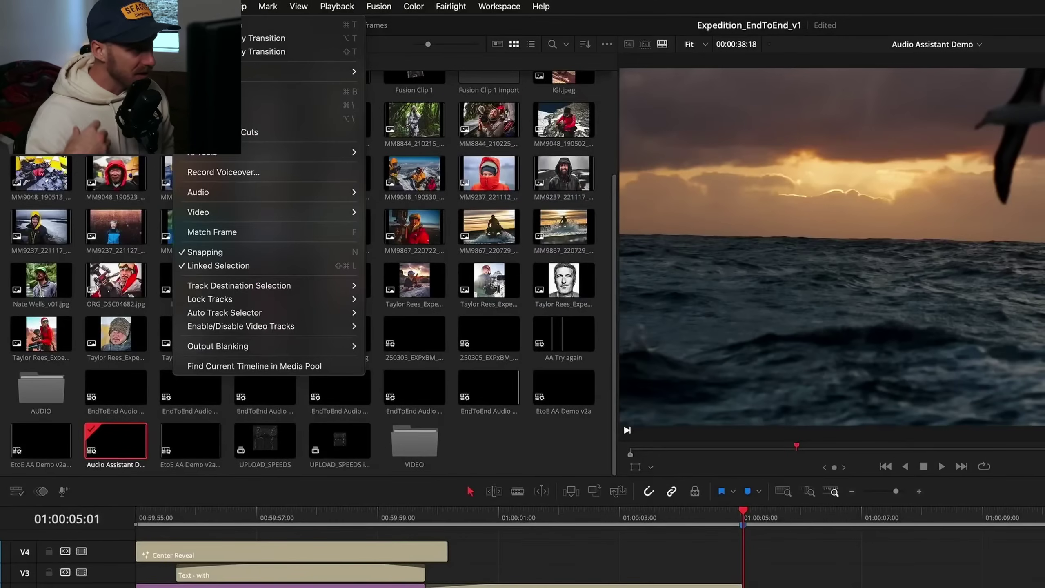
{"action": "mouse_move", "coordinate": [172, 105]}
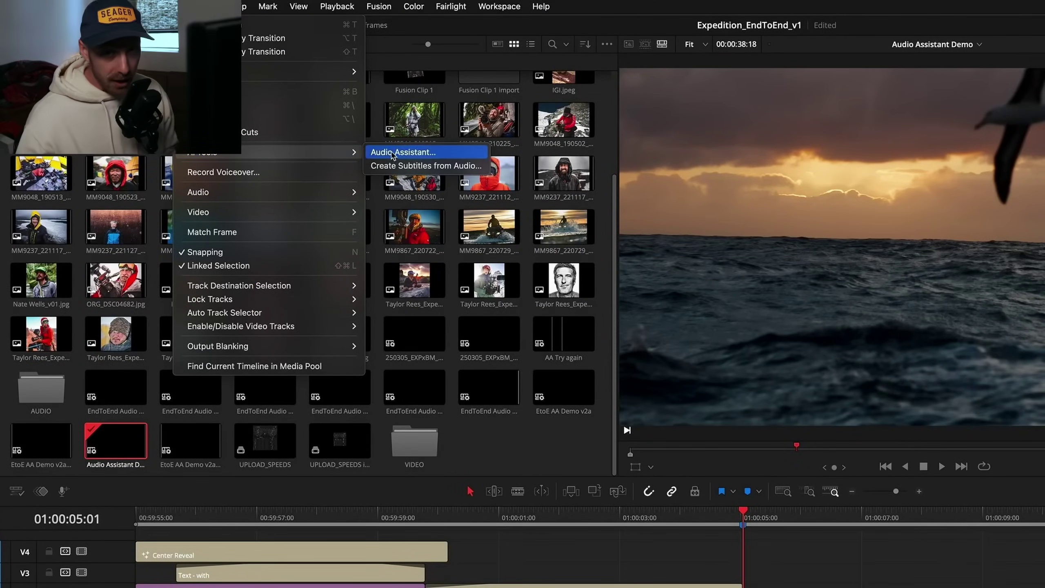
{"action": "left_click", "coordinate": [393, 152]}
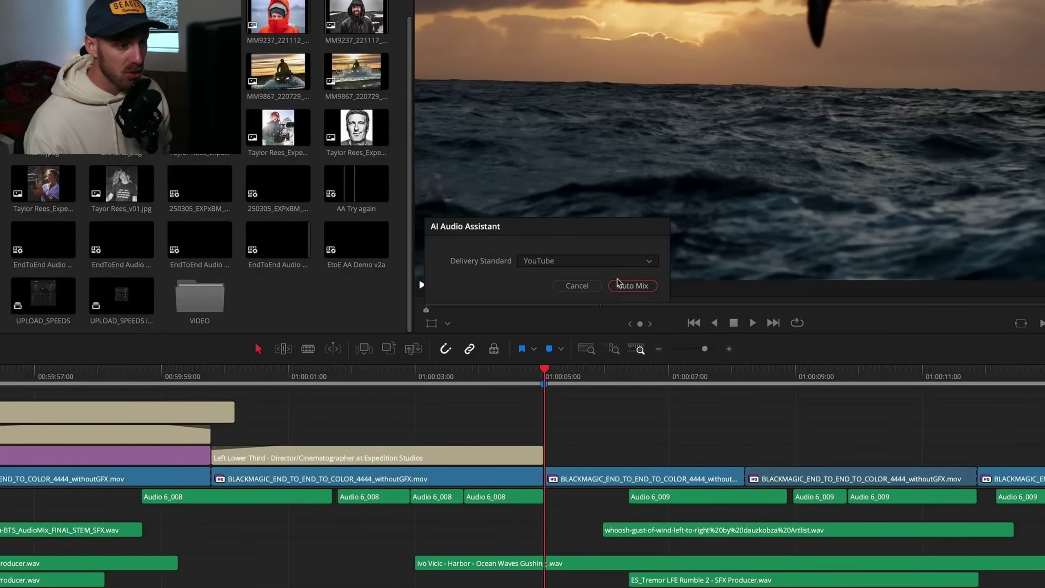
{"action": "left_click", "coordinate": [816, 432]}
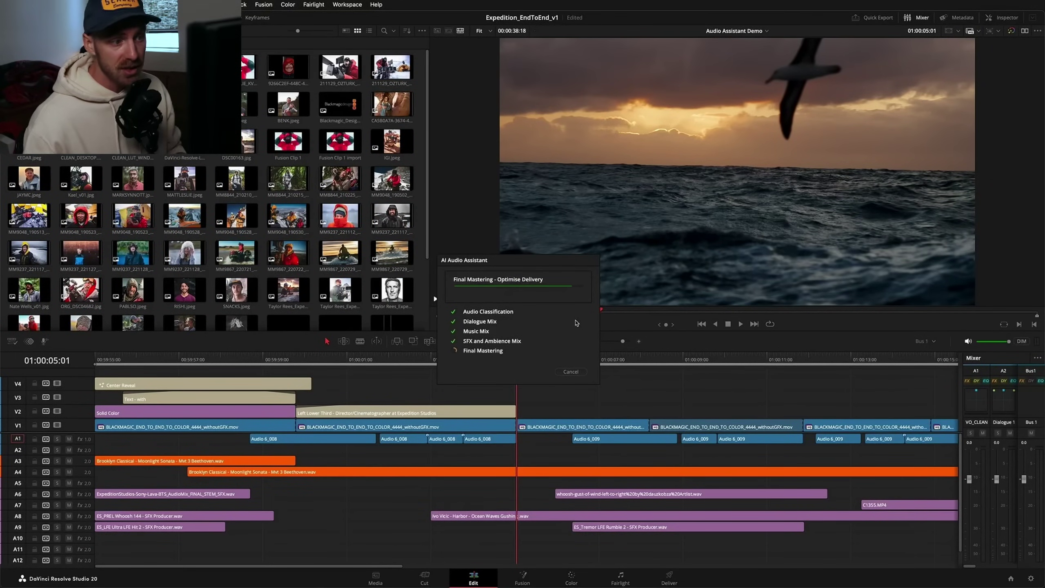
{"action": "key", "text": "space"}
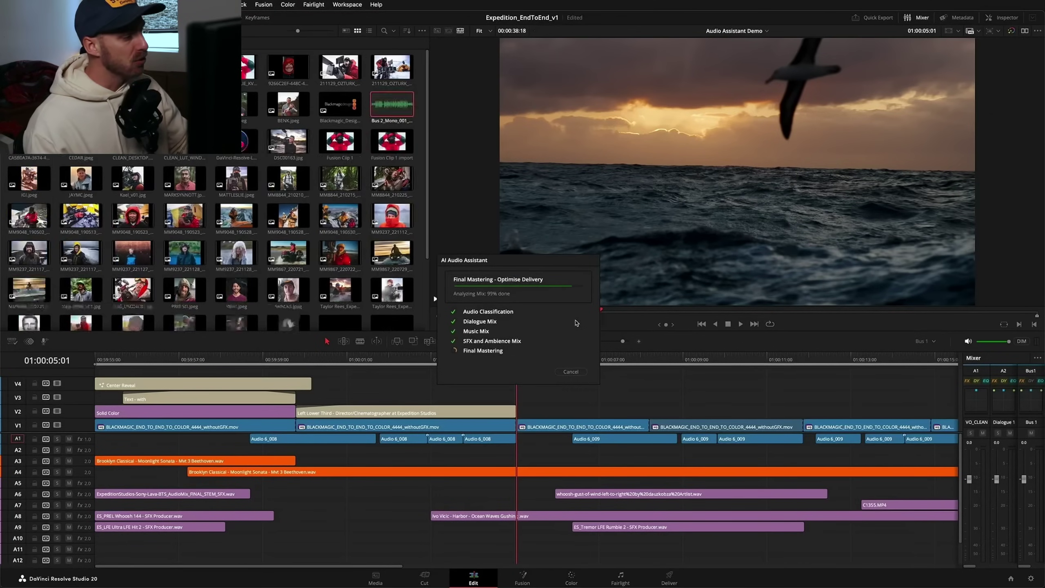
{"action": "key", "text": "space"}
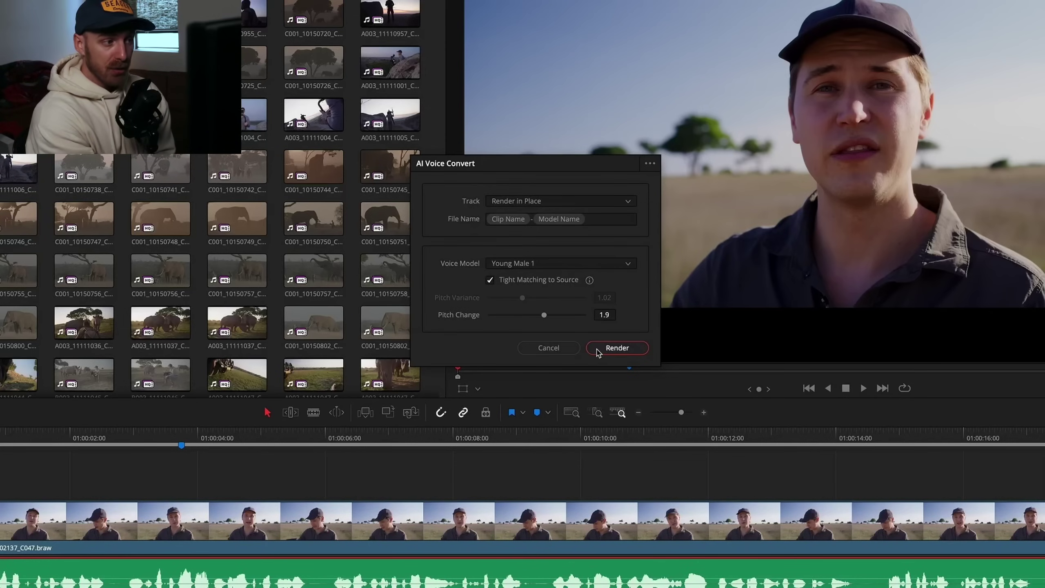
Render the interview voice in place with the Young Male 1 voice model, tight source matching and pitch change 1.9, and play it.
{"action": "left_click", "coordinate": [616, 348]}
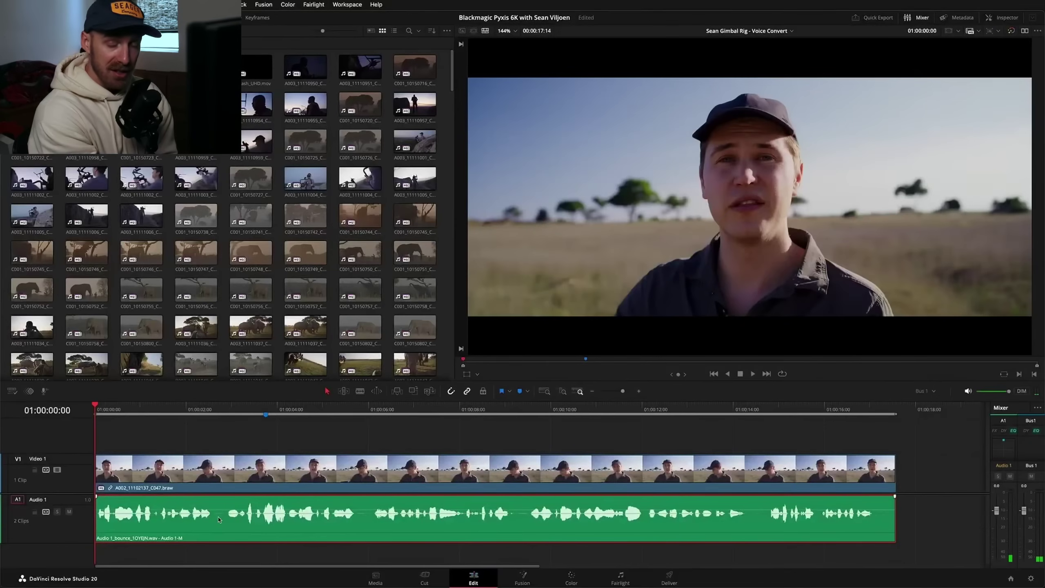
{"action": "key", "text": "space"}
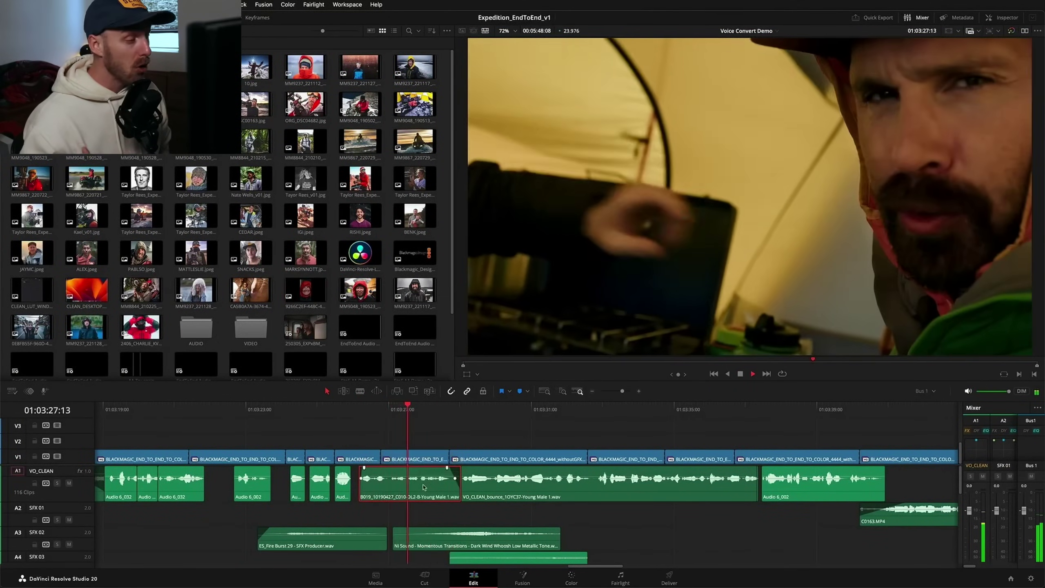
Undo the voice conversion of the B019_10190427_C010.braw clip on VO_CLEAN and open Voice Convert for that clip.
{"action": "key", "text": "ctrl+z"}
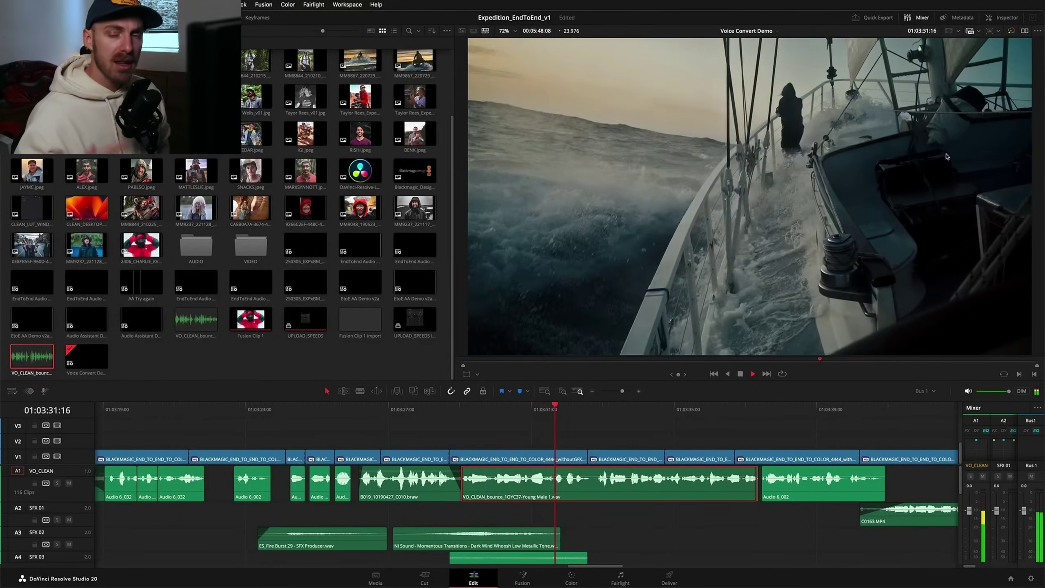
{"action": "right_click", "coordinate": [410, 482]}
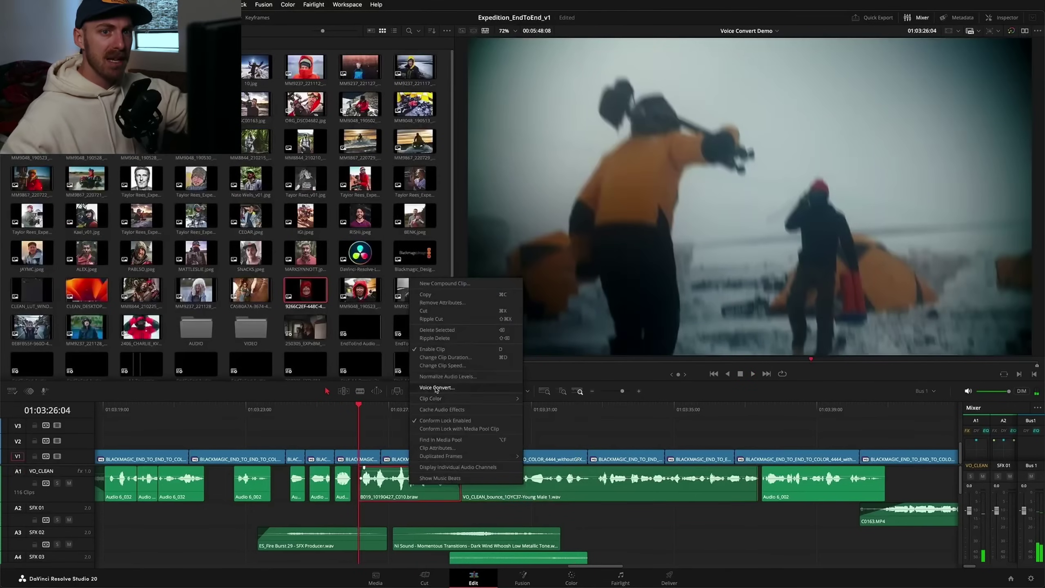
{"action": "left_click", "coordinate": [437, 387]}
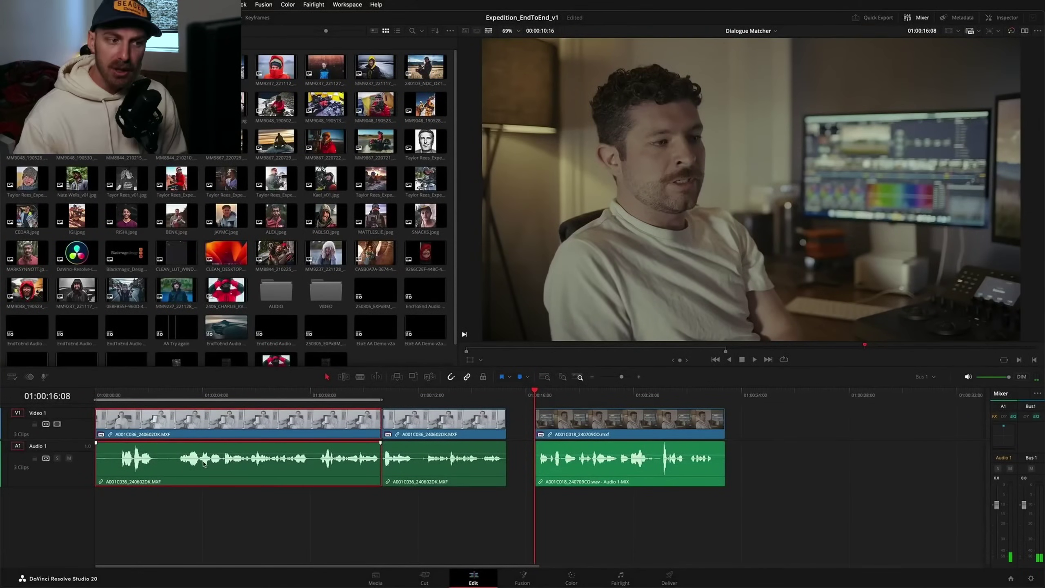
Play the A001C018_240709CO clip and the first A001C036_240602DK clip in the Dialogue Matcher timeline to compare their dialogue sound.
{"action": "key", "text": "space"}
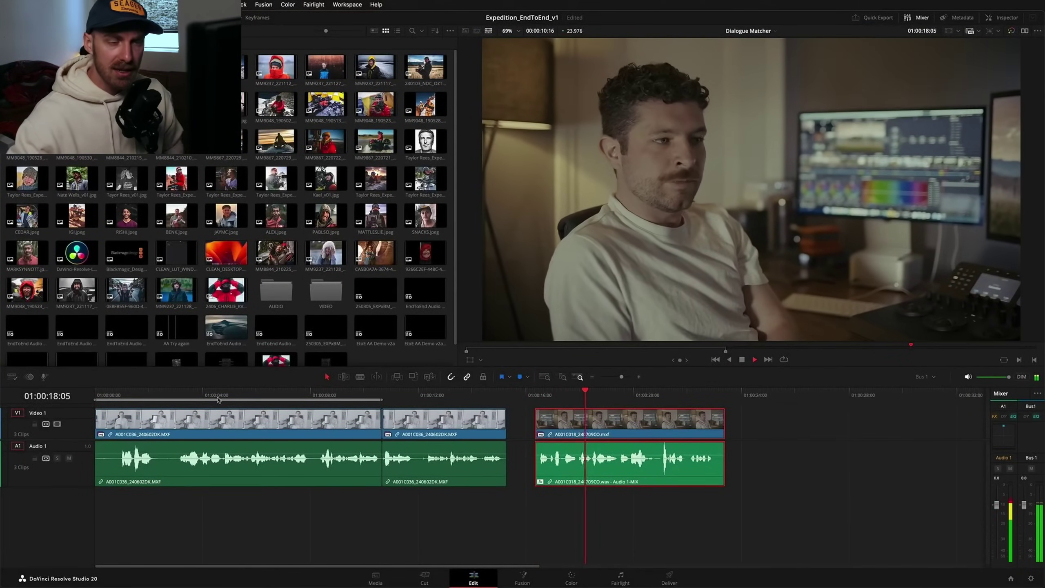
{"action": "left_click", "coordinate": [124, 394]}
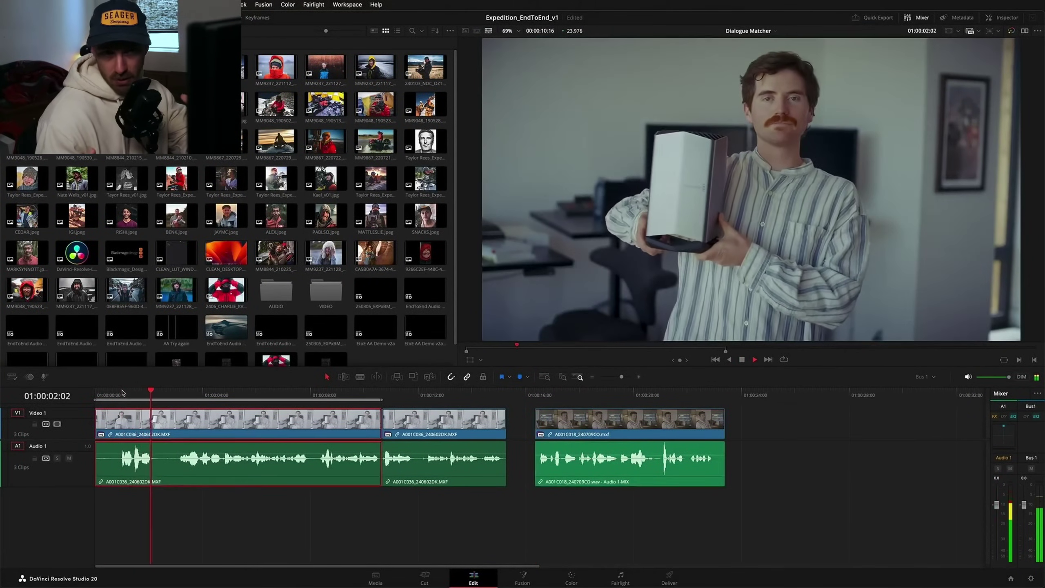
{"action": "left_click", "coordinate": [122, 393]}
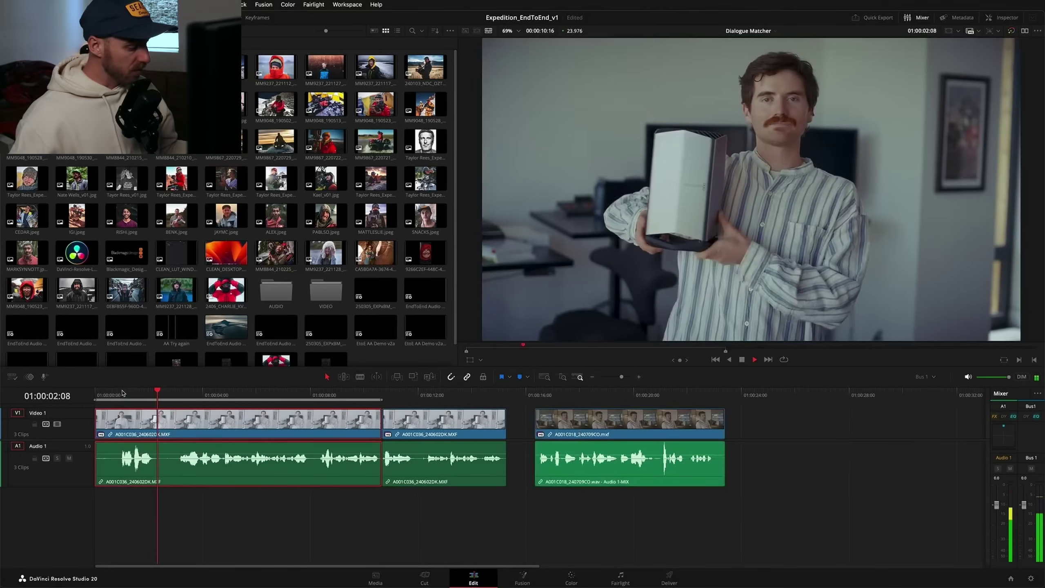
{"action": "left_click", "coordinate": [122, 393]}
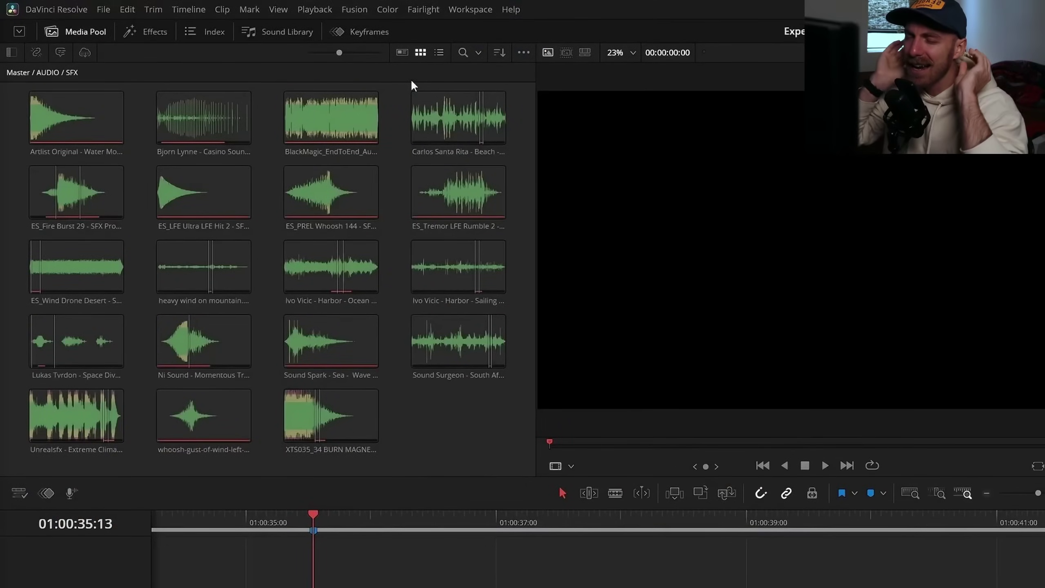
Display the clip's keyframes as curves, ease the last Position Y keyframe and adjust its Bezier handle.
{"action": "left_click", "coordinate": [369, 32]}
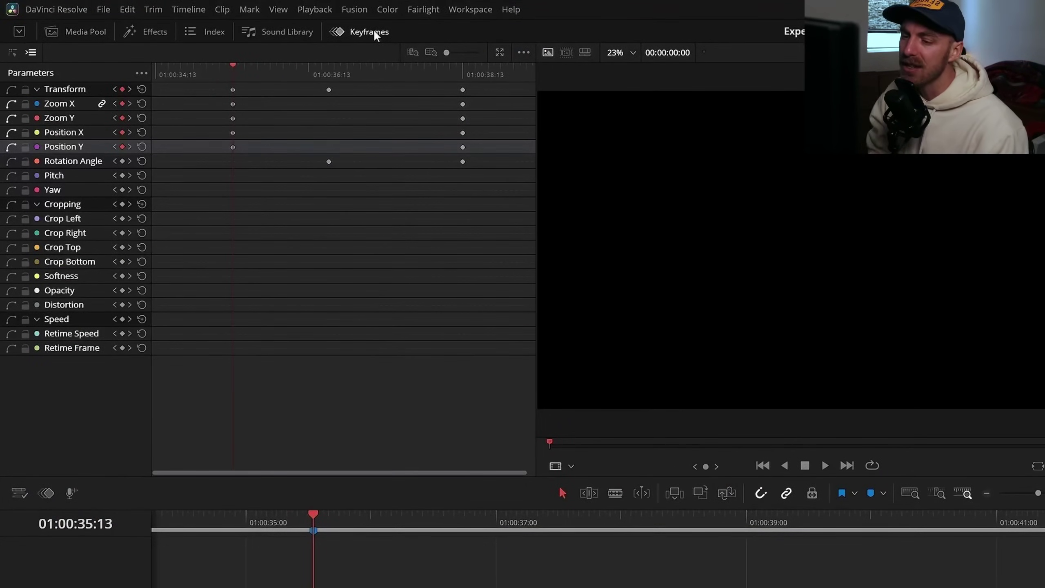
{"action": "left_click", "coordinate": [15, 54]}
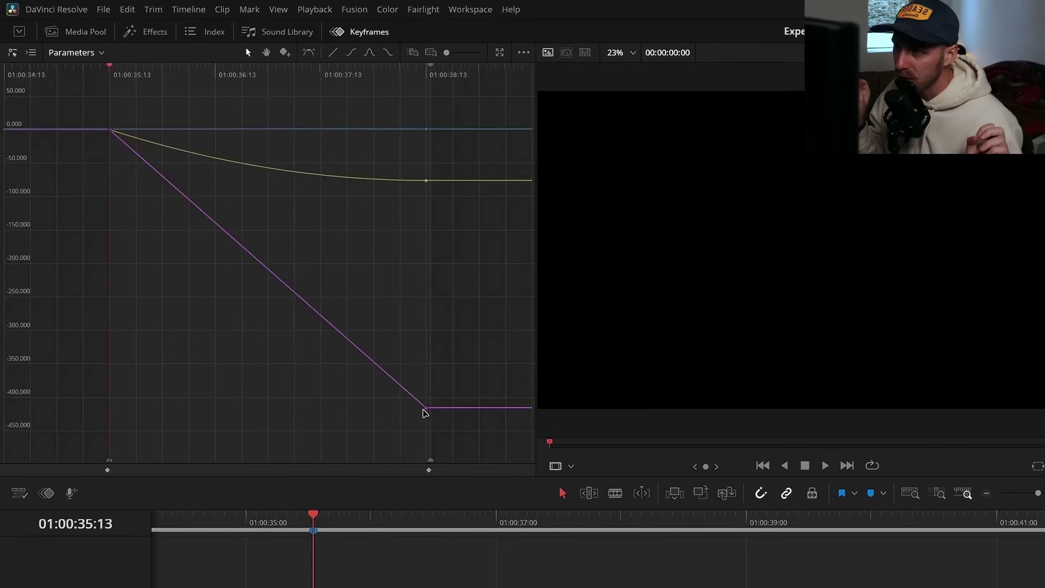
{"action": "left_click", "coordinate": [351, 53]}
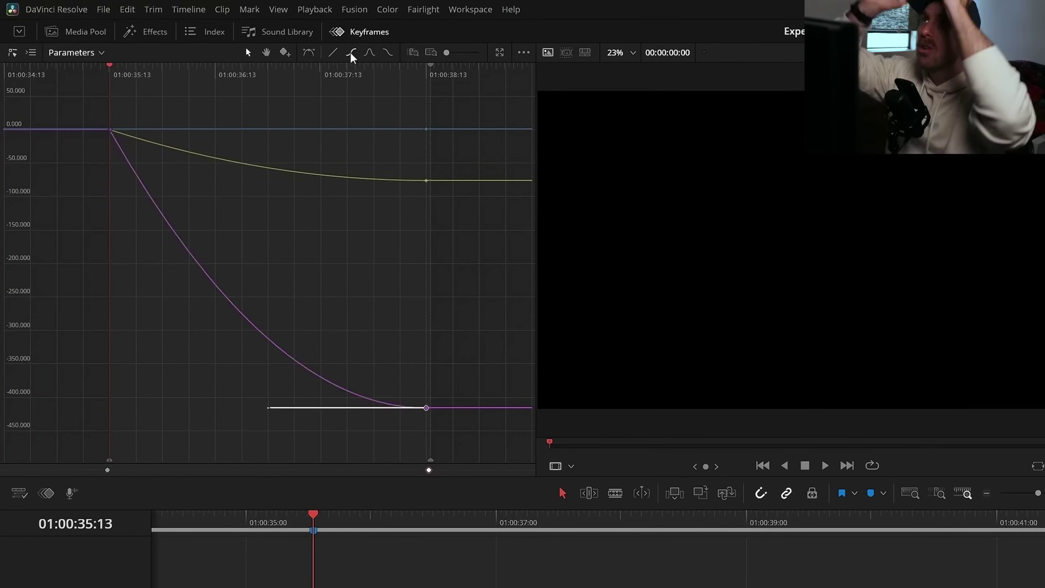
{"action": "mouse_move", "coordinate": [268, 407]}
{"action": "left_mouse_down"}
{"action": "mouse_move", "coordinate": [183, 401]}
{"action": "mouse_move", "coordinate": [272, 406]}
{"action": "left_mouse_up"}
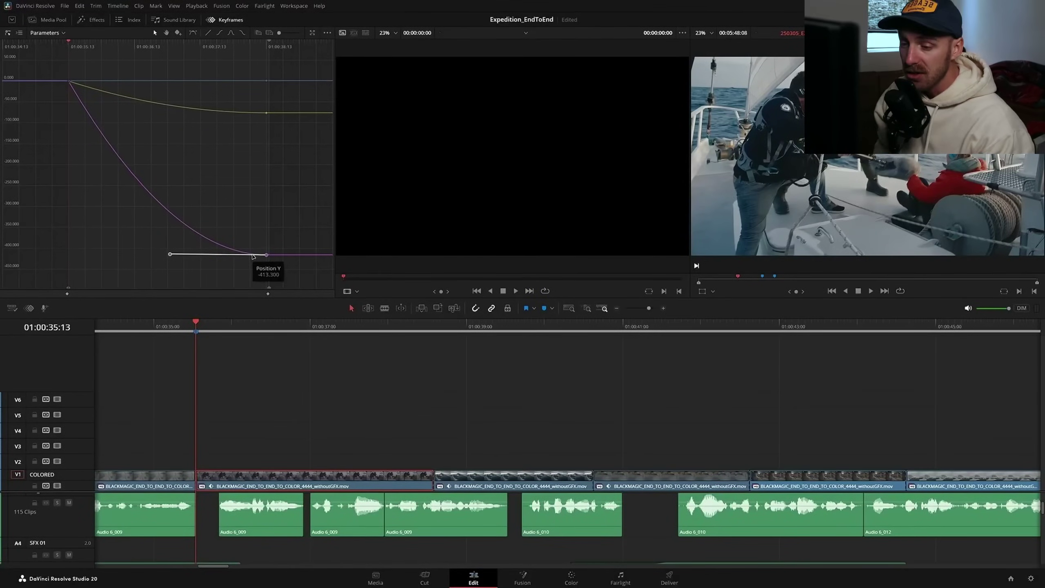
Show the keyframe parameters beneath the timeline tracks, inspect the next clip's keyframes and return to the clip at 01:00:35:13.
{"action": "left_click", "coordinate": [33, 309]}
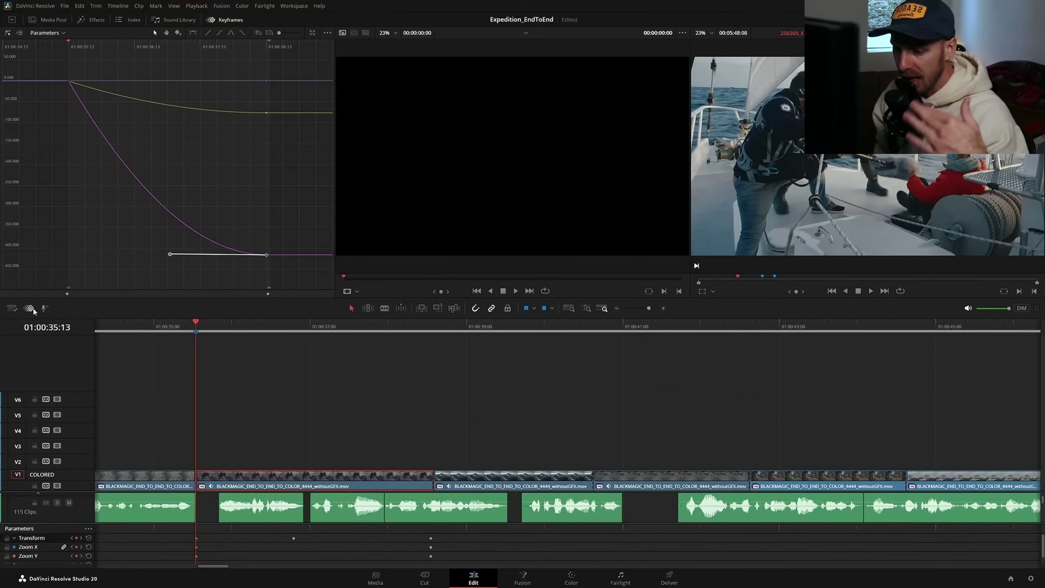
{"action": "key", "text": "Down"}
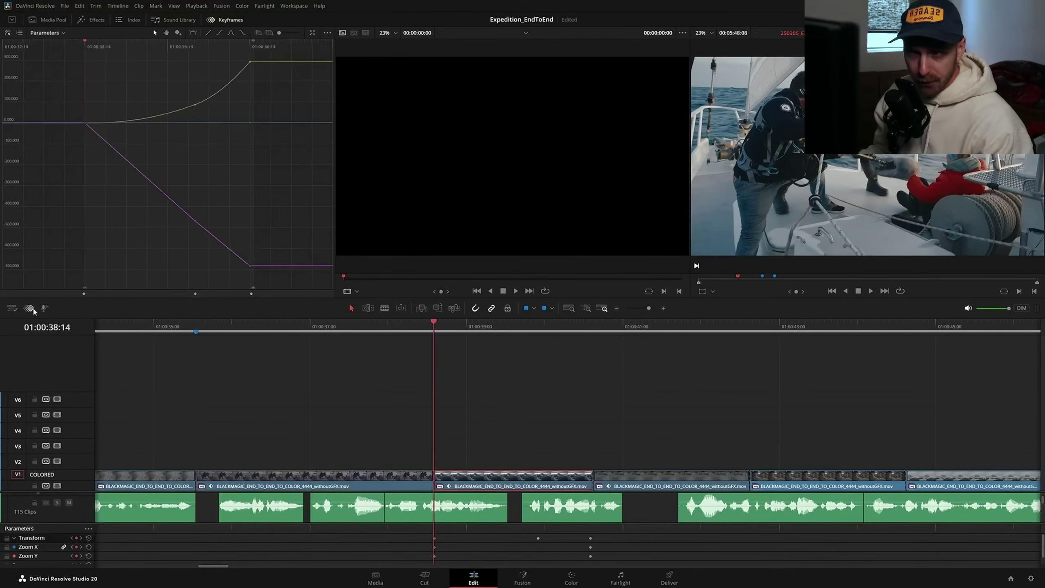
{"action": "key", "text": "Up"}
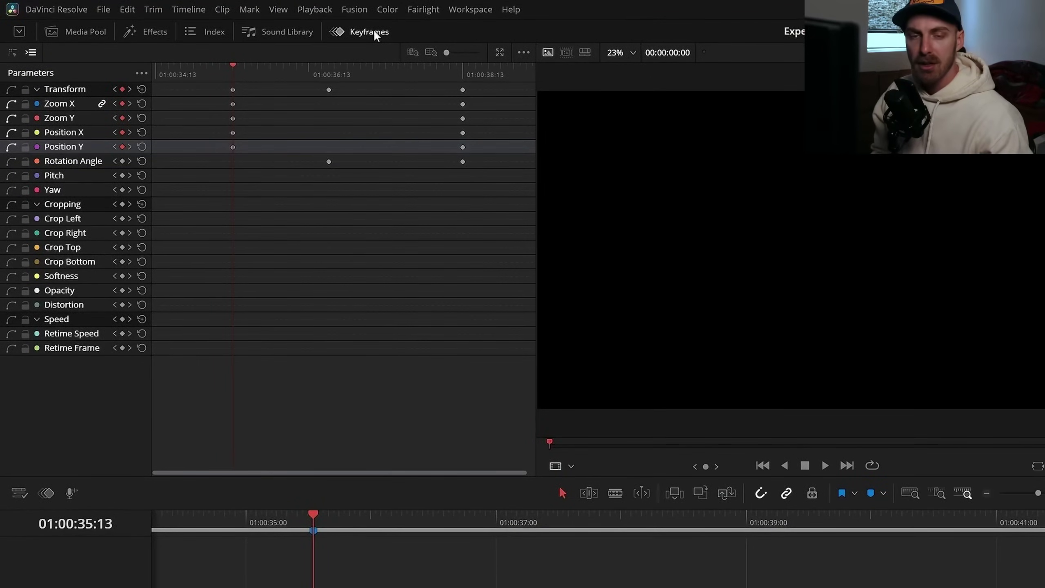
Switch the keyframes to the curve view again, smooth the final Position Y keyframe and raise its handle slightly.
{"action": "left_click", "coordinate": [13, 53]}
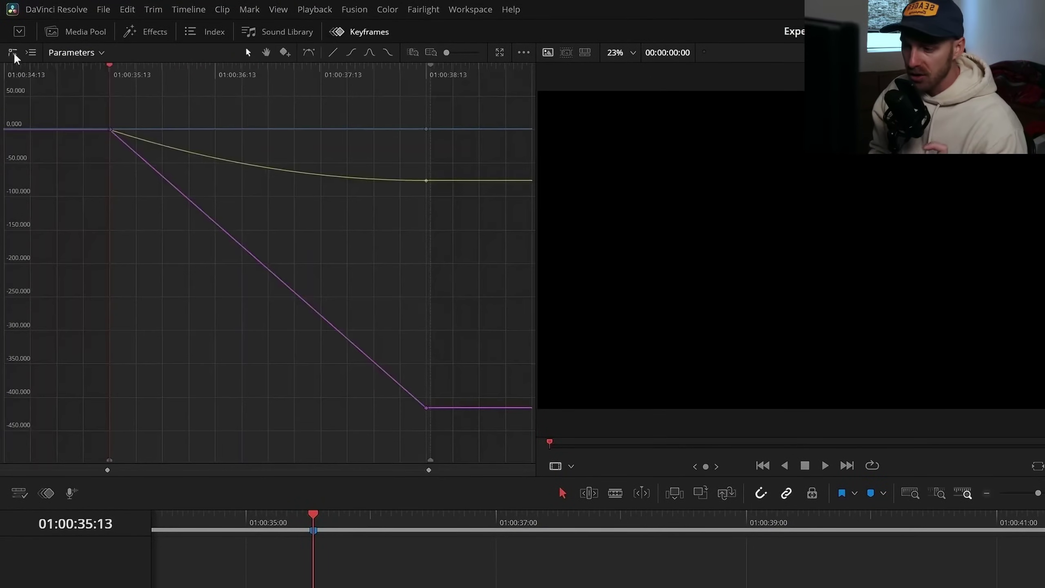
{"action": "left_click", "coordinate": [426, 408]}
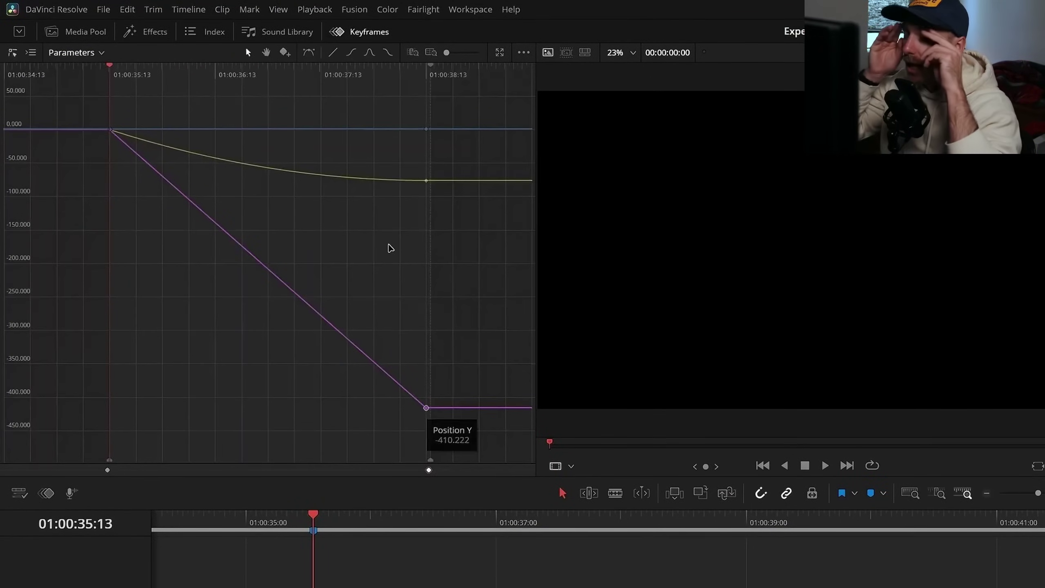
{"action": "left_click", "coordinate": [351, 52]}
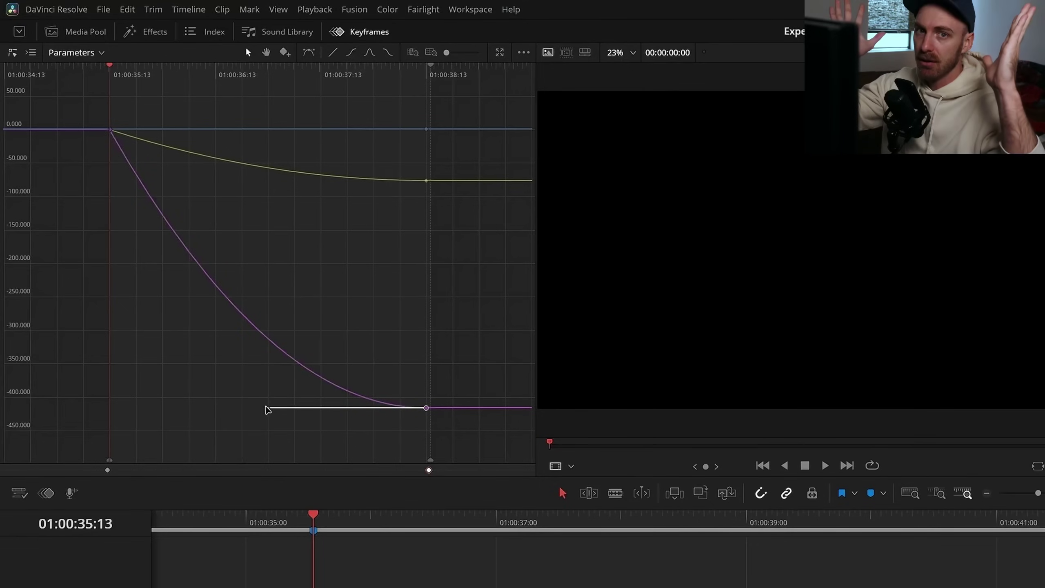
{"action": "mouse_move", "coordinate": [268, 407]}
{"action": "left_mouse_down"}
{"action": "mouse_move", "coordinate": [272, 397]}
{"action": "mouse_move", "coordinate": [174, 400]}
{"action": "mouse_move", "coordinate": [269, 402]}
{"action": "left_mouse_up"}
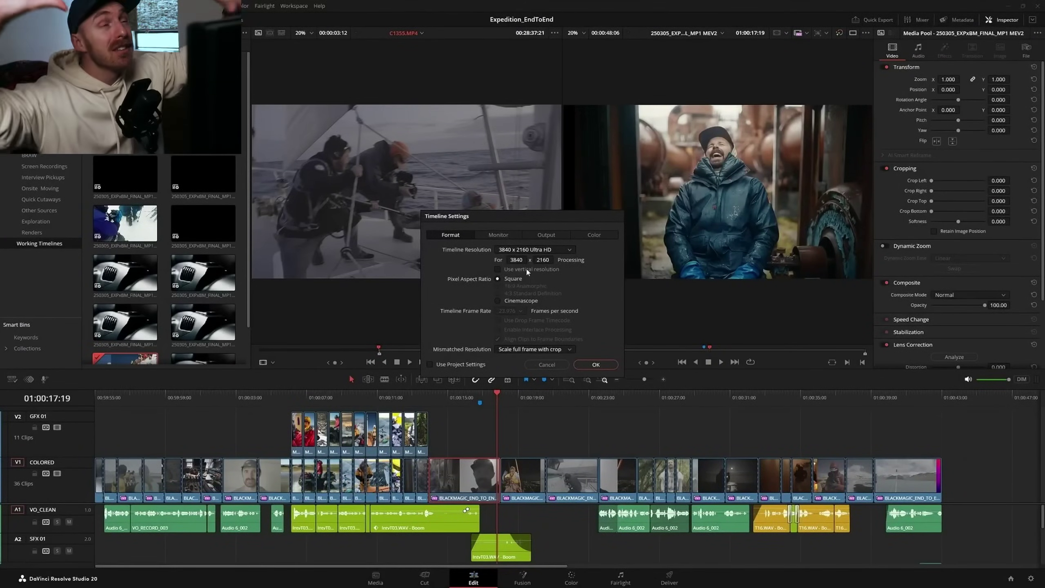
Set the timeline to a vertical resolution of 2160 x 3840 Ultra HD and view it on the Cut page.
{"action": "left_click", "coordinate": [526, 267]}
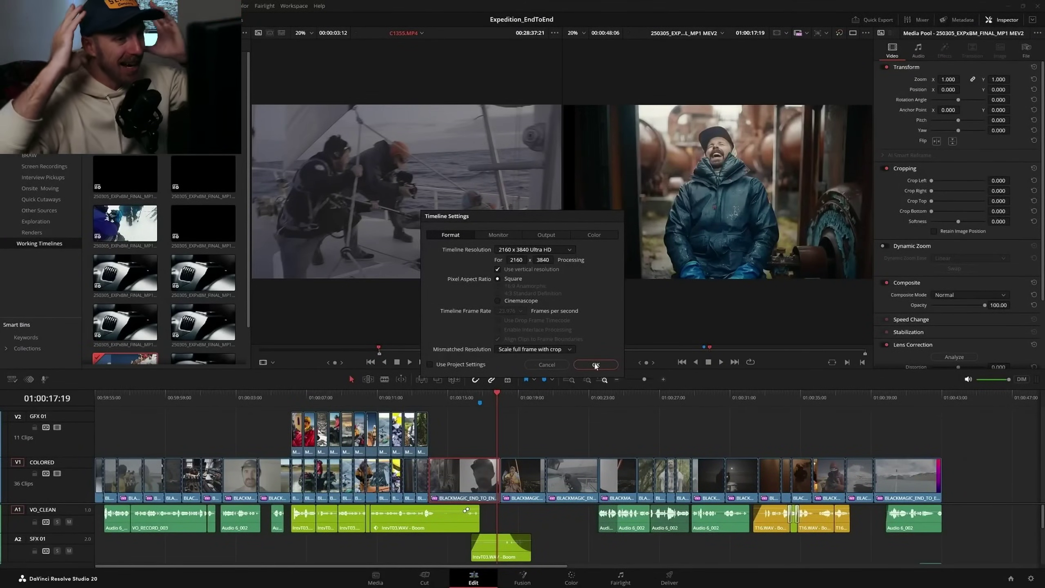
{"action": "left_click", "coordinate": [547, 270]}
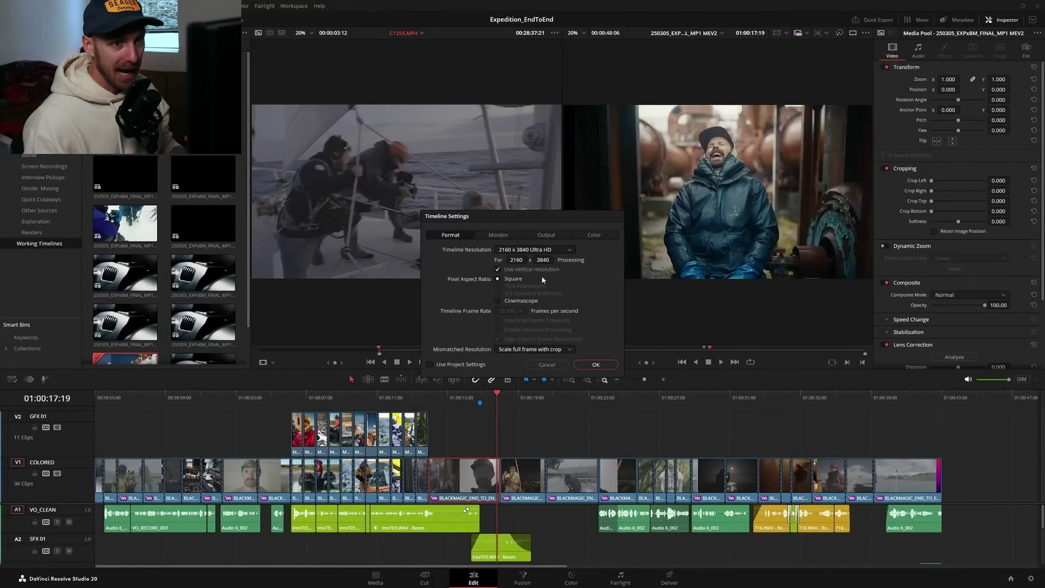
{"action": "left_click", "coordinate": [595, 365]}
{"action": "left_click", "coordinate": [424, 578]}
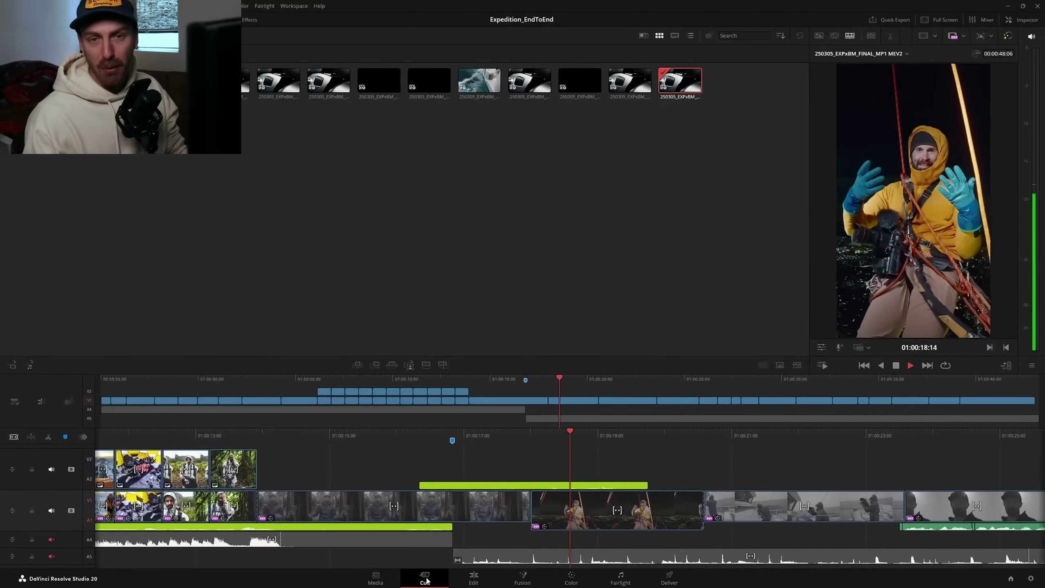
Return to the Edit page and place a Smooth Cut transition on the cut between the two A005_11122039_C006_S000.braw clips.
{"action": "left_click", "coordinate": [473, 577]}
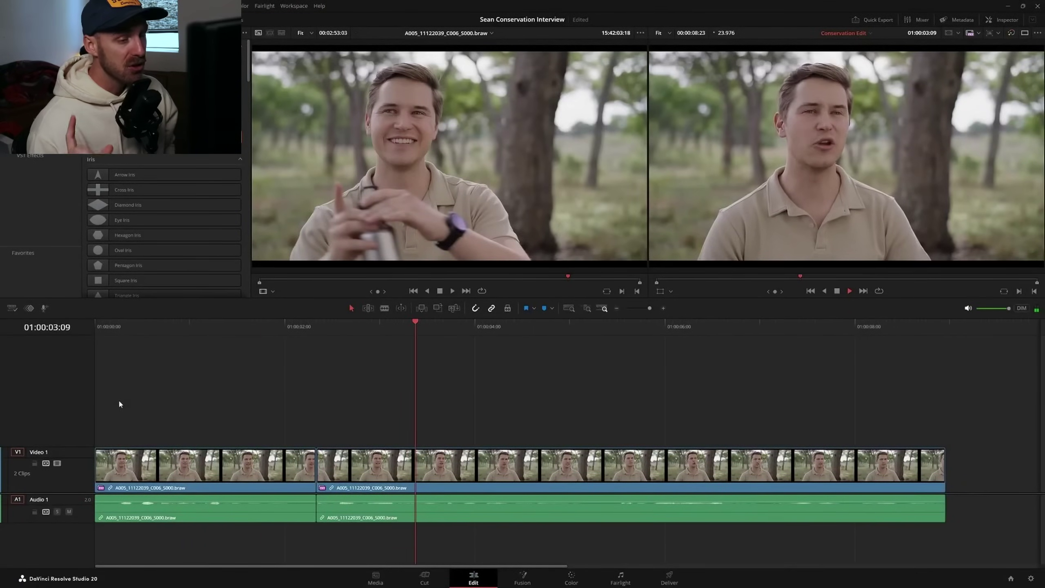
{"action": "key", "text": "space"}
{"action": "left_click_drag", "start_coordinate": [191, 246], "coordinate": [316, 465]}
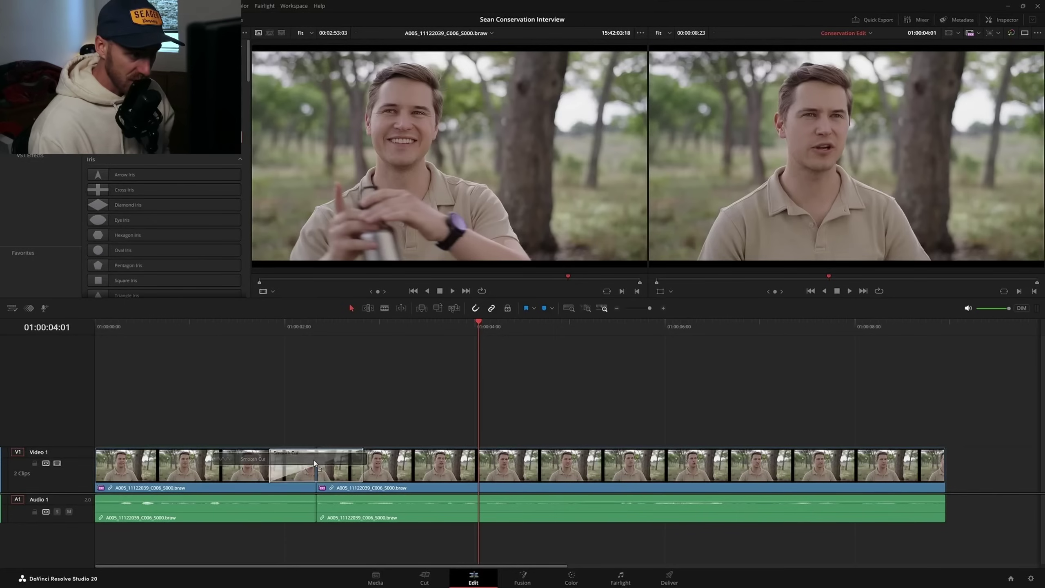
Preview the jump cut between the two A005_11122039_C006_S000.braw clips, apply a Smooth Cut transition to it and play around the edit.
{"action": "key", "text": "shift+slash"}
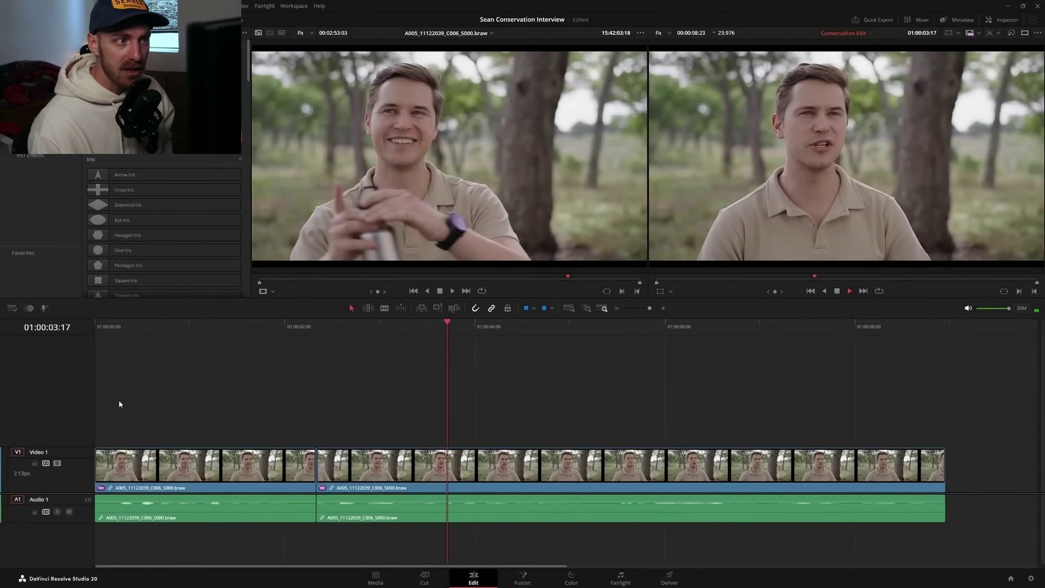
{"action": "left_click_drag", "start_coordinate": [132, 142], "coordinate": [316, 465]}
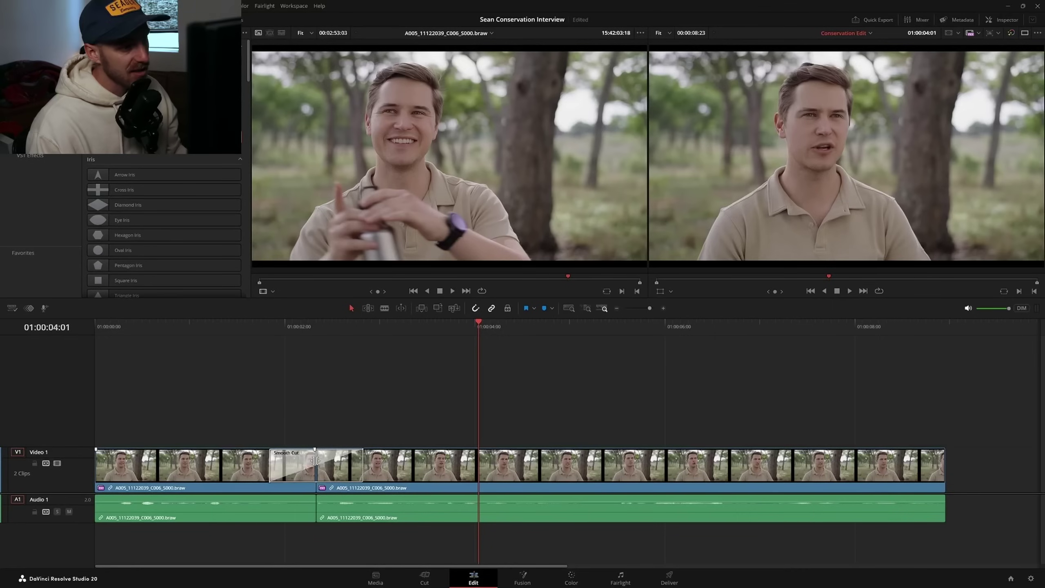
{"action": "key", "text": "/"}
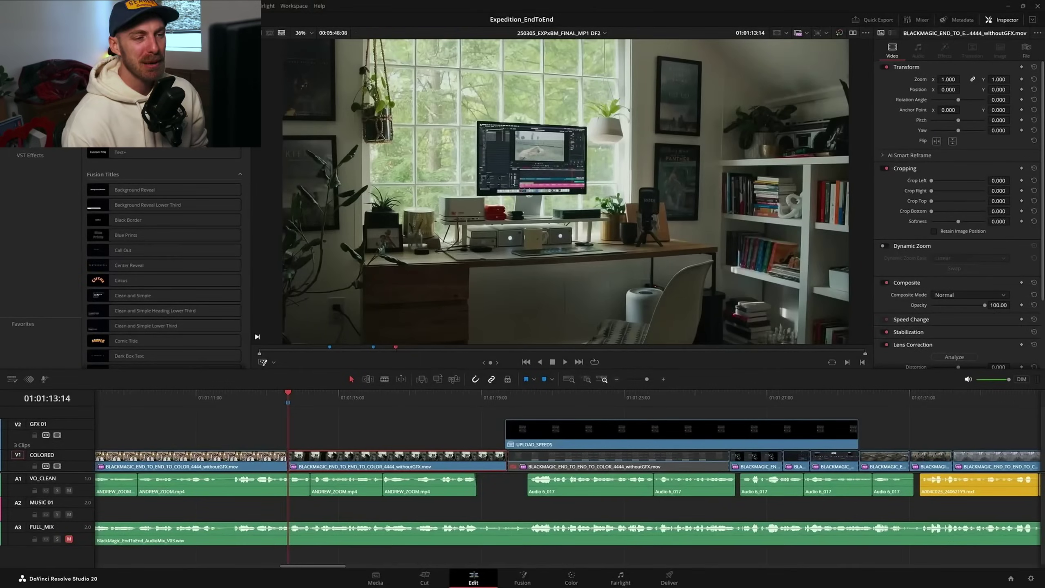
Add a MultiText title on the GFX 01 track at 01:01:13:14, above the desk shot, and select it.
{"action": "left_click_drag", "start_coordinate": [136, 296], "coordinate": [293, 432]}
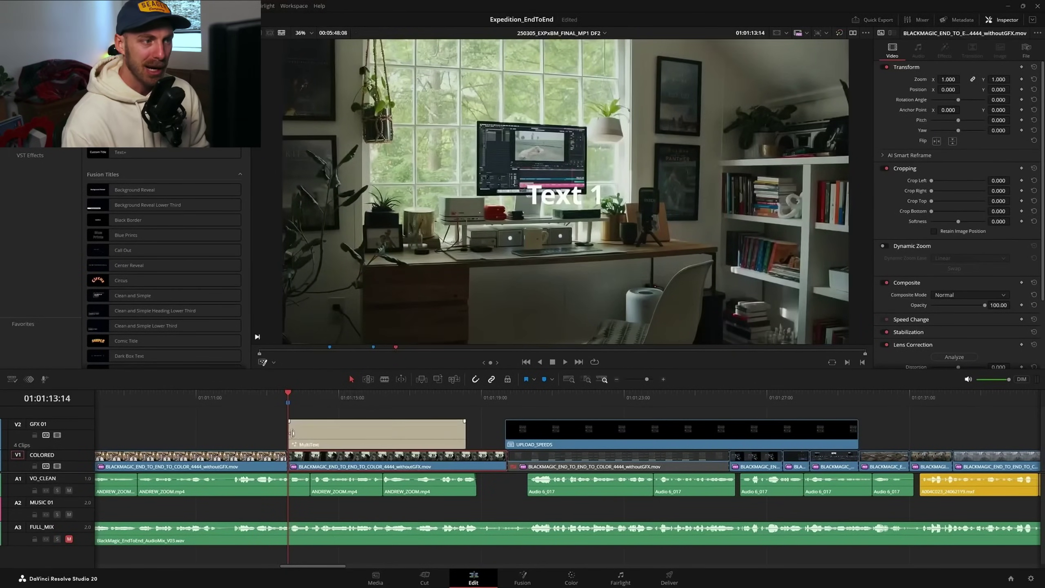
{"action": "left_click", "coordinate": [299, 433]}
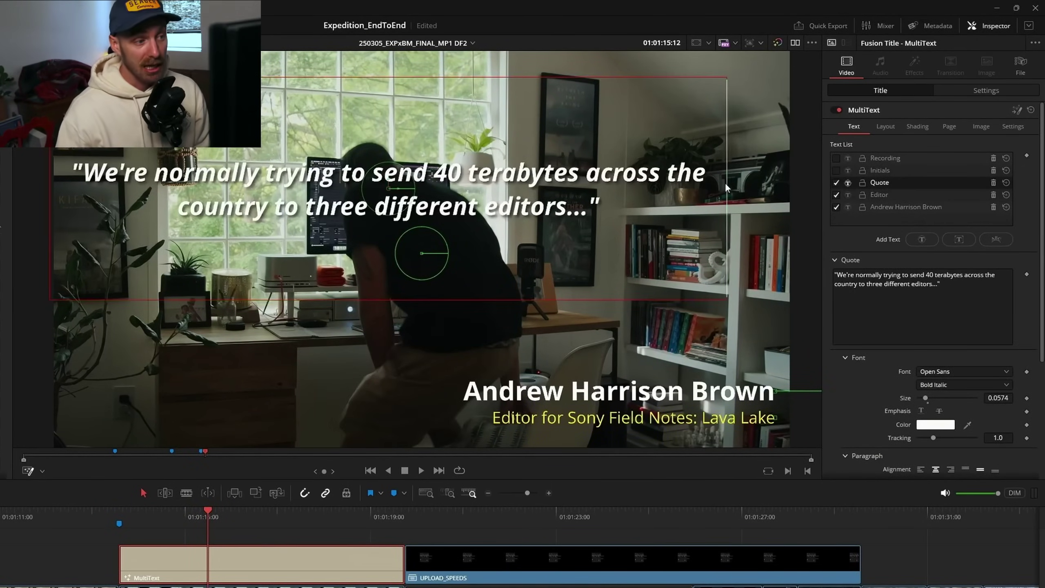
Narrow and reposition the Quote text box in the MultiText title, and enter "Live Recording" as the Recording text.
{"action": "left_click_drag", "start_coordinate": [726, 188], "coordinate": [541, 190]}
{"action": "left_click_drag", "start_coordinate": [389, 193], "coordinate": [630, 170]}
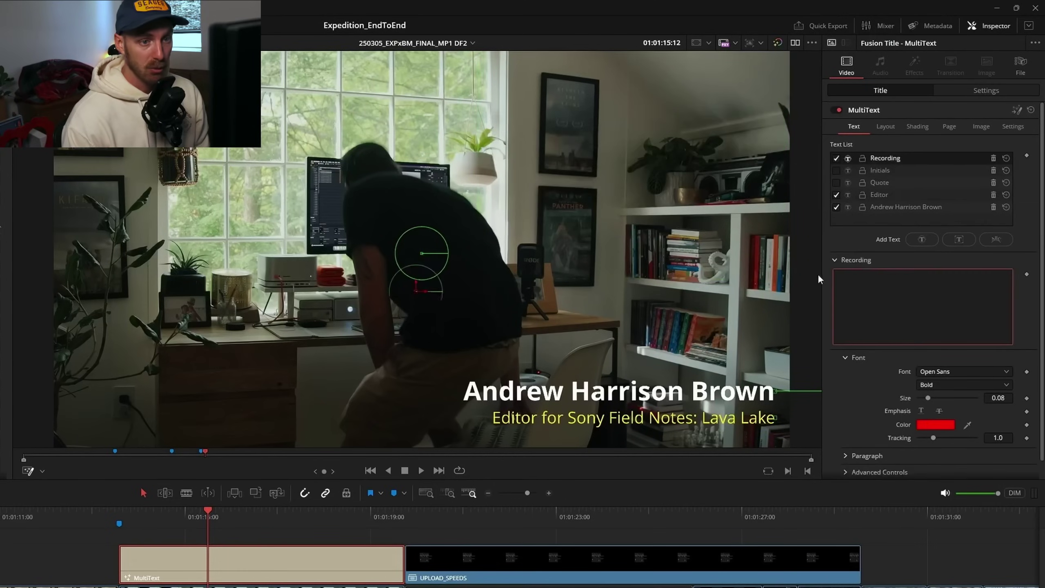
{"action": "type", "text": "ve Recording"}
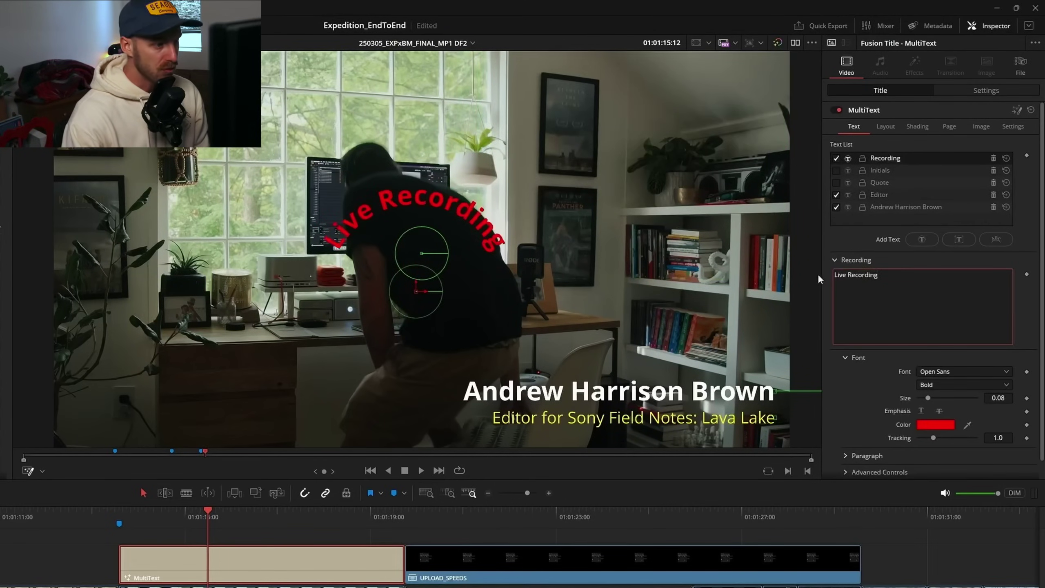
Inspect the layout and shading settings of the Editor text in the MultiText title.
{"action": "left_click", "coordinate": [878, 195]}
{"action": "left_click", "coordinate": [885, 127]}
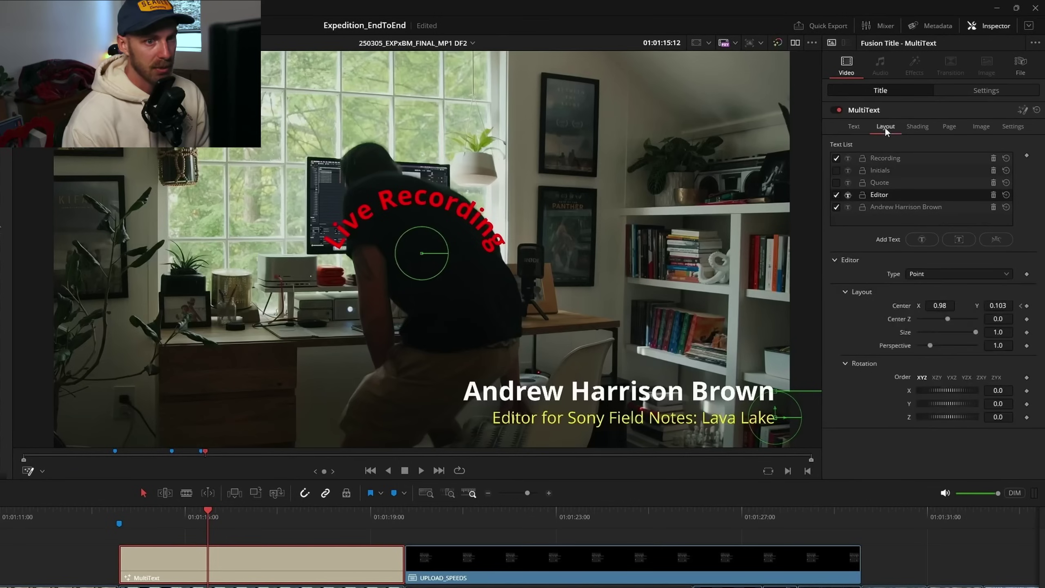
{"action": "left_click", "coordinate": [918, 127]}
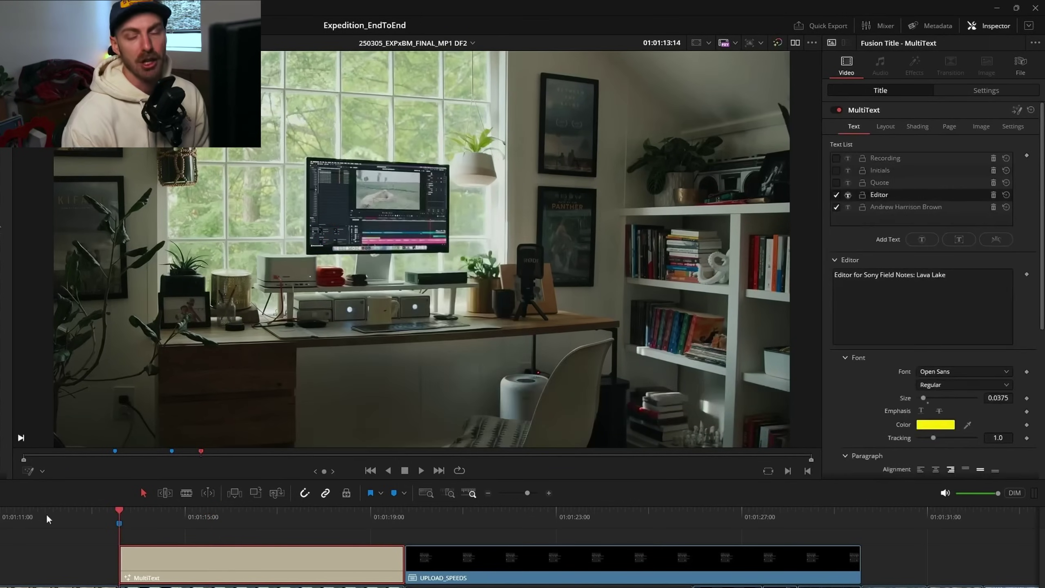
Play the MultiText title, delete its Recording text and move the Initials text lower in the text list.
{"action": "key", "text": "space"}
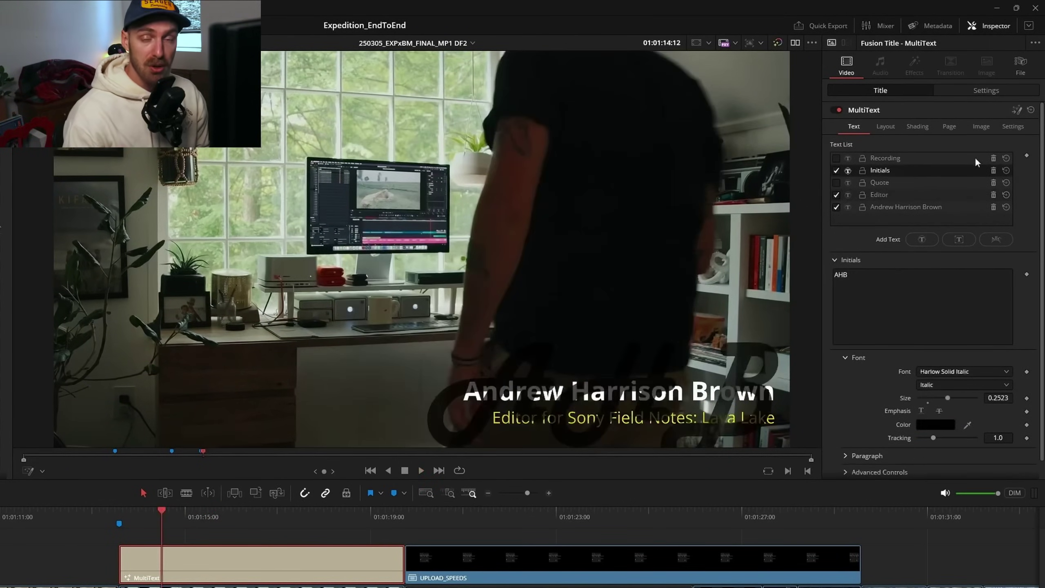
{"action": "left_click", "coordinate": [992, 158]}
{"action": "left_click_drag", "start_coordinate": [885, 156], "coordinate": [884, 197]}
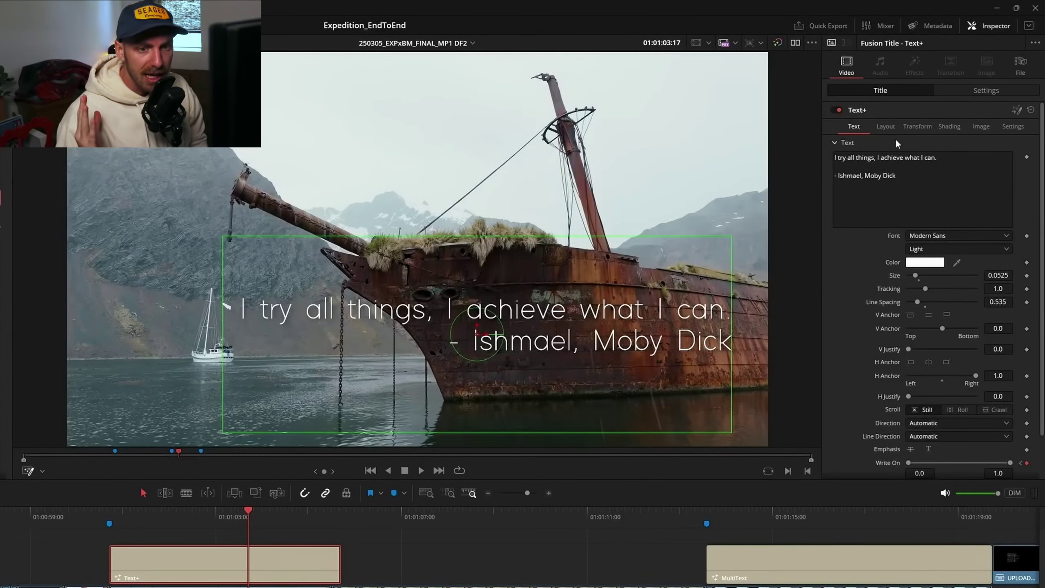
Review the layout type options of the Moby Dick quote's Text+ title, keep Text Box and play the title from its start.
{"action": "left_click", "coordinate": [888, 127]}
{"action": "left_click", "coordinate": [943, 156]}
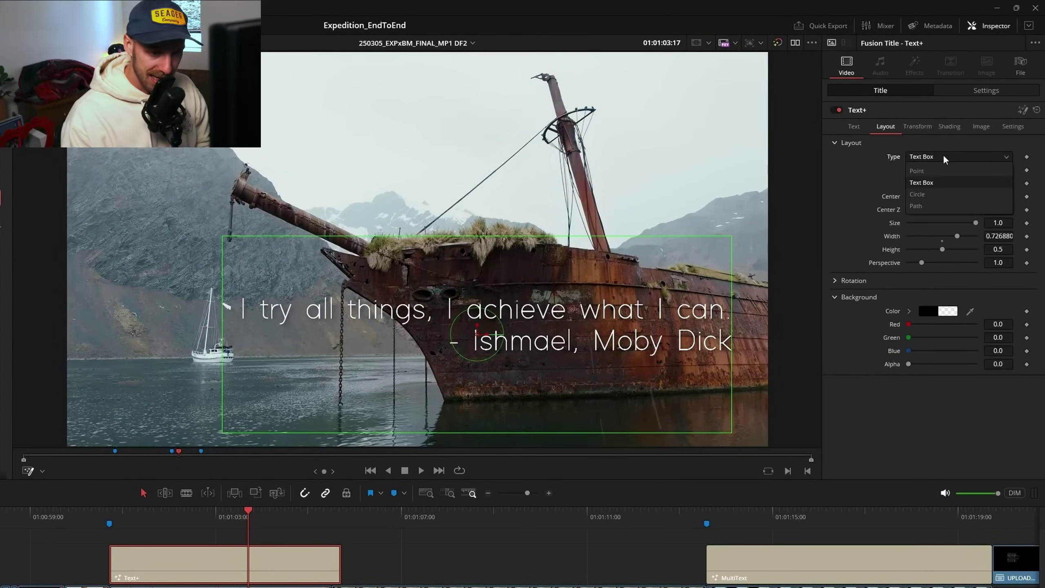
{"action": "left_click", "coordinate": [943, 156]}
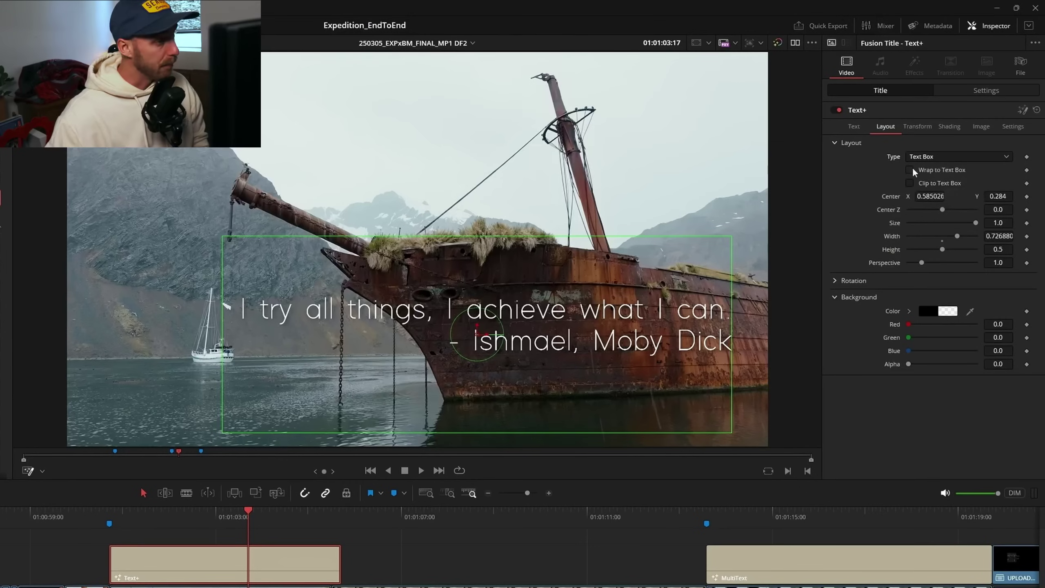
{"action": "key", "text": "Up"}
{"action": "key", "text": "space"}
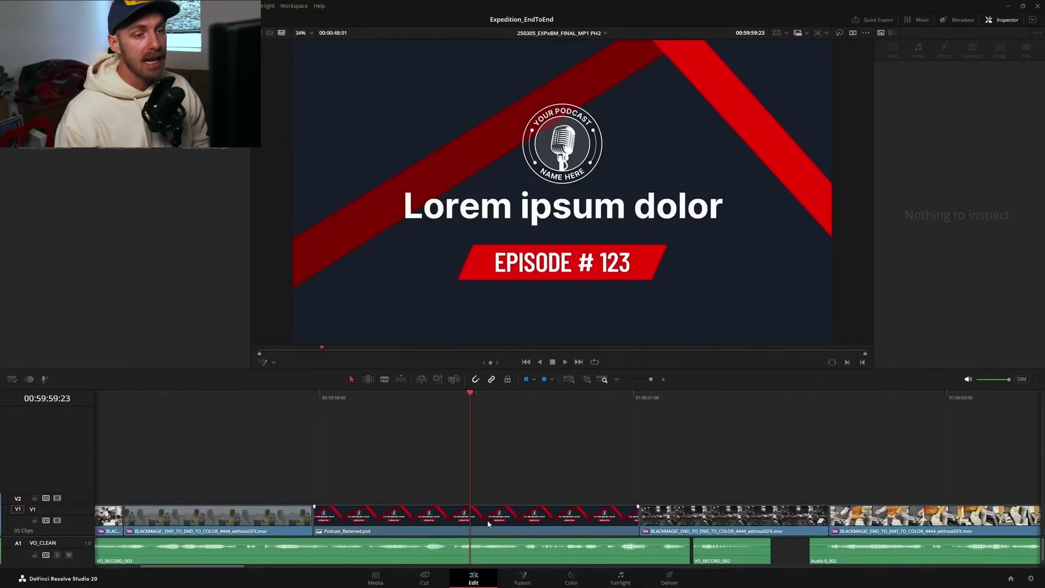
Split Podcast_flattened.psd into its layers in place on the timeline and disable the left and right ribbon clips.
{"action": "right_click", "coordinate": [484, 518]}
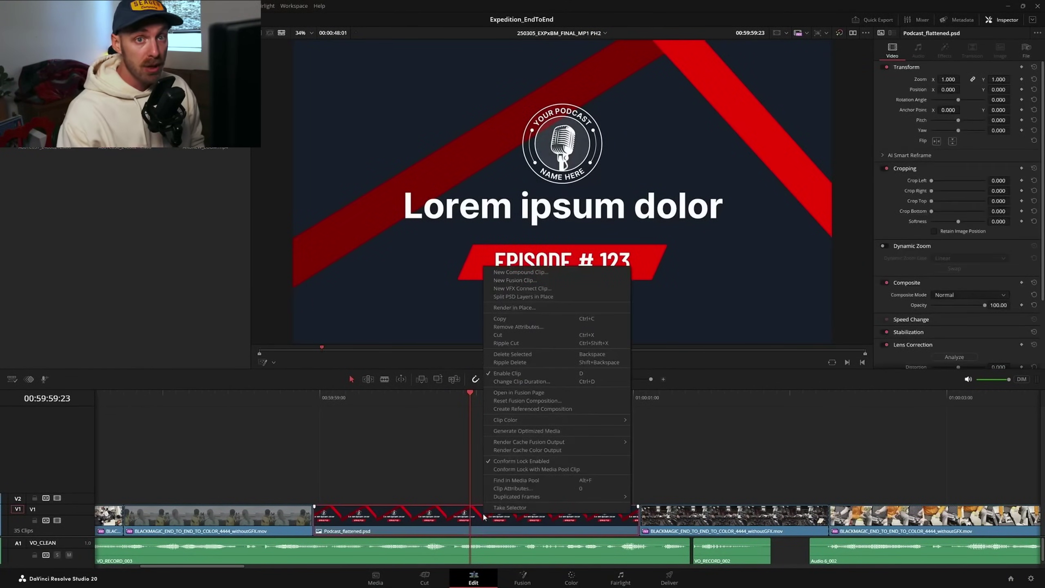
{"action": "left_click", "coordinate": [561, 297]}
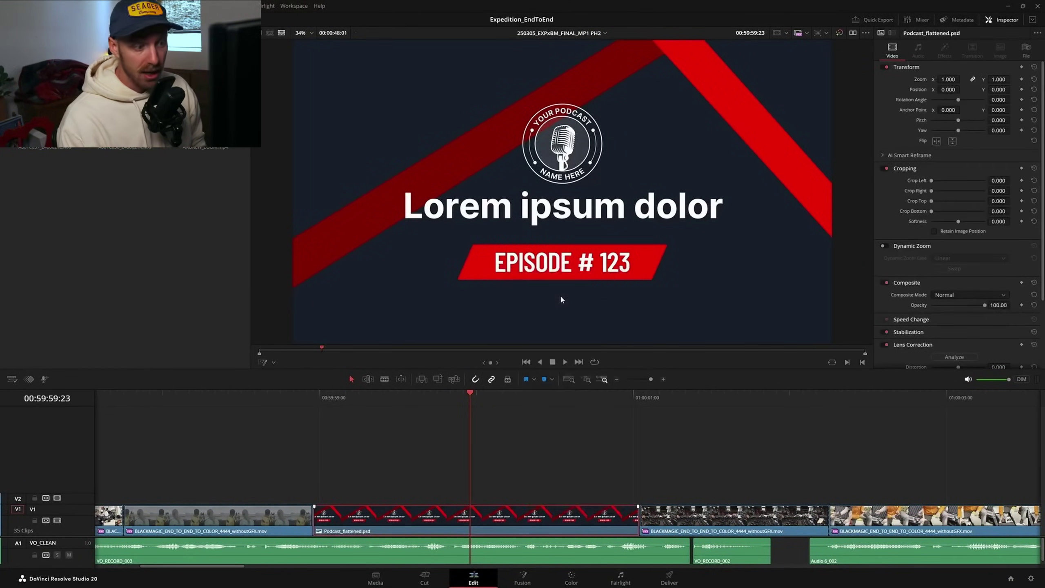
{"action": "scroll", "coordinate": [583, 471], "scroll_direction": "down", "scroll_amount": 2}
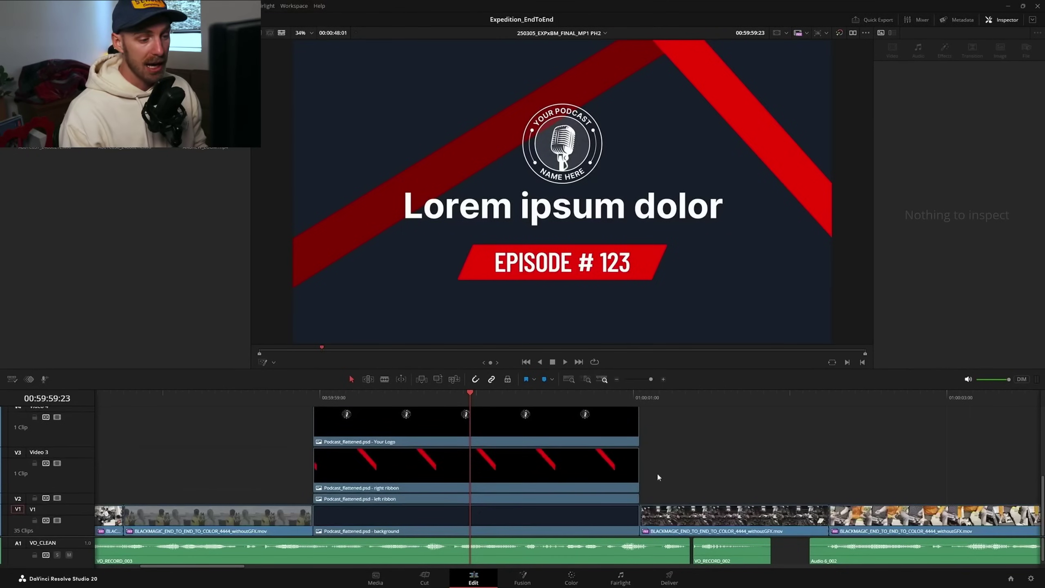
{"action": "left_click_drag", "start_coordinate": [656, 472], "coordinate": [621, 499]}
{"action": "key", "text": "d"}
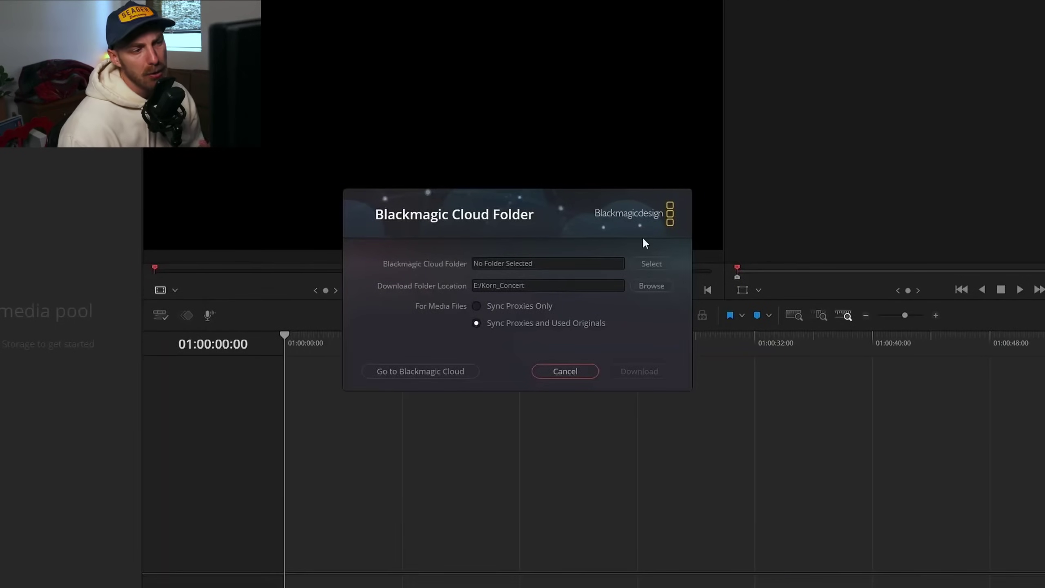
Choose the Korn Concert 2025 cloud folder and download it to E:/Korn_Concert, syncing proxies and used originals.
{"action": "left_click", "coordinate": [651, 263]}
{"action": "left_click", "coordinate": [578, 279]}
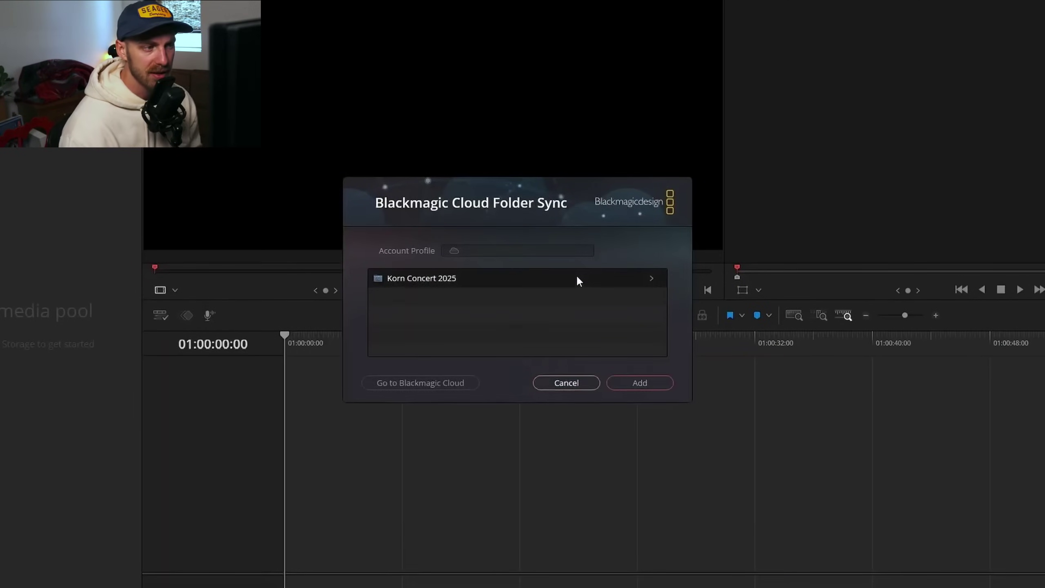
{"action": "left_click", "coordinate": [656, 383]}
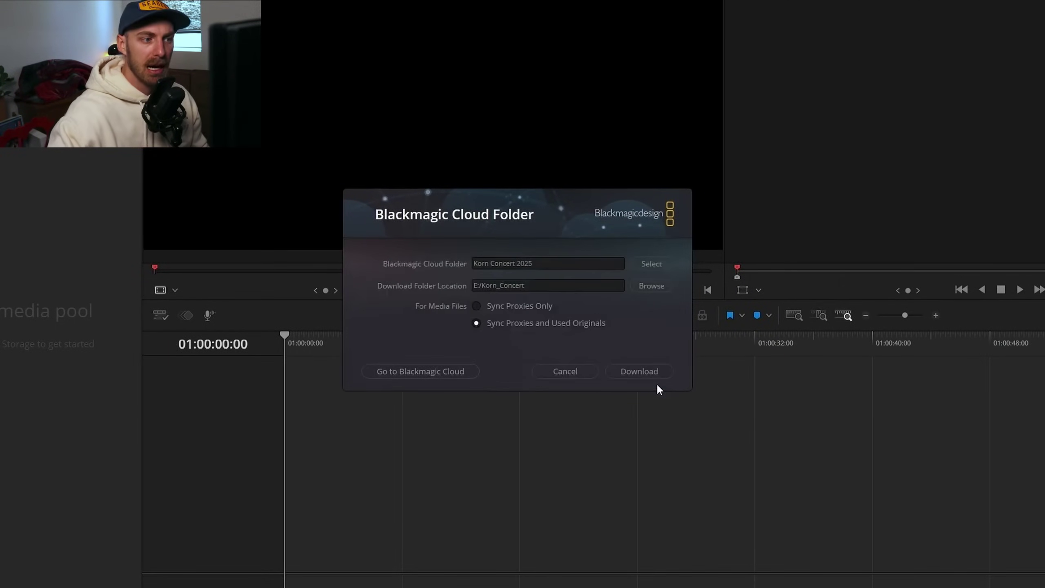
{"action": "left_click", "coordinate": [656, 382]}
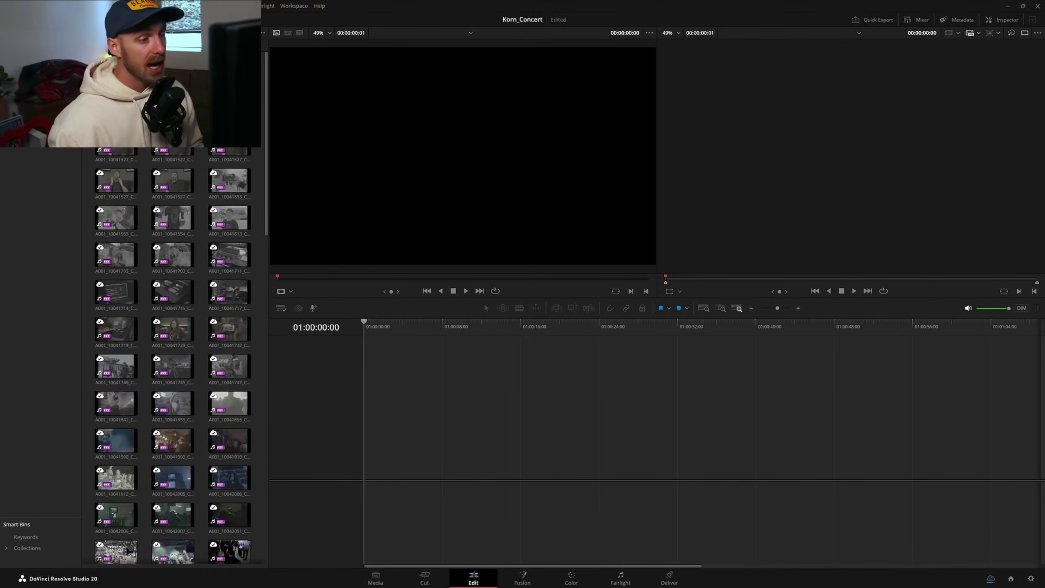
Look over the synced concert clips in the media pool and open the Video folder in Blackmagic Cloud storage.
{"action": "left_click_drag", "start_coordinate": [80, 426], "coordinate": [368, 452]}
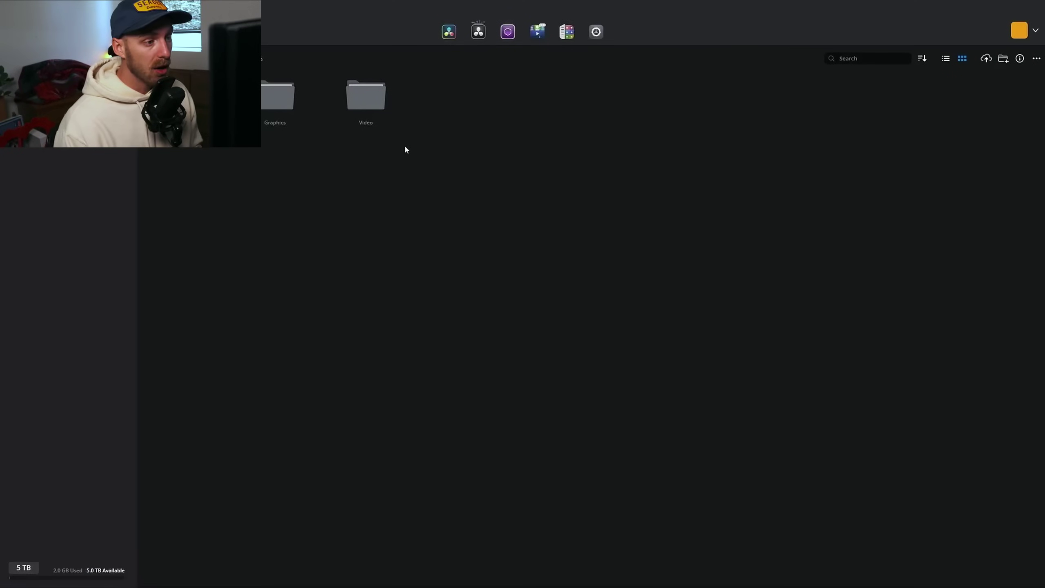
{"action": "double_click", "coordinate": [375, 103]}
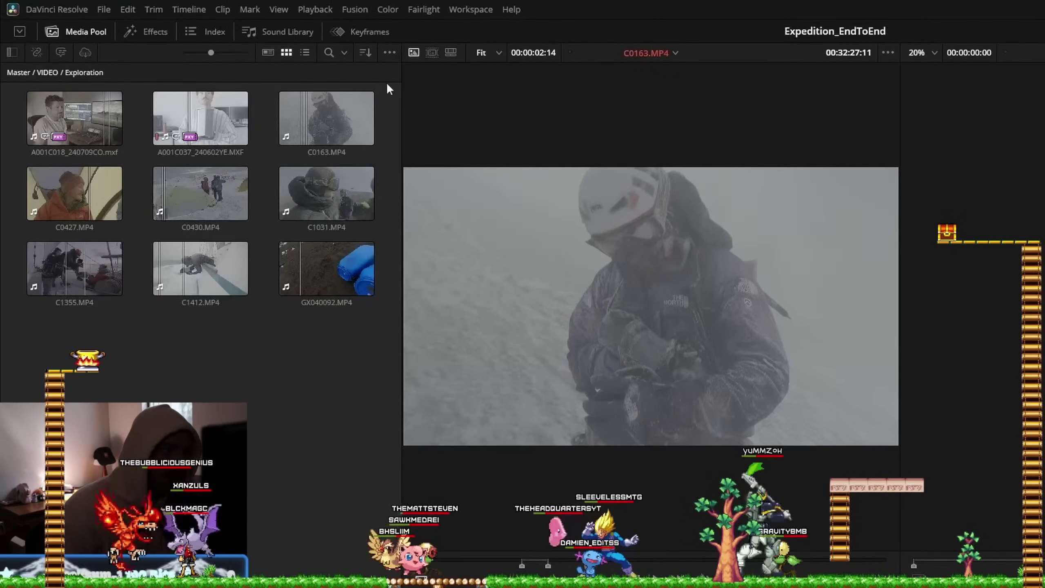
Switch the Exploration bin in the Expedition_EndToEnd project to Custom sorting and turn on Snap To Grid.
{"action": "left_click", "coordinate": [365, 49]}
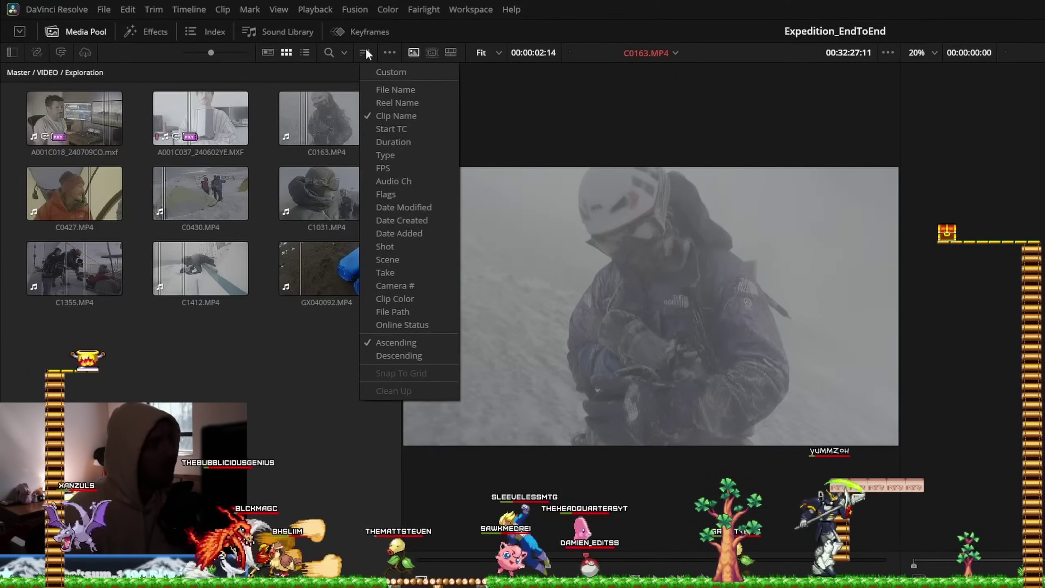
{"action": "left_click", "coordinate": [413, 70]}
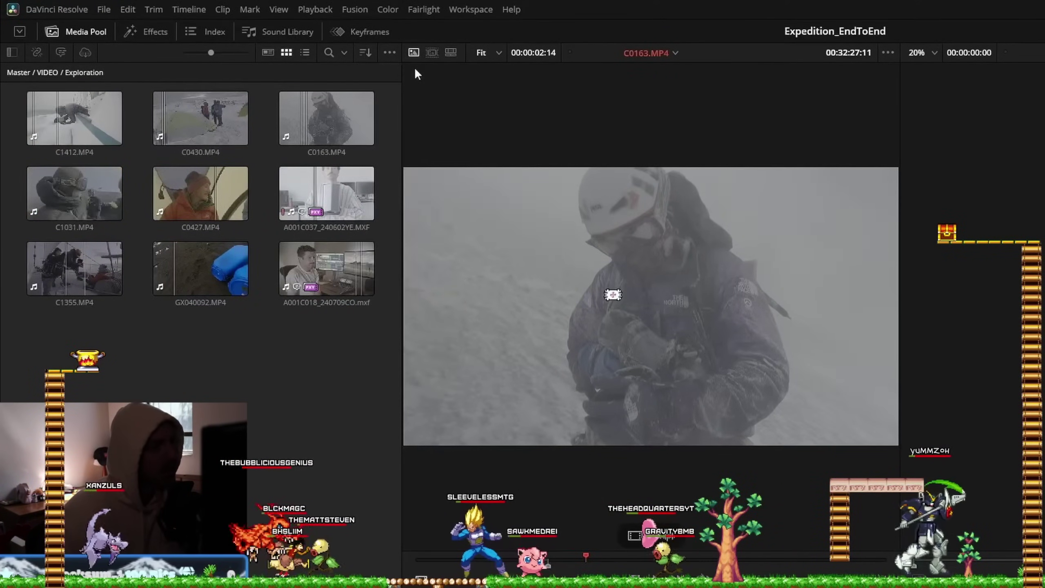
{"action": "left_click", "coordinate": [367, 51]}
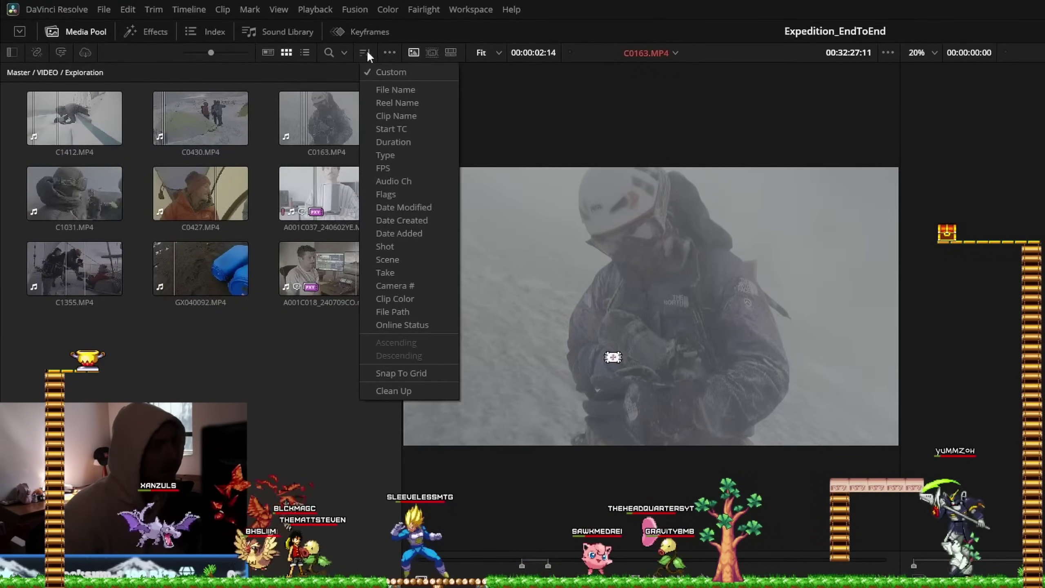
{"action": "left_click", "coordinate": [436, 373]}
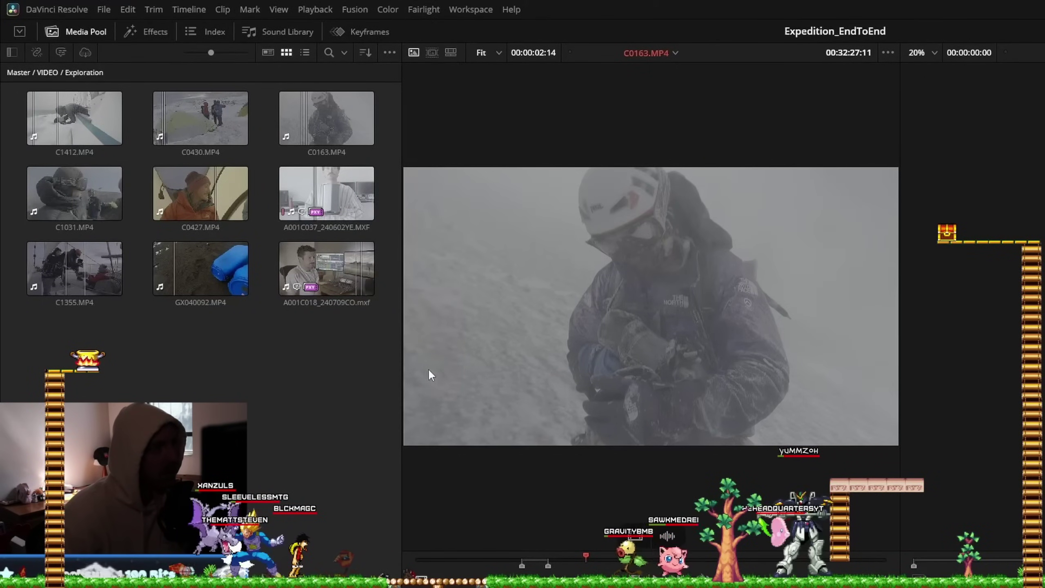
Move C0430.MP4 and C0163.MP4 to a new row below the others, and place C0427.MP4 and C1355.MP4 in the freed top-row spots.
{"action": "left_click_drag", "start_coordinate": [135, 100], "coordinate": [338, 123]}
{"action": "key", "text": "ctrl+c"}
{"action": "key", "text": "ctrl+v"}
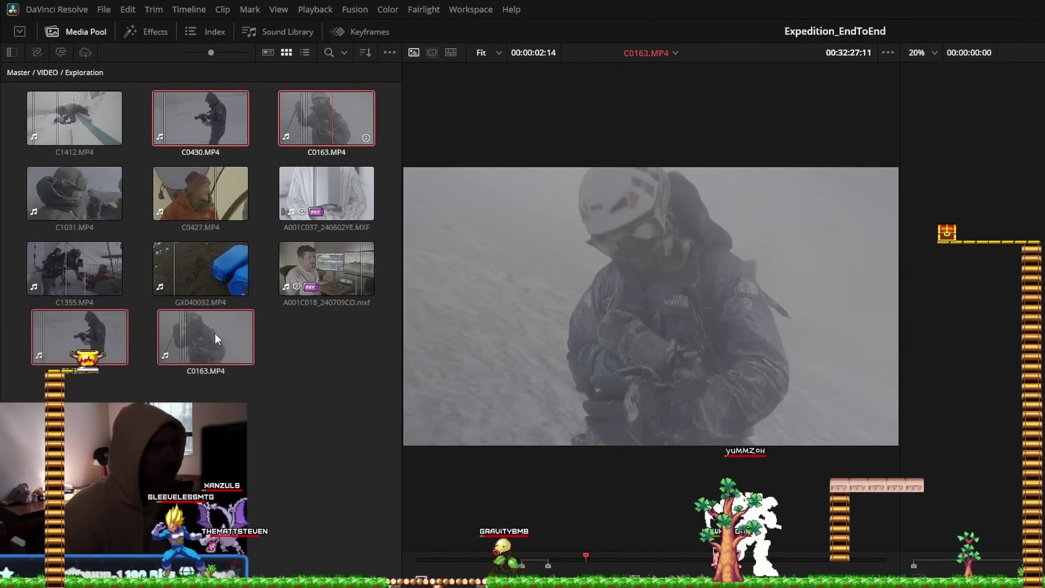
{"action": "left_click_drag", "start_coordinate": [213, 332], "coordinate": [215, 333]}
{"action": "left_click_drag", "start_coordinate": [241, 193], "coordinate": [229, 105]}
{"action": "left_click_drag", "start_coordinate": [107, 253], "coordinate": [350, 106]}
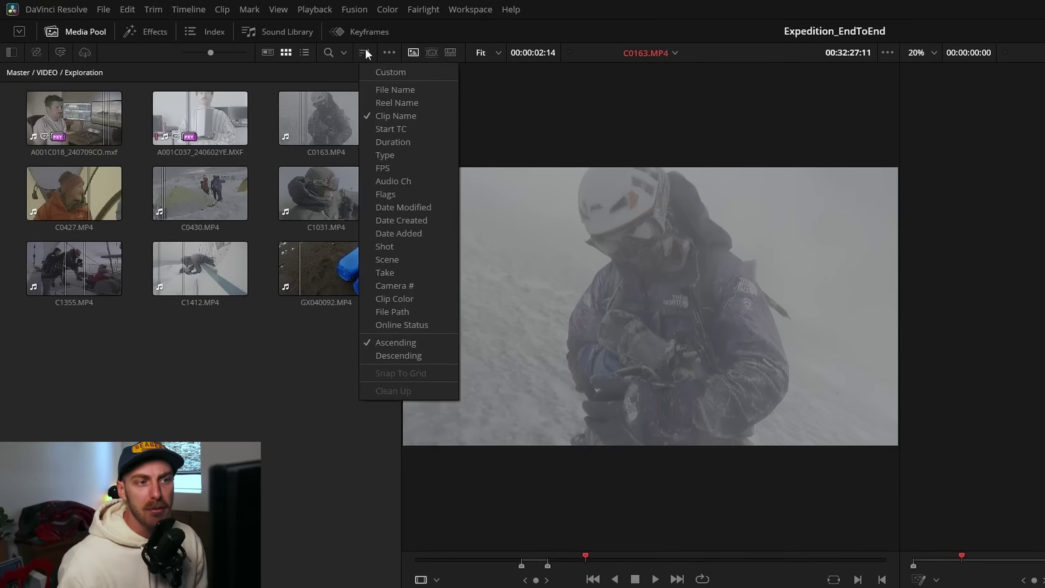
Change the Exploration bin's sort order from Clip Name to Custom again and toggle Snap To Grid.
{"action": "left_click", "coordinate": [413, 69]}
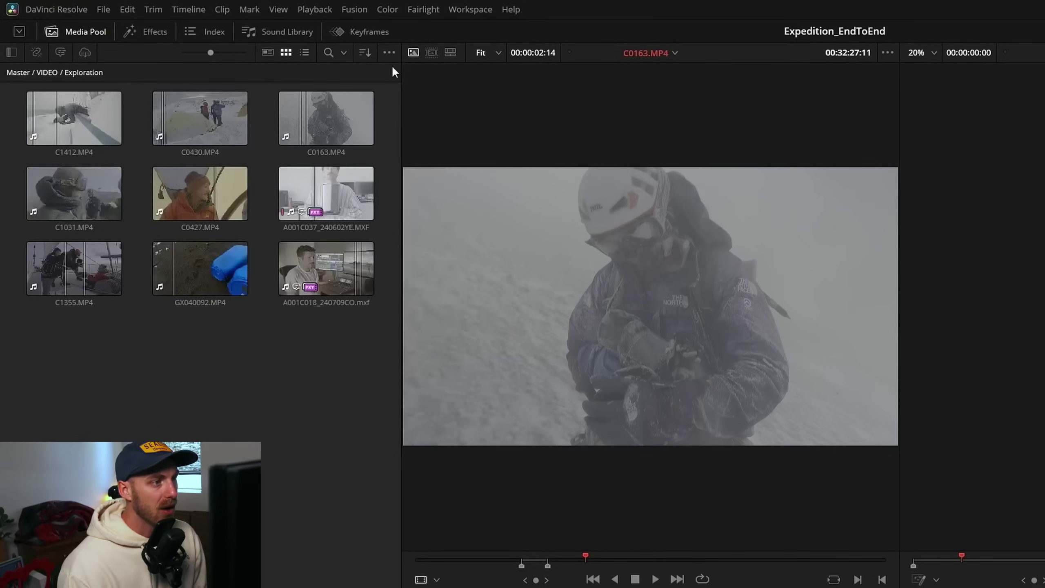
{"action": "left_click", "coordinate": [364, 53]}
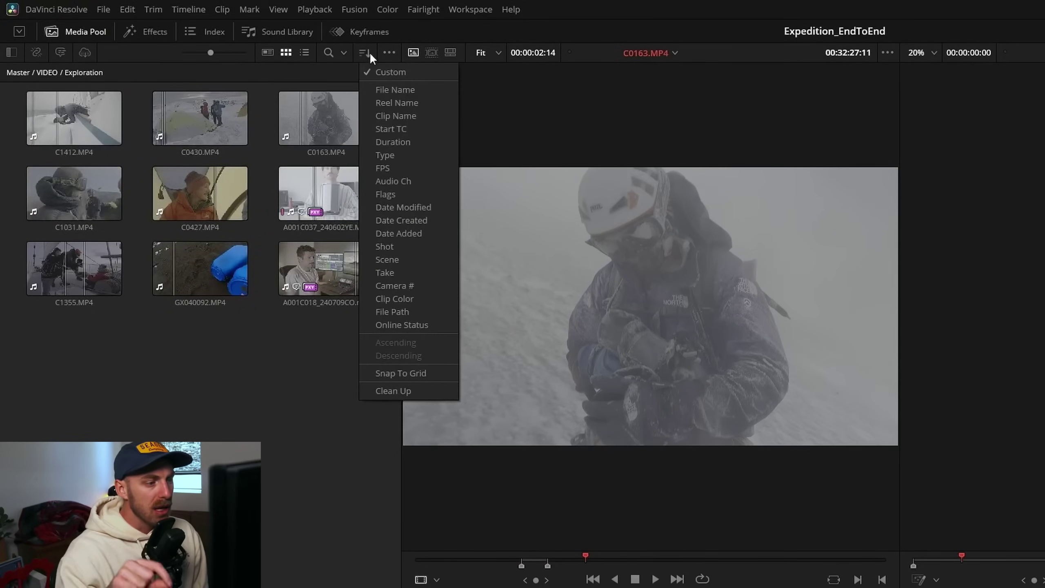
{"action": "left_click", "coordinate": [436, 373]}
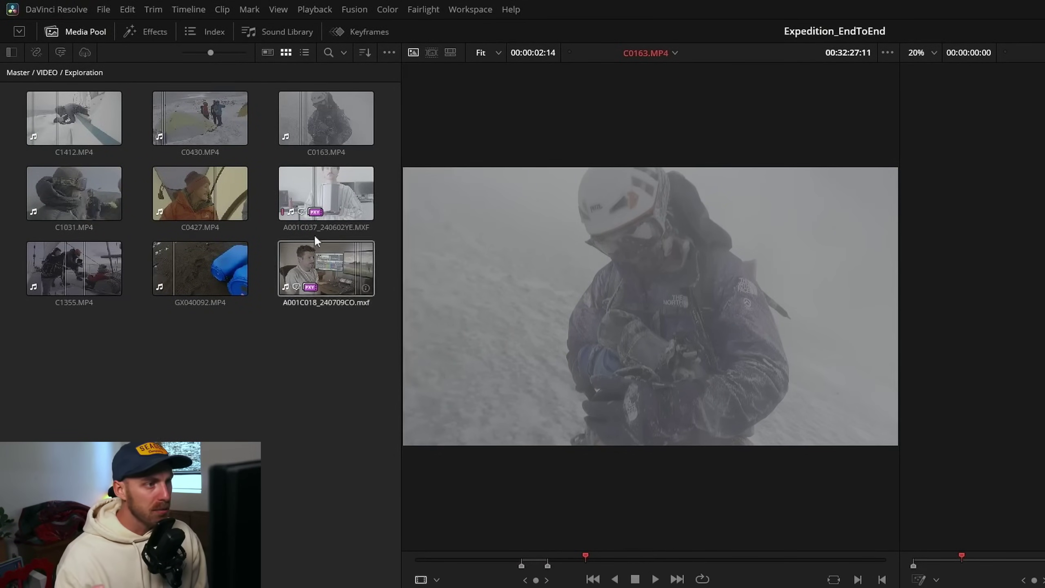
Rearrange the bin with C0430.MP4 and C0163.MP4 in a fourth row and C0427.MP4 and C1355.MP4 in the top row, and select all clips.
{"action": "left_click_drag", "start_coordinate": [135, 93], "coordinate": [196, 352]}
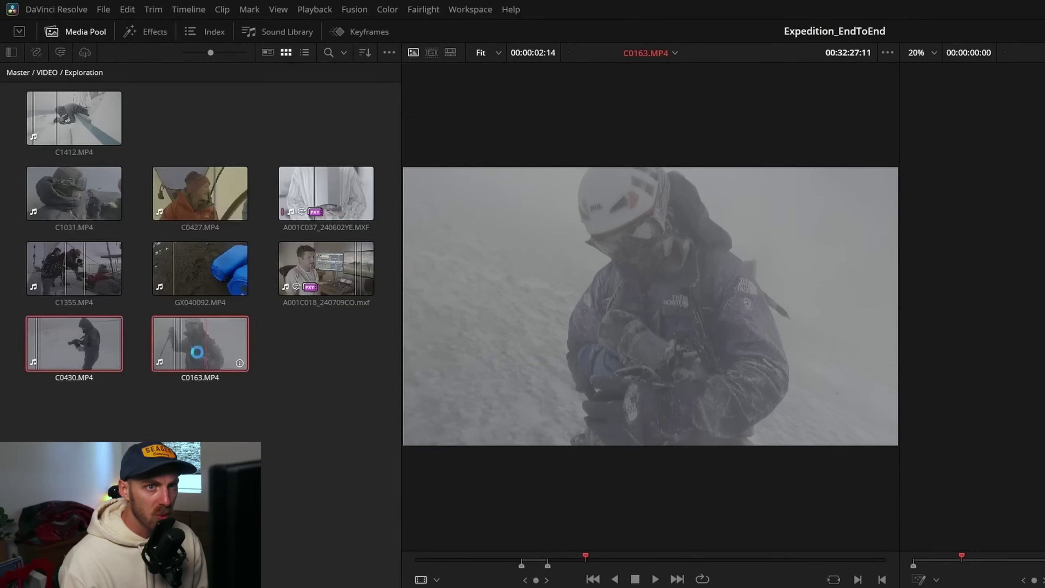
{"action": "left_click_drag", "start_coordinate": [200, 194], "coordinate": [200, 118]}
{"action": "left_click_drag", "start_coordinate": [74, 268], "coordinate": [351, 106]}
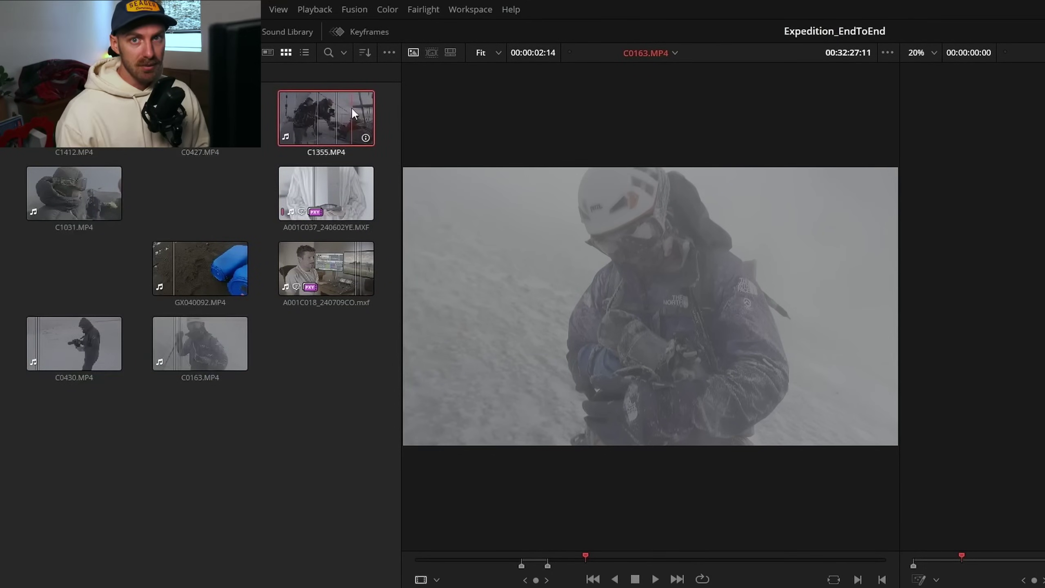
{"action": "key", "text": "ctrl+a"}
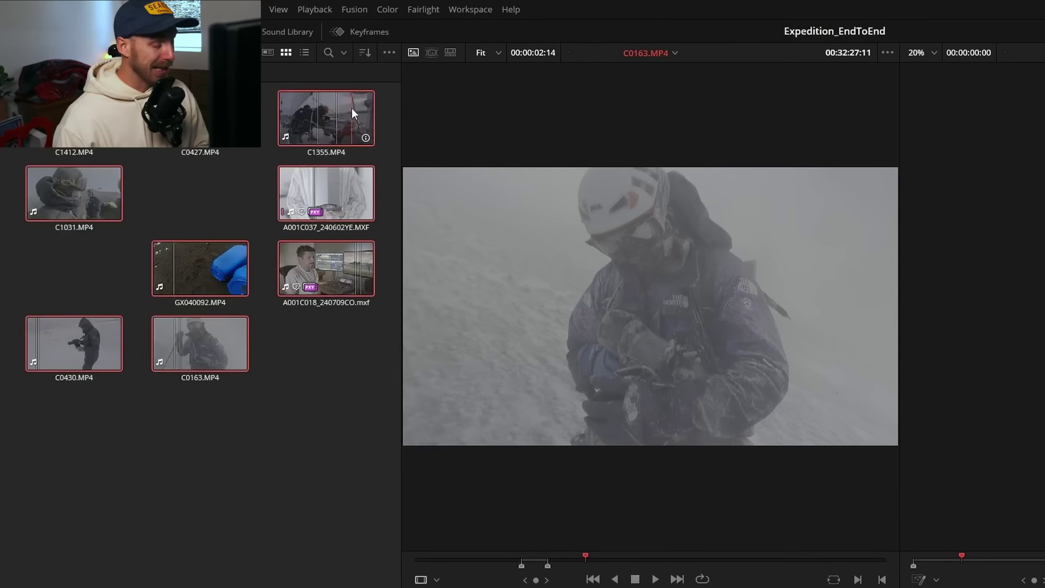
Create a new timeline from the selected Exploration clips, fit it in view and move to the next edit point.
{"action": "right_click", "coordinate": [351, 106]}
{"action": "left_click", "coordinate": [362, 114]}
{"action": "key", "text": "Return"}
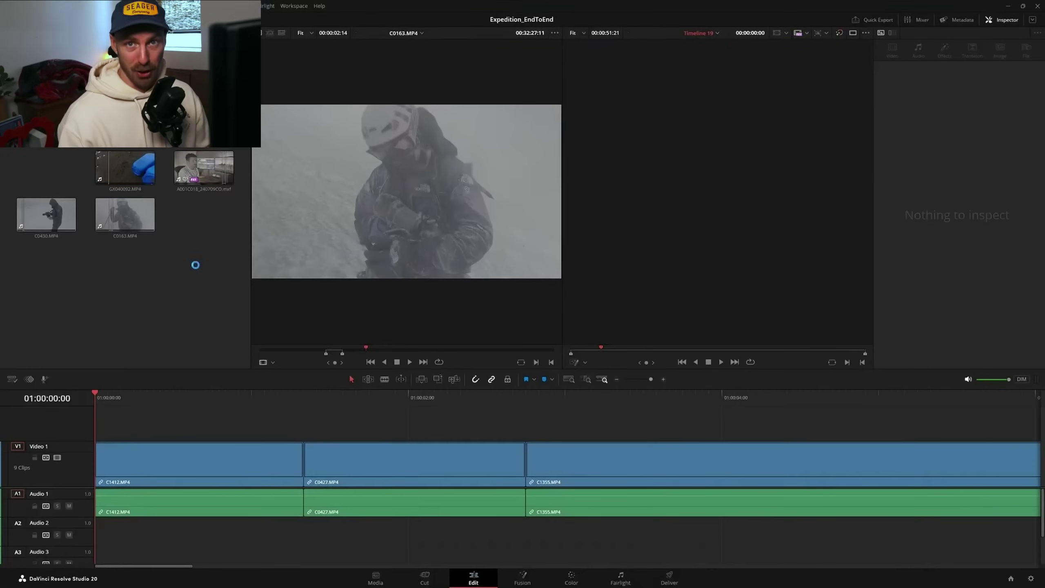
{"action": "key", "text": "shift+z"}
{"action": "key", "text": "Down"}
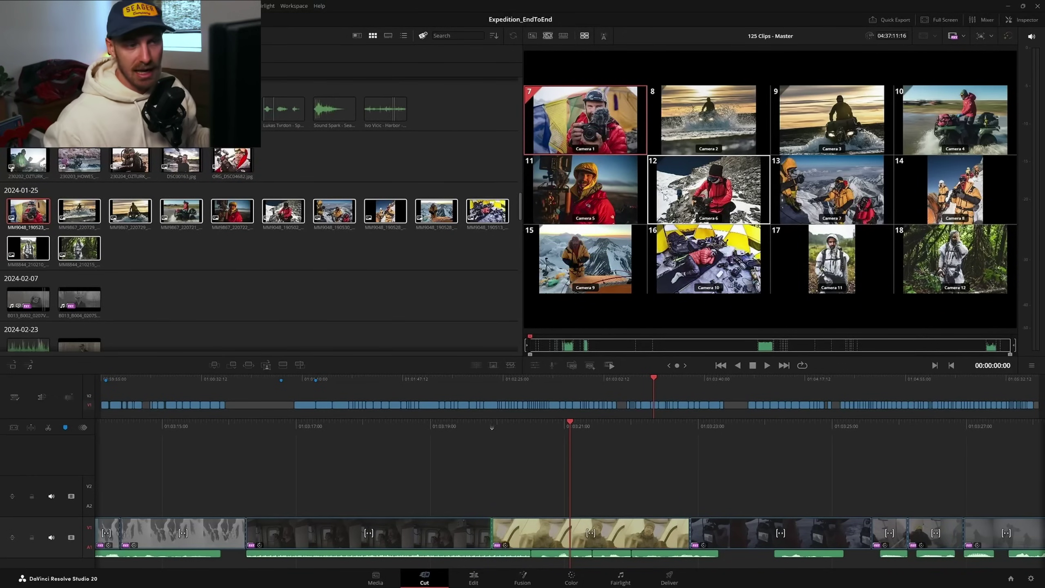
Place the Camera 6 and Camera 7 stills side by side on V2 of the Cut page timeline, and open the timeline options.
{"action": "left_click_drag", "start_coordinate": [657, 194], "coordinate": [805, 496]}
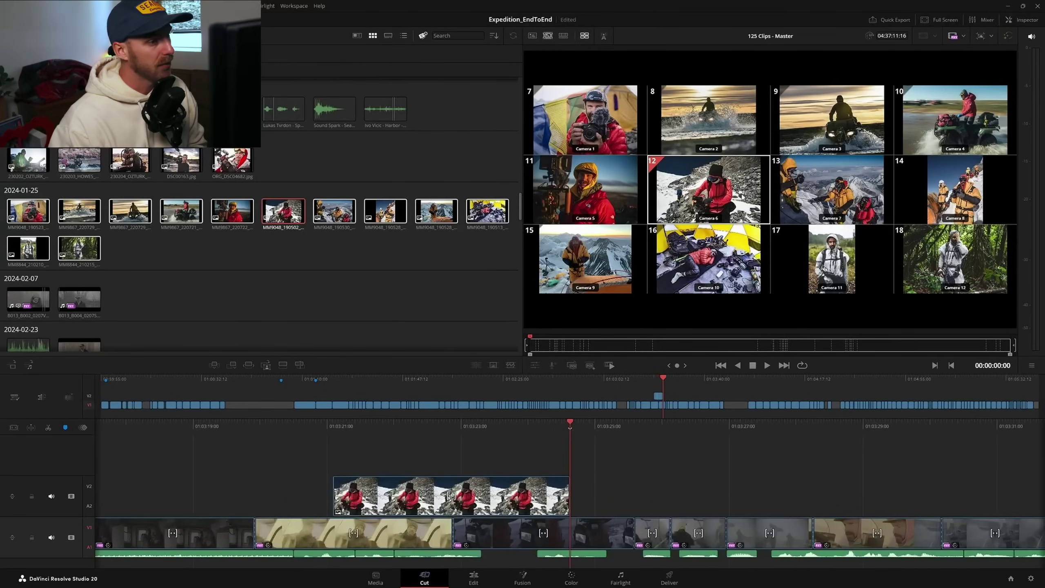
{"action": "left_click_drag", "start_coordinate": [775, 197], "coordinate": [576, 495]}
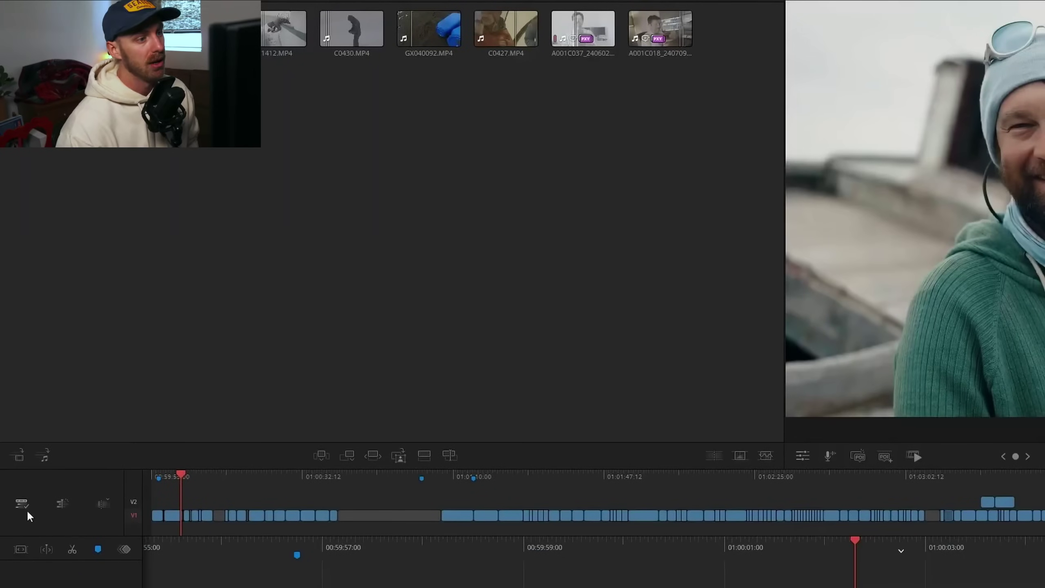
{"action": "left_click", "coordinate": [21, 505]}
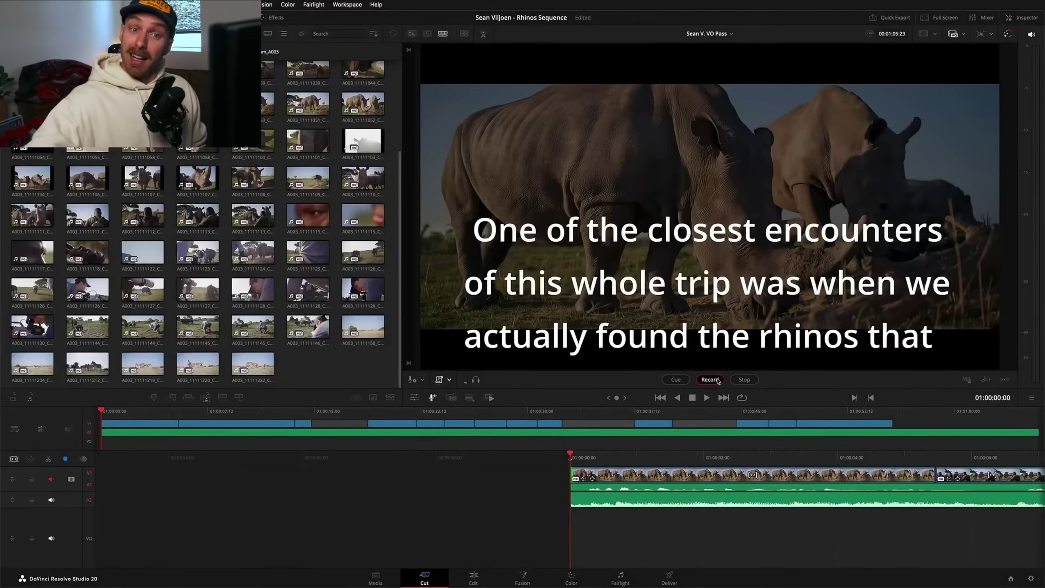
Record a voiceover on the Rhinos Sequence timeline's VO track using the script prompter, and record another take over it without the prompter.
{"action": "left_click", "coordinate": [717, 380]}
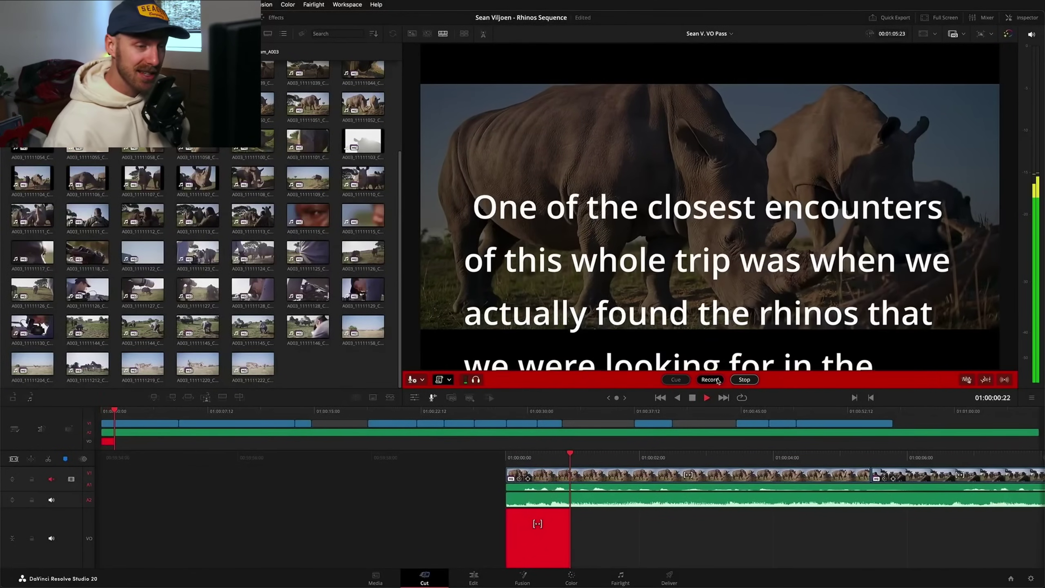
{"action": "left_click", "coordinate": [718, 380]}
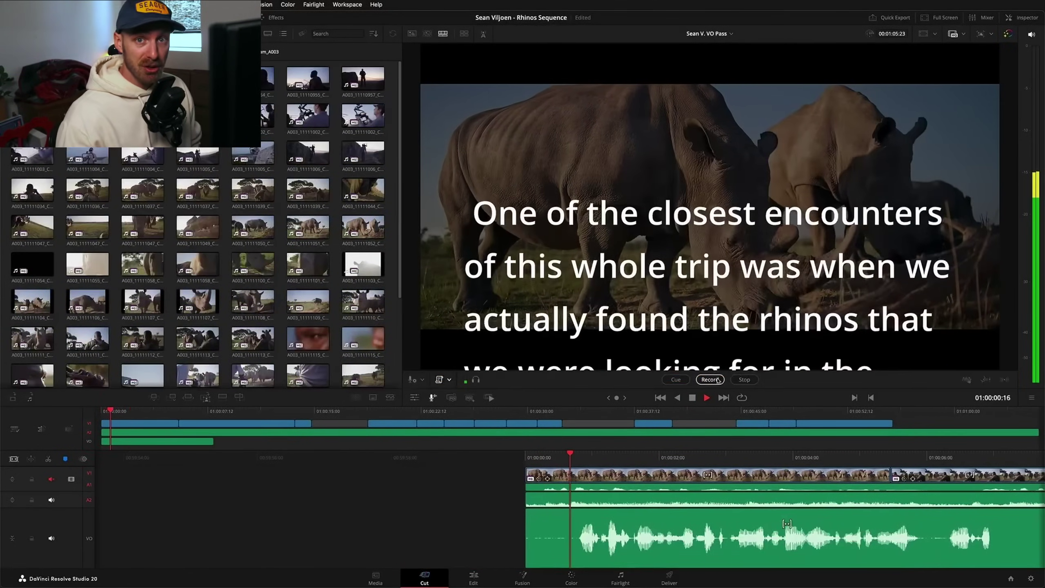
{"action": "key", "text": "ctrl+z"}
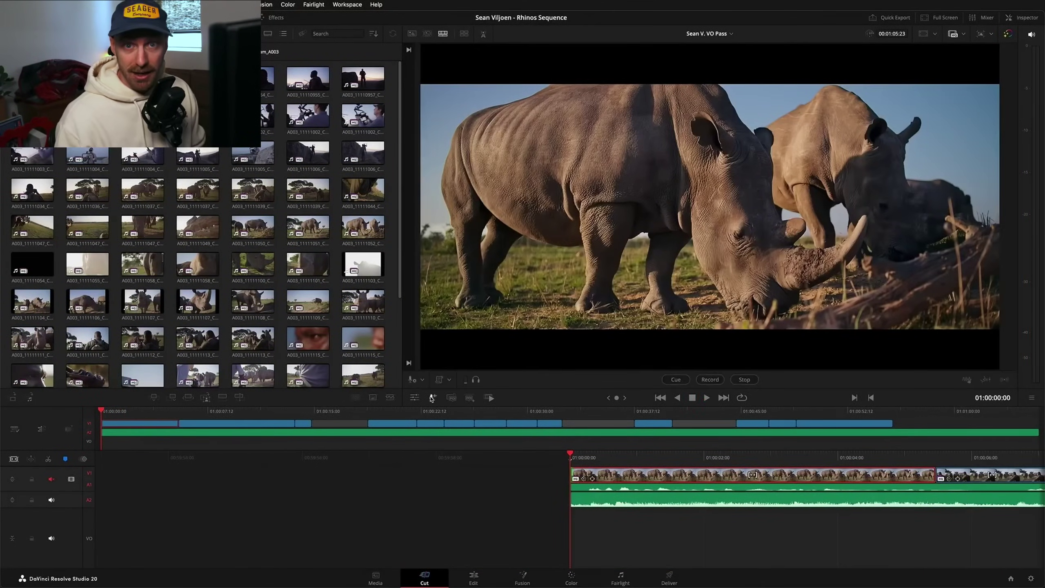
{"action": "key", "text": "ctrl+shift+z"}
{"action": "left_click", "coordinate": [716, 380]}
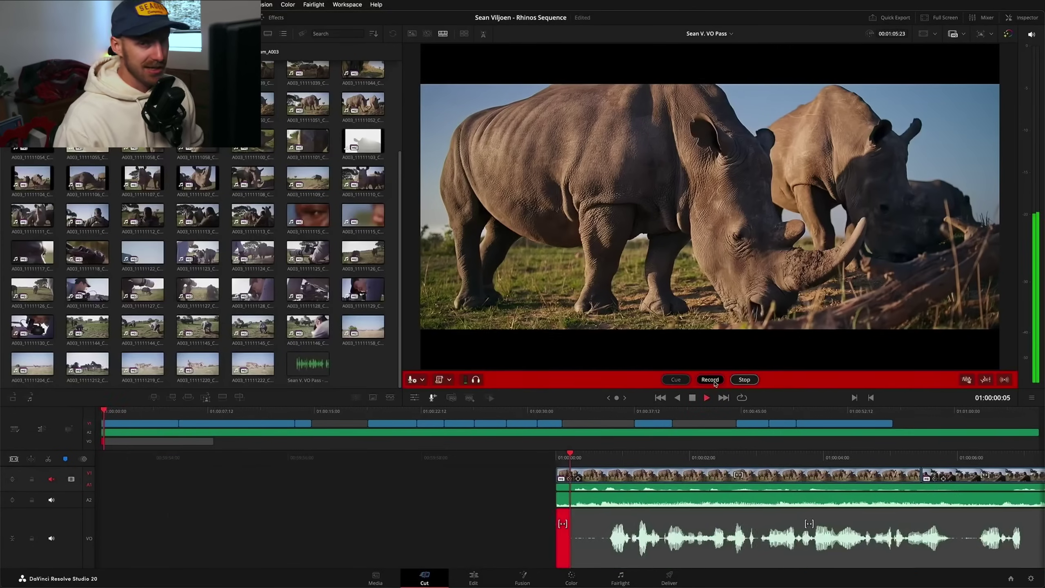
{"action": "left_click", "coordinate": [744, 380]}
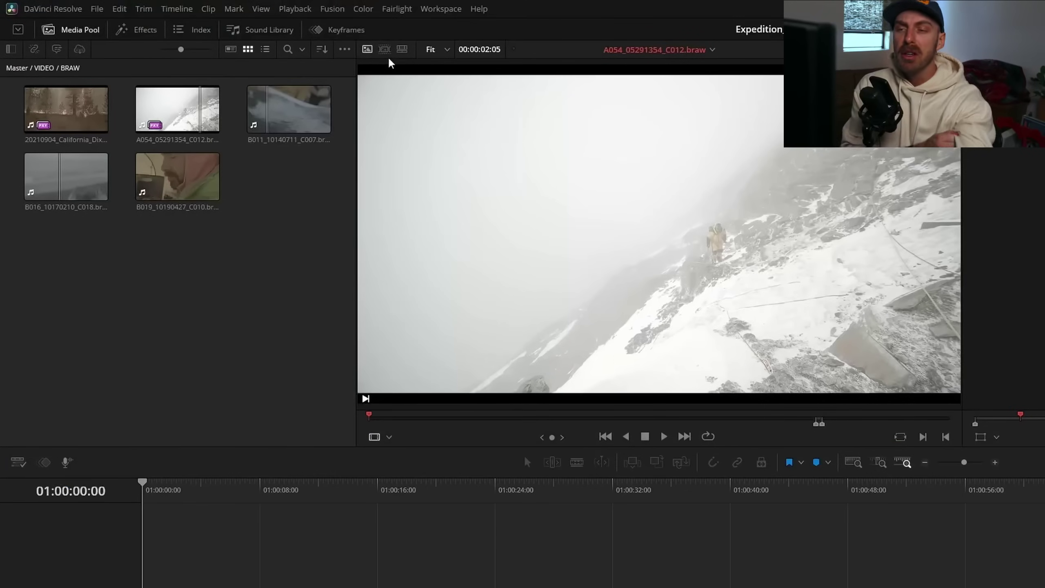
Show the BRAW bin's clips as one source tape in the source viewer and scrub through its full length.
{"action": "left_click", "coordinate": [384, 49]}
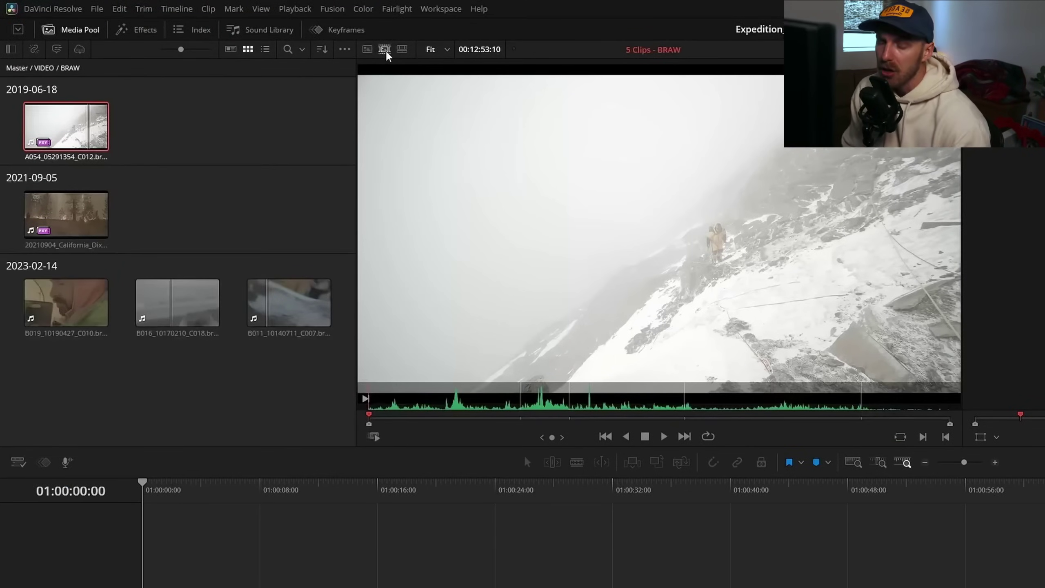
{"action": "left_click_drag", "start_coordinate": [368, 422], "coordinate": [828, 423]}
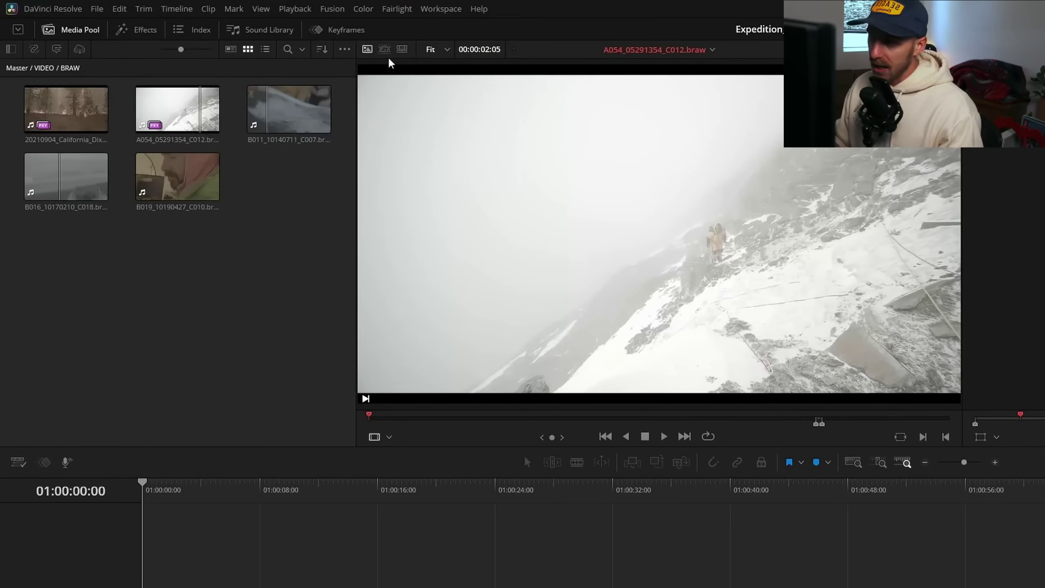
{"action": "left_click", "coordinate": [385, 52]}
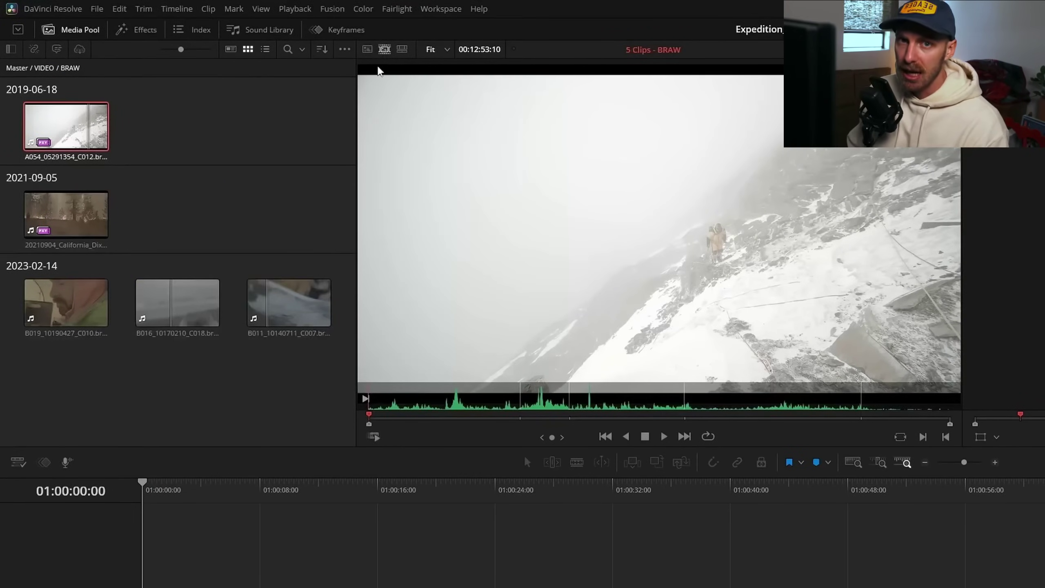
{"action": "left_click_drag", "start_coordinate": [369, 416], "coordinate": [884, 433]}
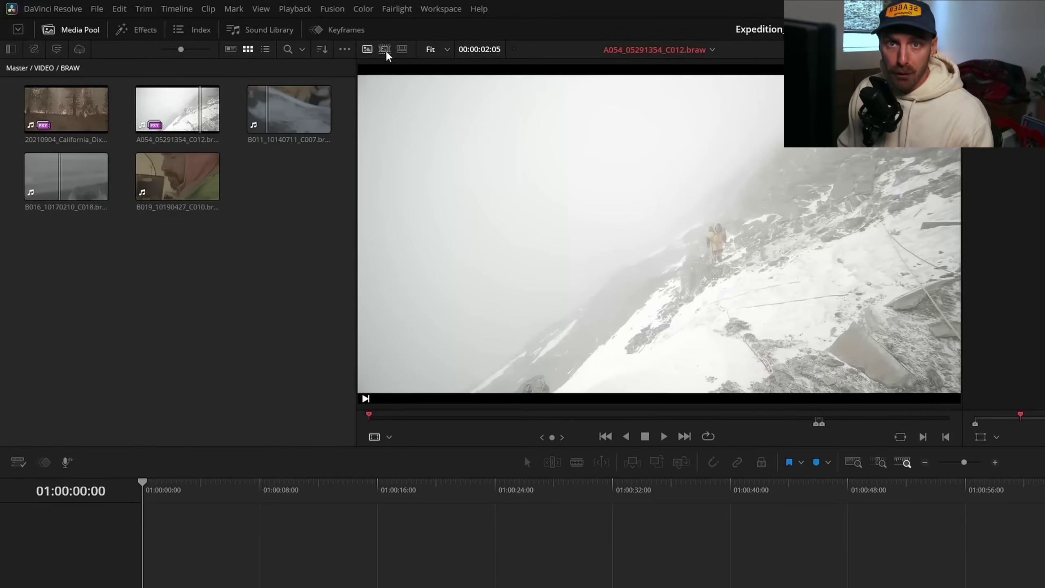
{"action": "left_click", "coordinate": [385, 50]}
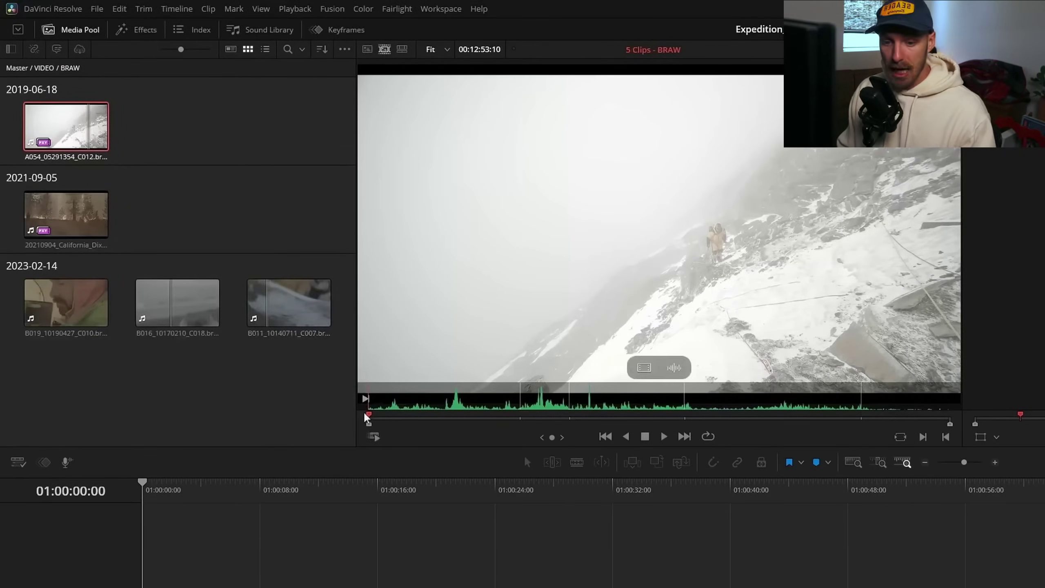
{"action": "left_click_drag", "start_coordinate": [384, 421], "coordinate": [921, 430]}
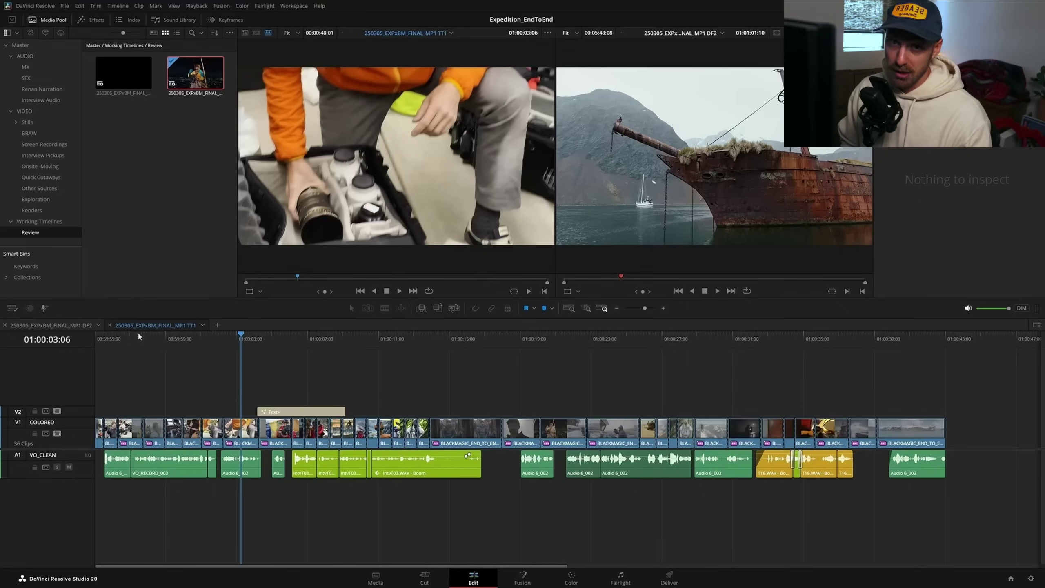
Copy a run of V1 clips from the 250305_EXPxBM_FINAL_MP1 TT1 timeline onto V2 of the stacked MP1 DF2 timeline.
{"action": "left_click", "coordinate": [65, 326]}
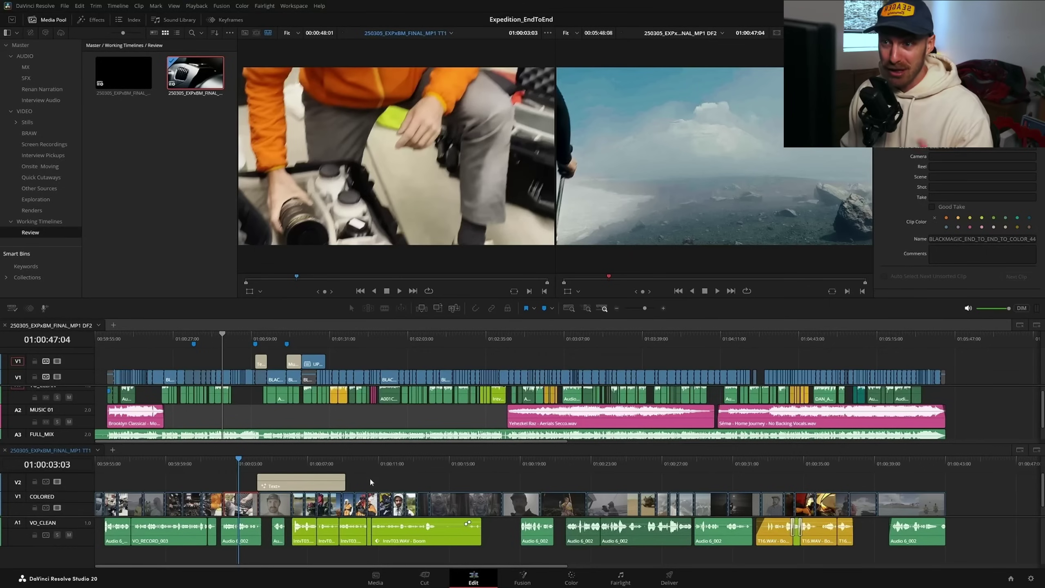
{"action": "left_click_drag", "start_coordinate": [359, 481], "coordinate": [613, 501]}
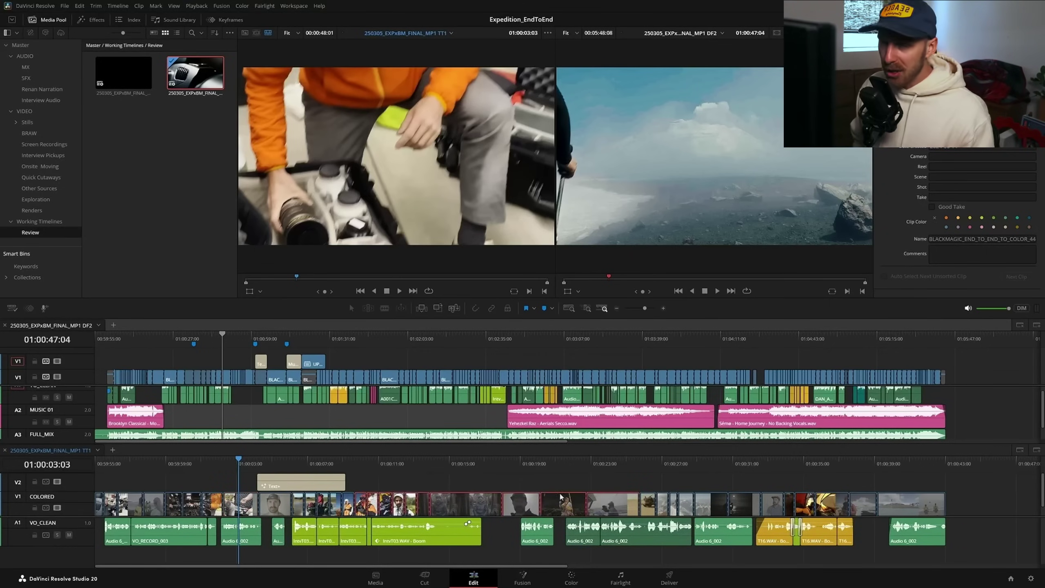
{"action": "left_click_drag", "start_coordinate": [464, 392], "coordinate": [382, 365]}
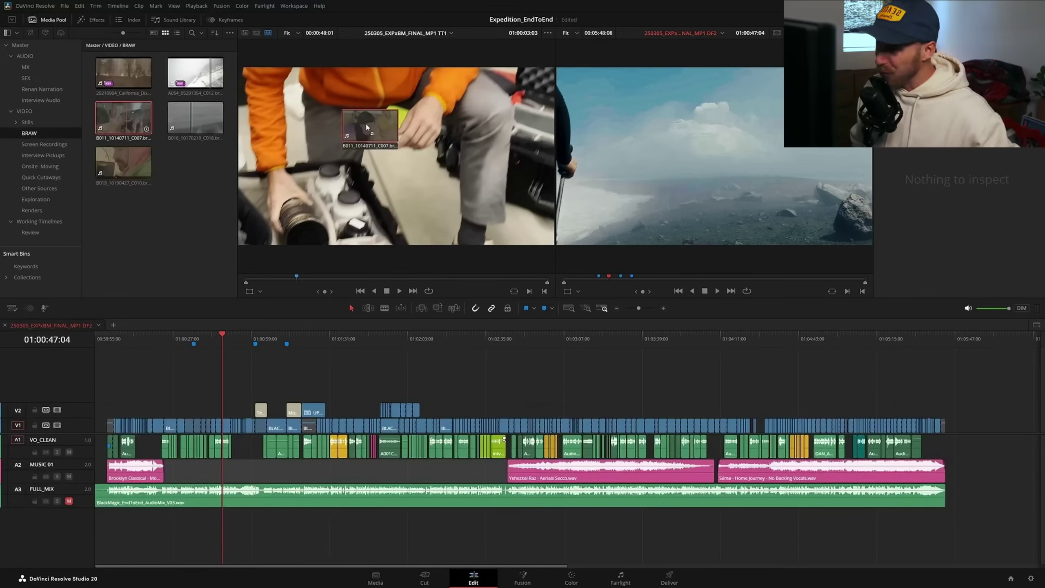
Load B011_10140711_C007.braw as a source timeline, scrub it to 11:13:45:00 and examine its metadata.
{"action": "left_click_drag", "start_coordinate": [367, 128], "coordinate": [378, 129]}
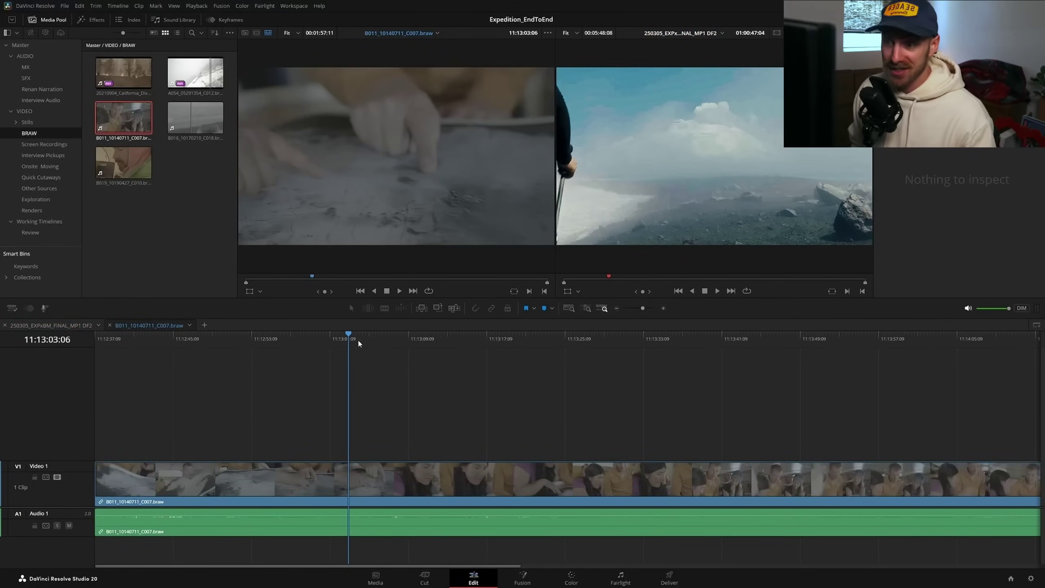
{"action": "left_click_drag", "start_coordinate": [354, 340], "coordinate": [586, 350]}
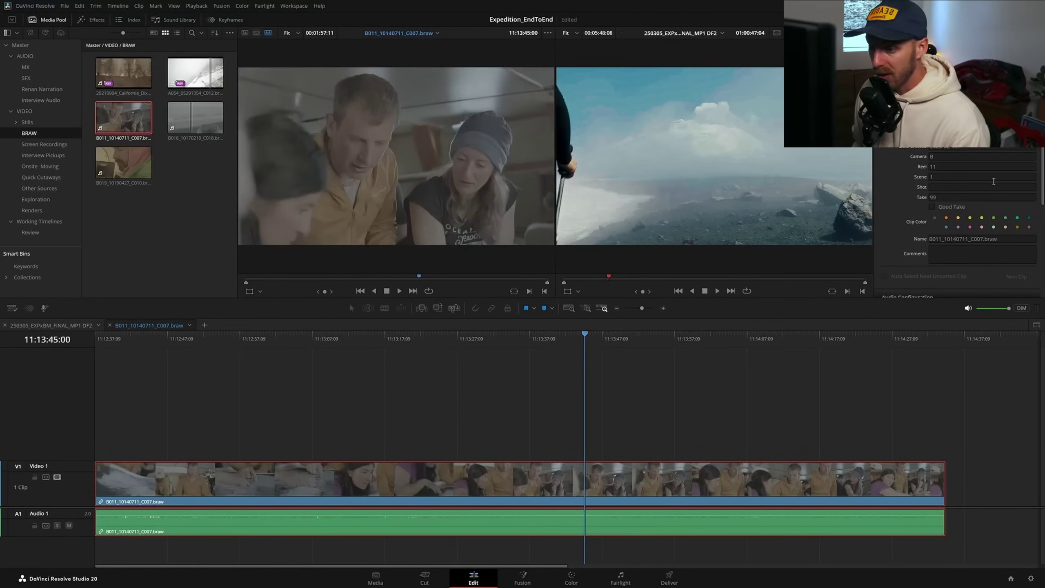
{"action": "scroll", "coordinate": [993, 181], "scroll_direction": "down", "scroll_amount": 6}
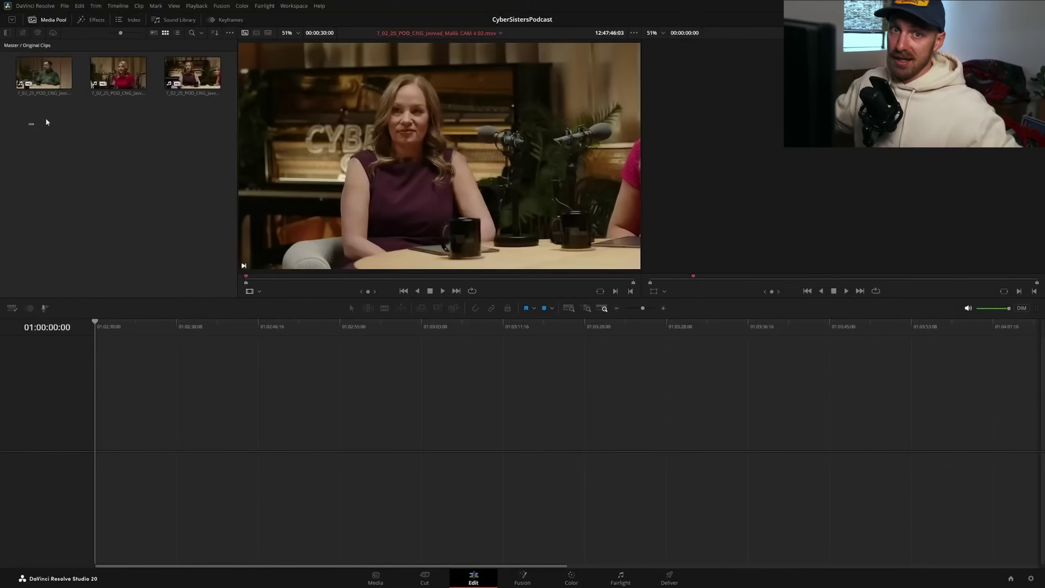
Create a 25 fps multicam clip from the three podcast clips, synced by Timecode, with Multicam Audio set to Source Audio Channels.
{"action": "left_click_drag", "start_coordinate": [12, 119], "coordinate": [222, 55]}
{"action": "right_click", "coordinate": [192, 70]}
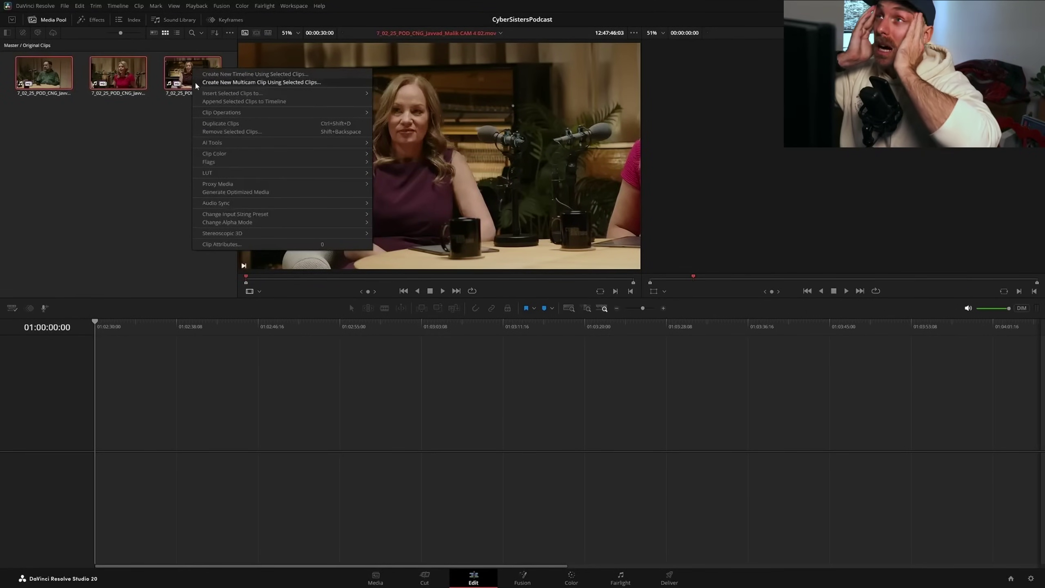
{"action": "left_click", "coordinate": [196, 83]}
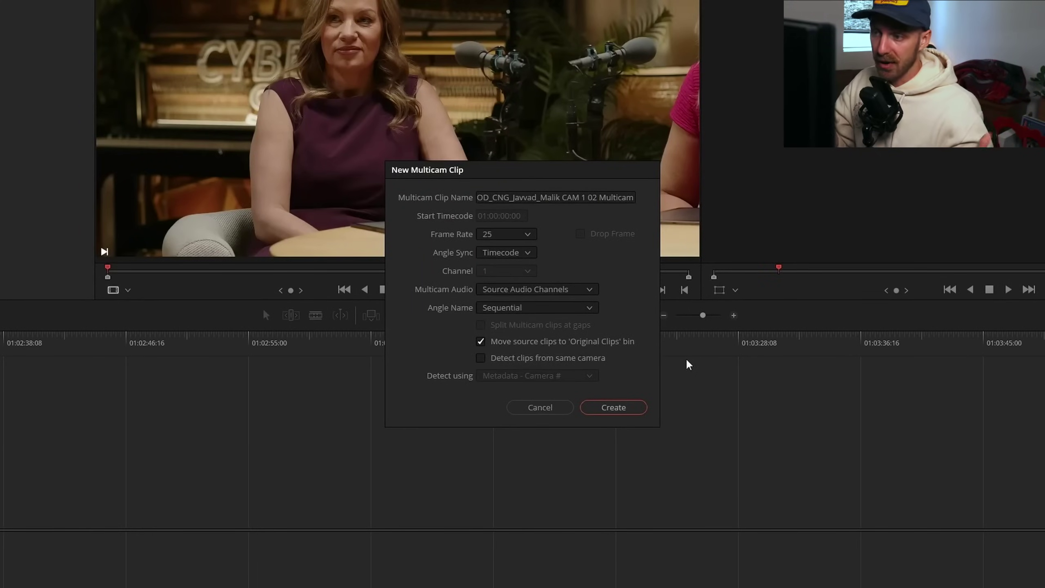
{"action": "left_click", "coordinate": [581, 288]}
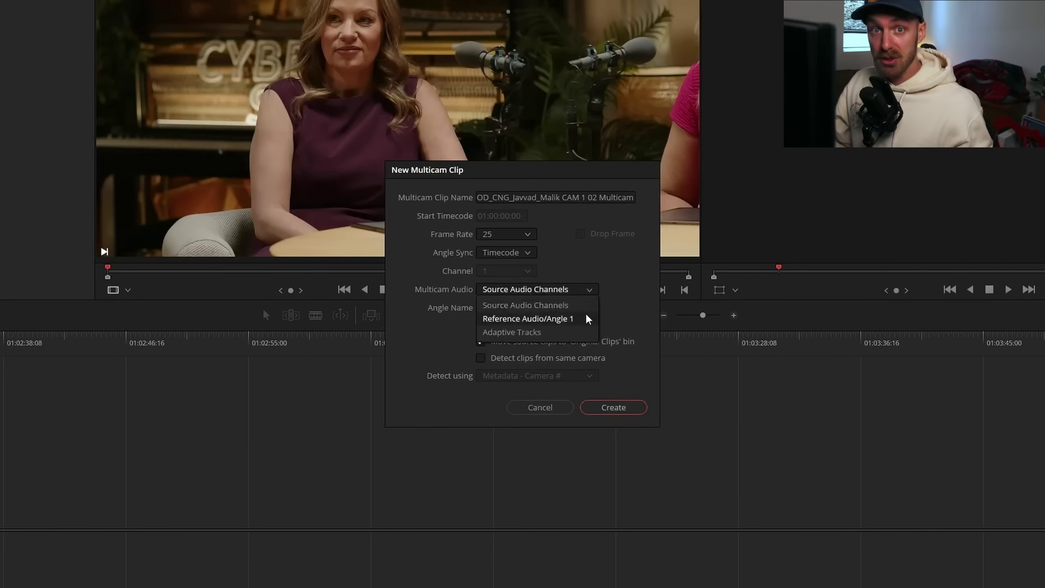
{"action": "left_click", "coordinate": [581, 305]}
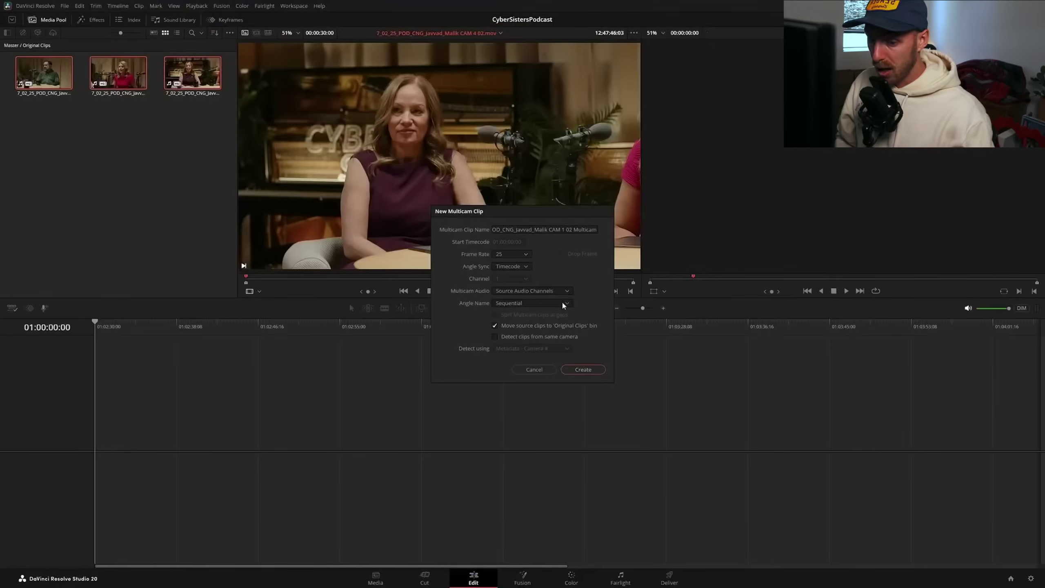
{"action": "left_click", "coordinate": [583, 369]}
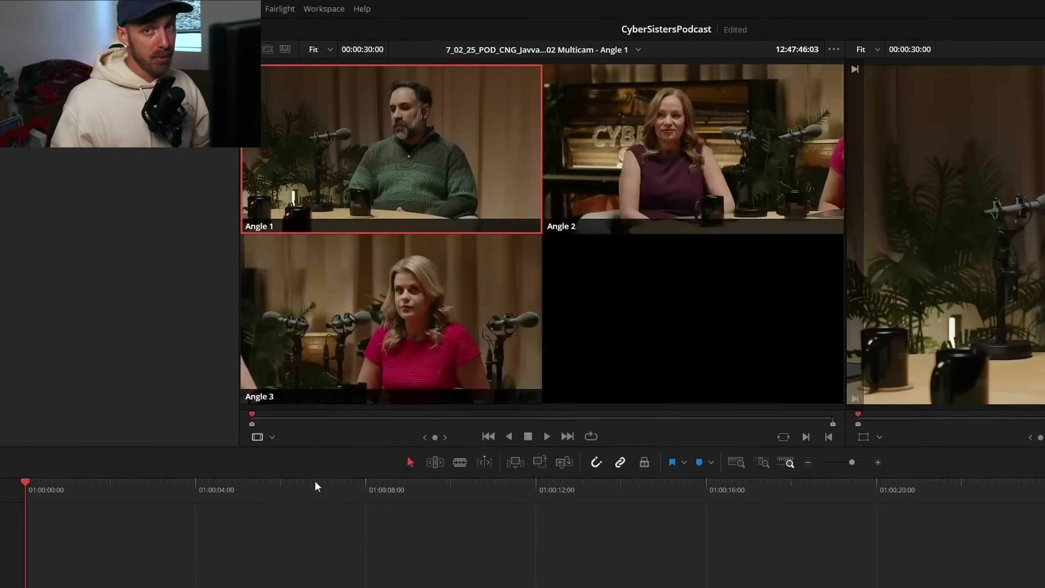
Switch the source viewer to Multicam mode and run AI Multicam SmartSwitch with a minimum edit duration of 2.00 seconds.
{"action": "left_click", "coordinate": [258, 291]}
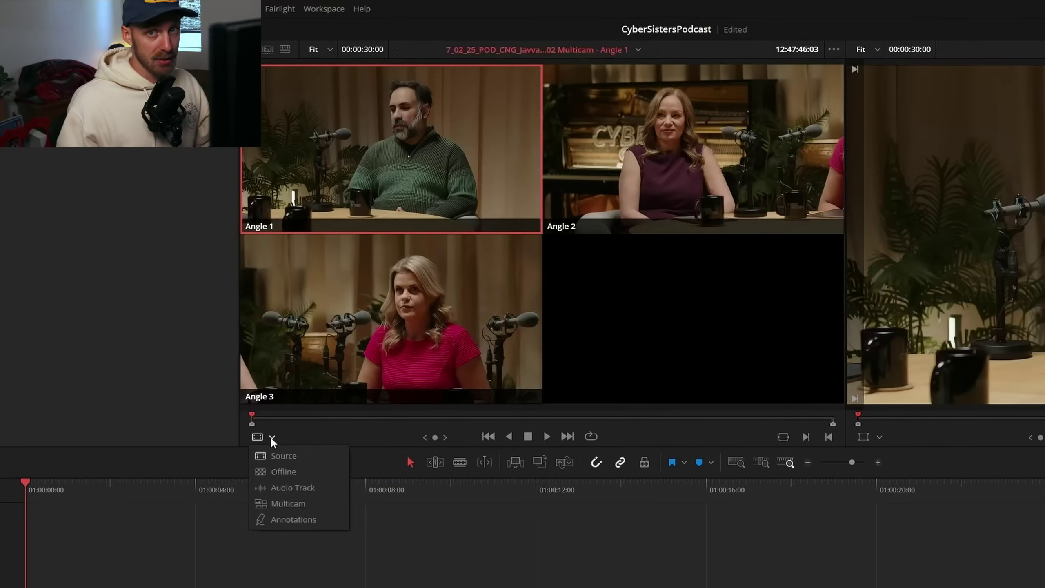
{"action": "left_click", "coordinate": [290, 502]}
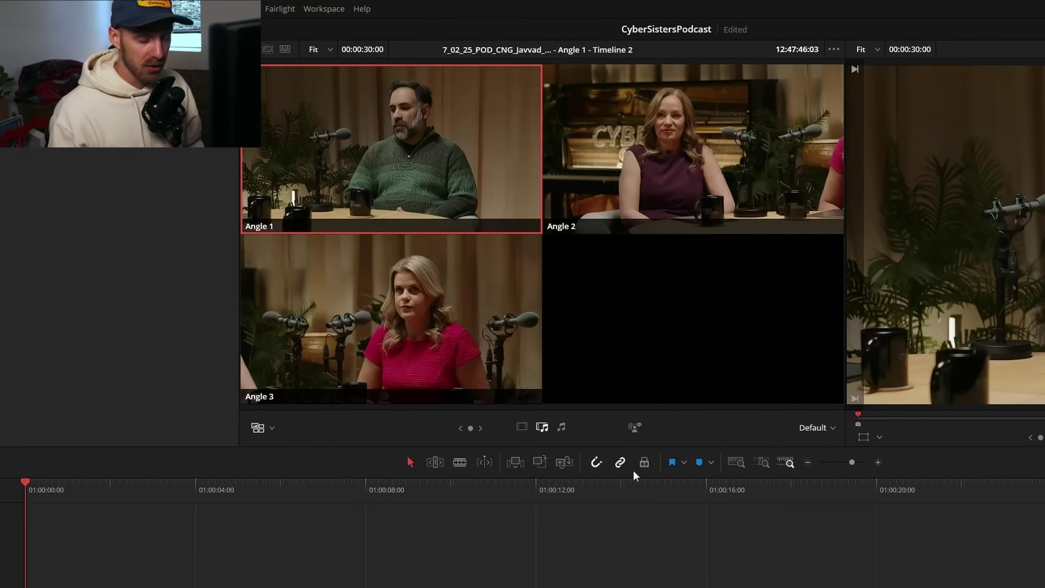
{"action": "left_click", "coordinate": [634, 427]}
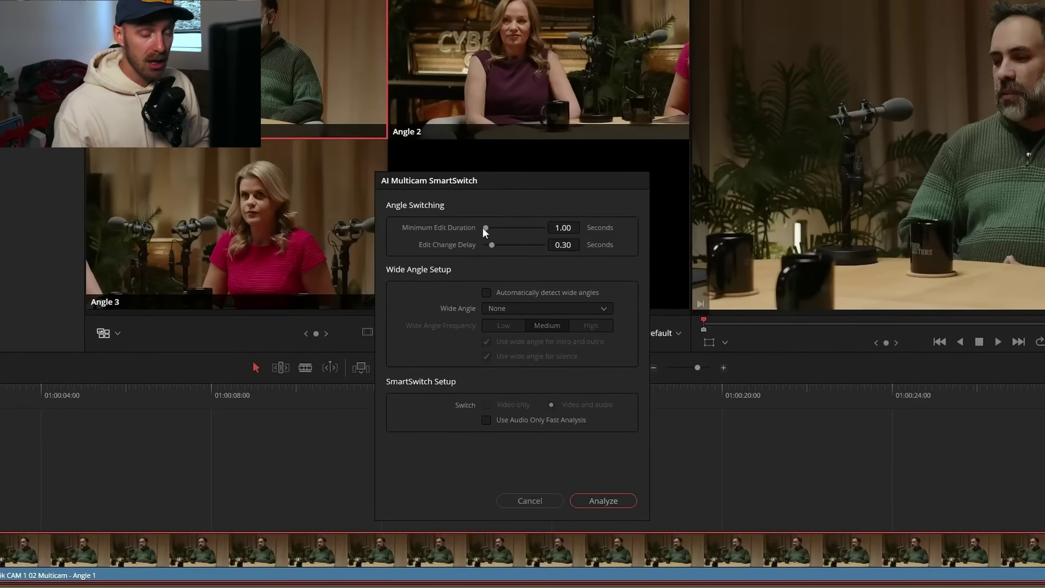
{"action": "left_click_drag", "start_coordinate": [483, 230], "coordinate": [493, 230]}
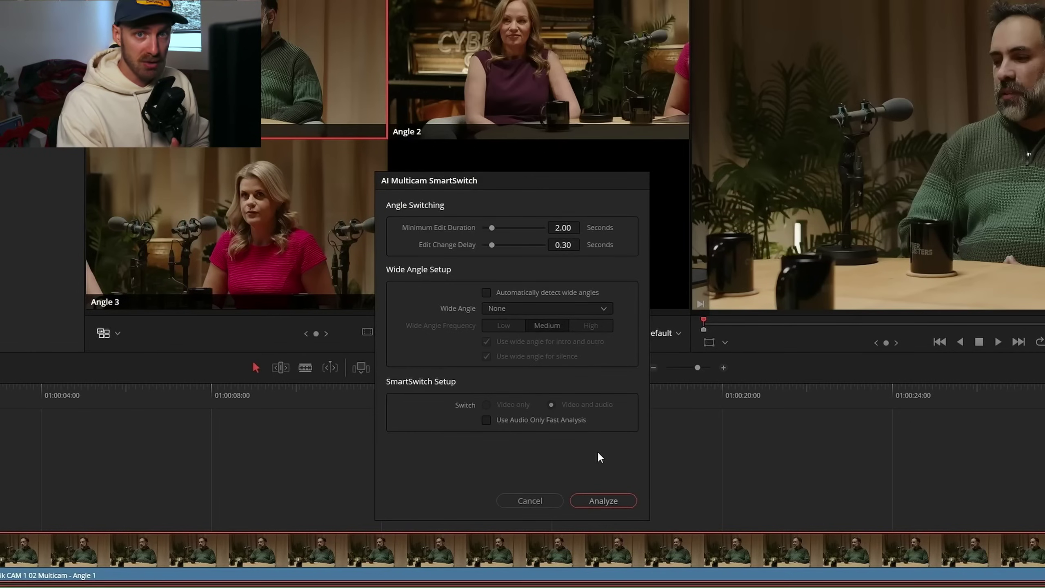
{"action": "left_click", "coordinate": [617, 500]}
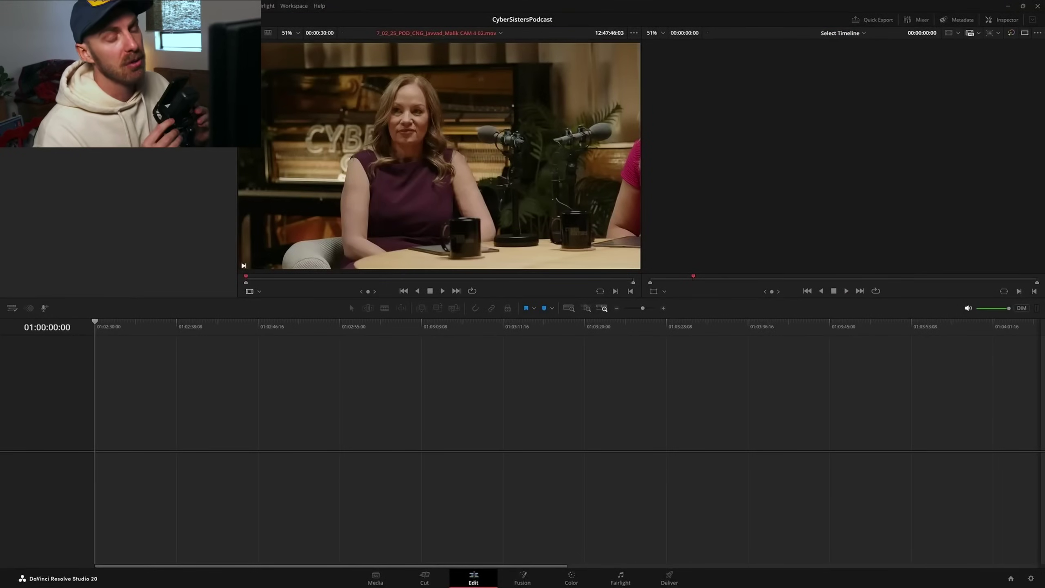
Create a 25 fps multicam clip from the selected podcast clips, synced by Timecode, with Source Audio Channels and sequential angle names.
{"action": "right_click", "coordinate": [194, 69]}
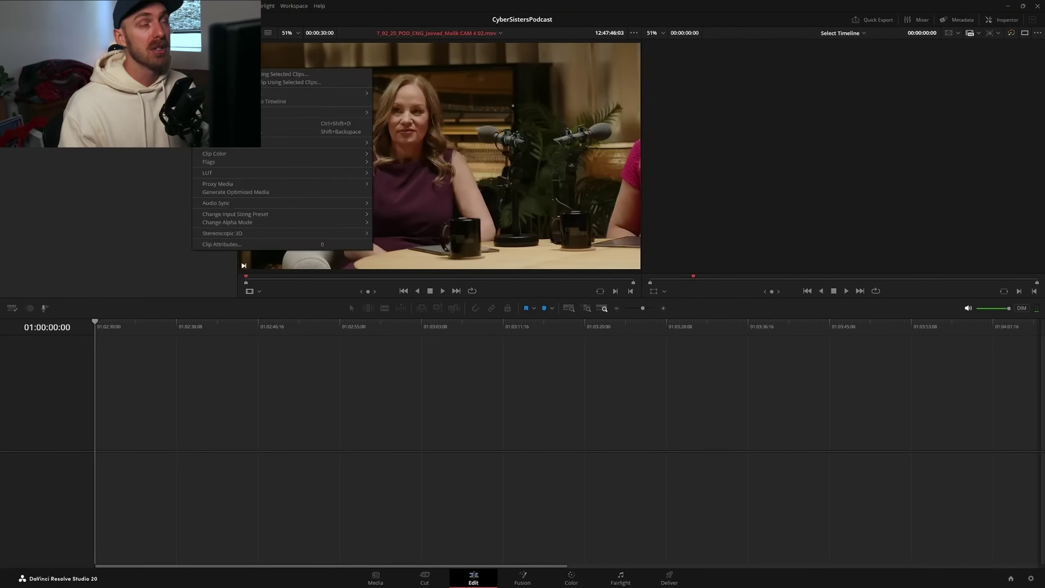
{"action": "left_click", "coordinate": [290, 82]}
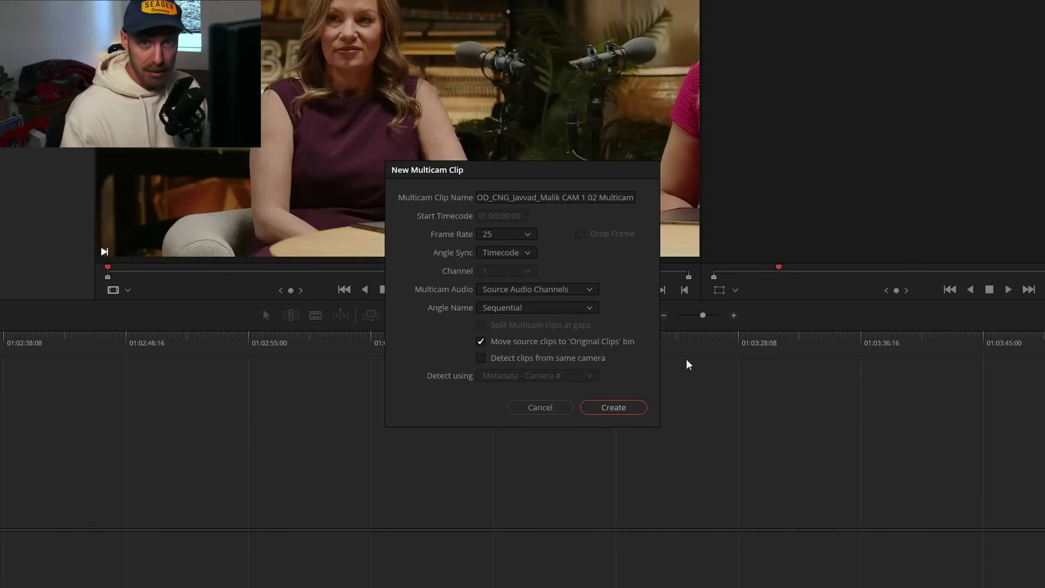
{"action": "left_click", "coordinate": [580, 290]}
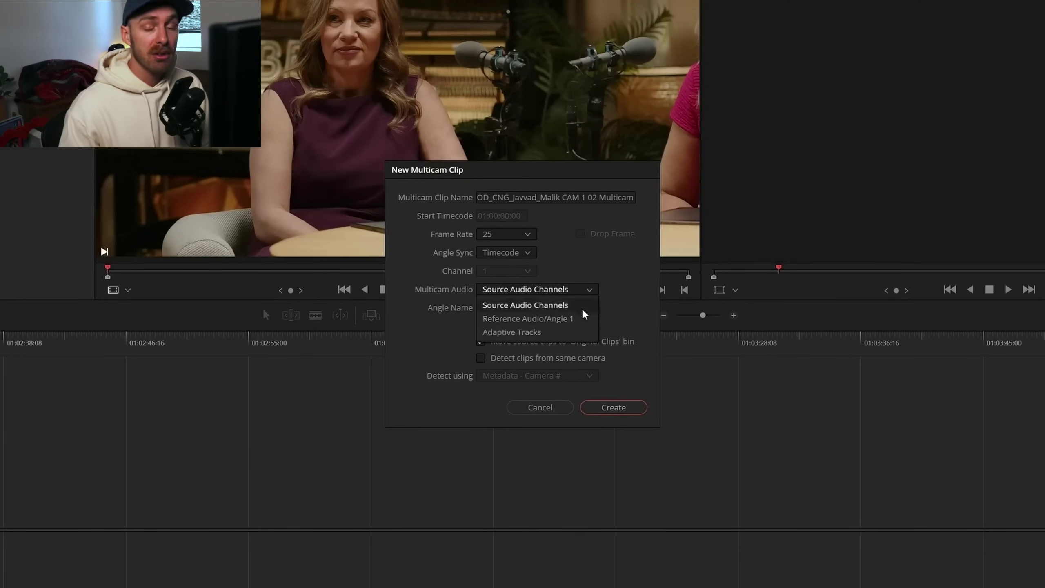
{"action": "left_click", "coordinate": [582, 304]}
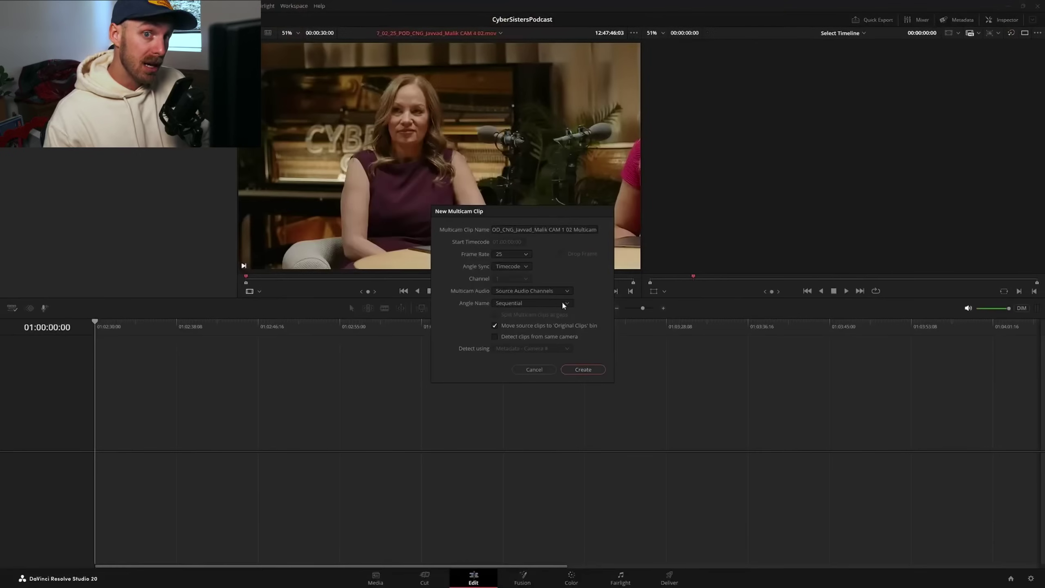
{"action": "left_click", "coordinate": [582, 370]}
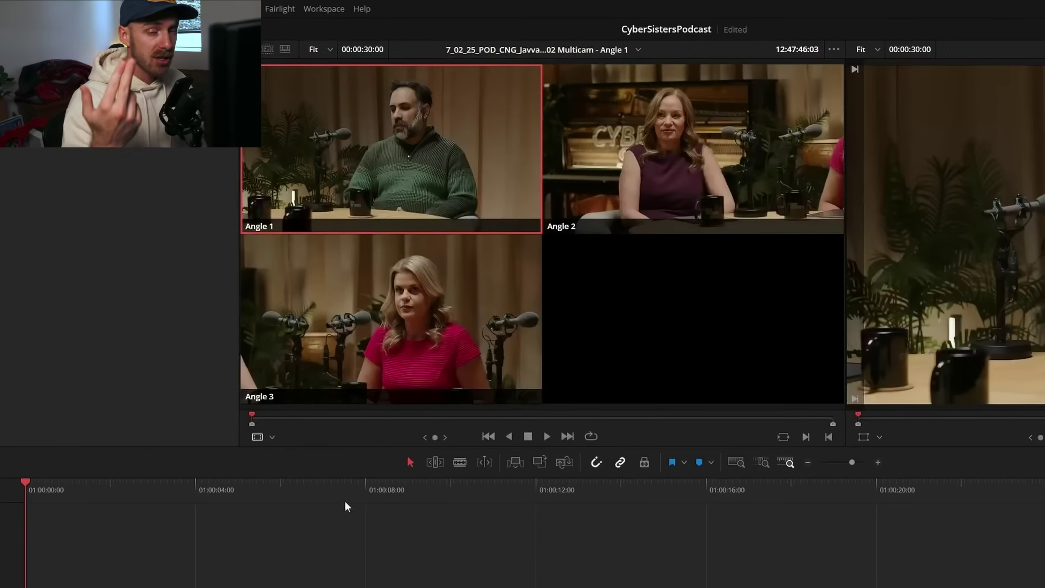
Show the source viewer in Multicam mode and set AI Multicam SmartSwitch's minimum edit duration to 2.00 seconds.
{"action": "left_click", "coordinate": [259, 291]}
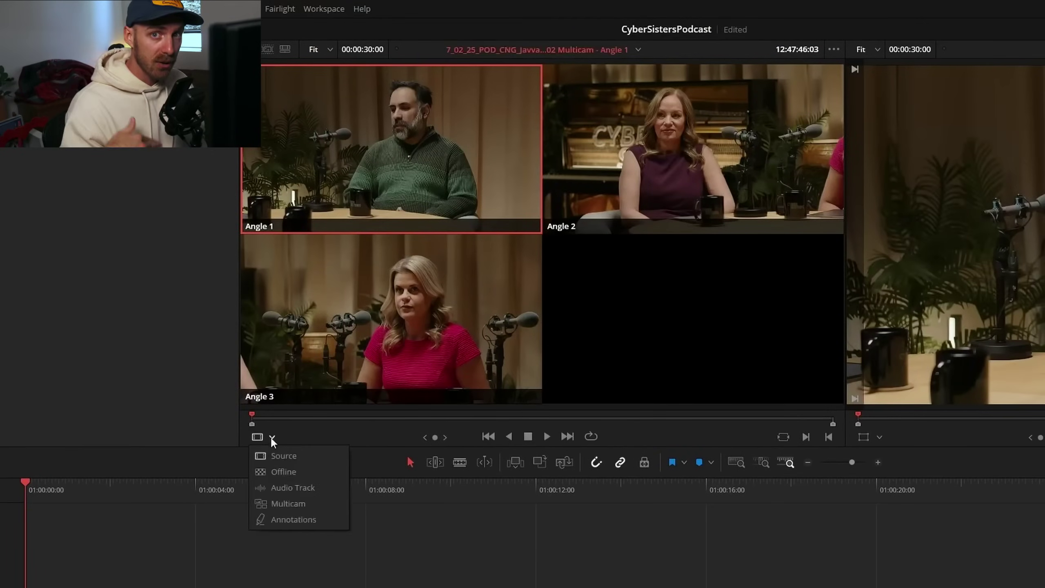
{"action": "left_click", "coordinate": [288, 502]}
{"action": "left_click", "coordinate": [634, 427]}
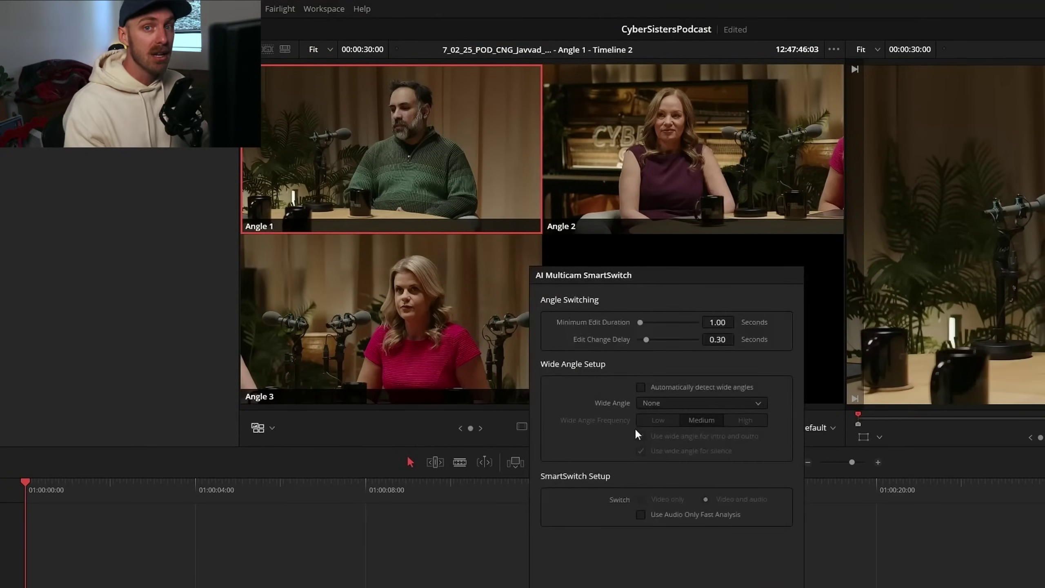
{"action": "left_click_drag", "start_coordinate": [637, 321], "coordinate": [643, 322]}
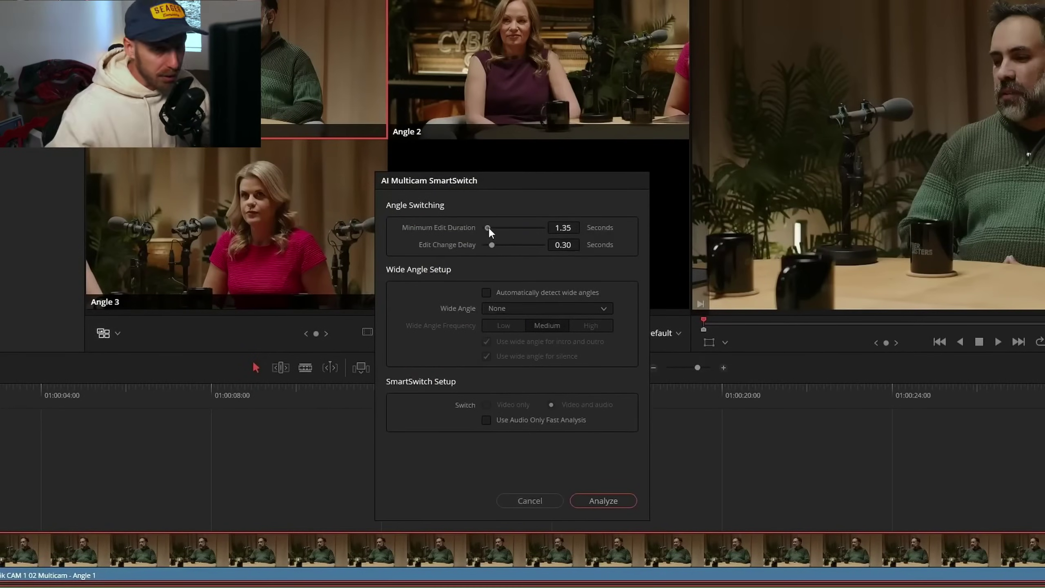
{"action": "left_click_drag", "start_coordinate": [489, 227], "coordinate": [492, 229]}
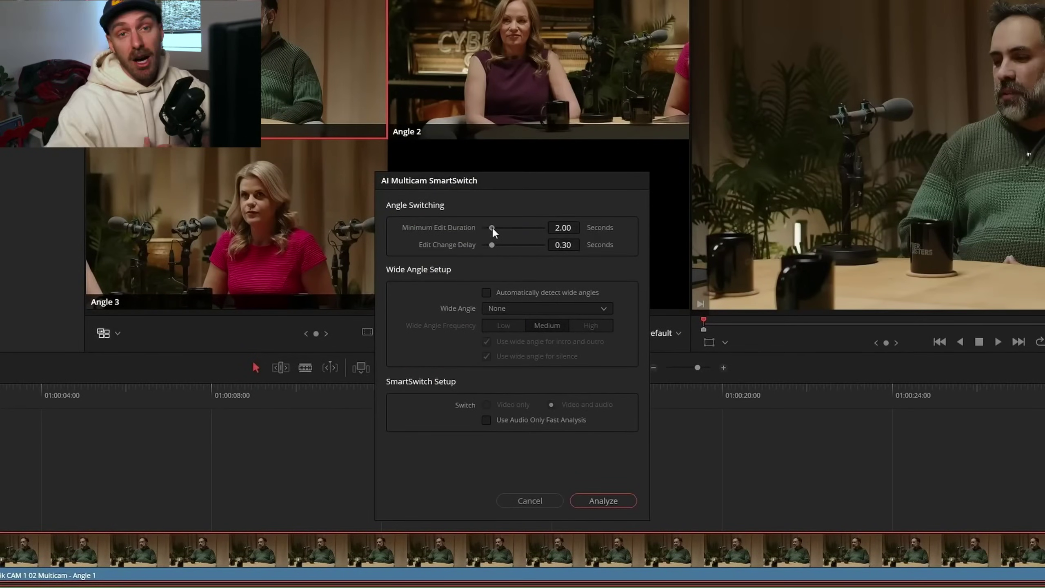
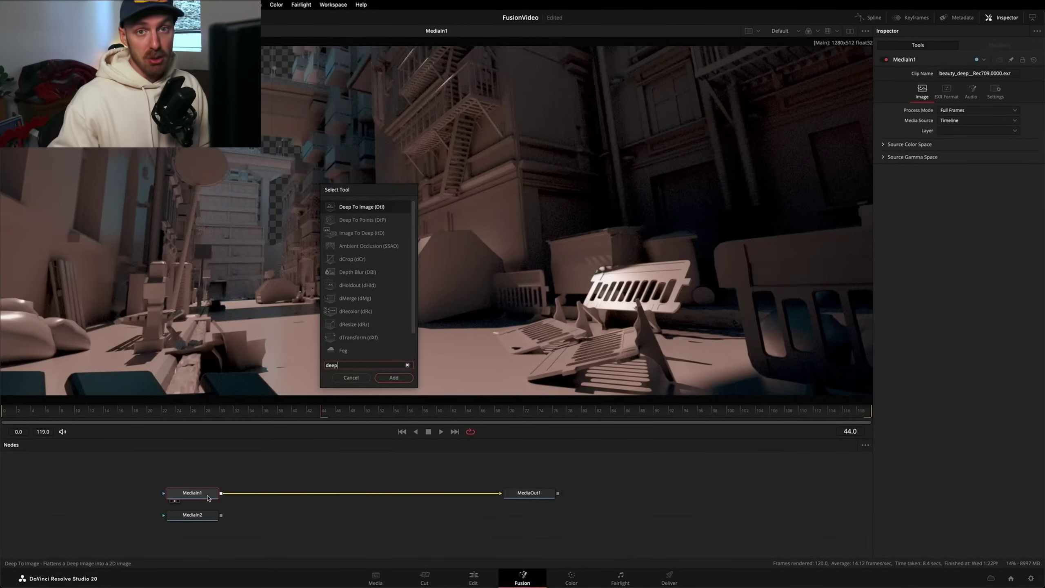
Add a Deep To Points node after MediaIn1 and orbit around the street scene's point cloud.
{"action": "key", "text": "Down"}
{"action": "key", "text": "Return"}
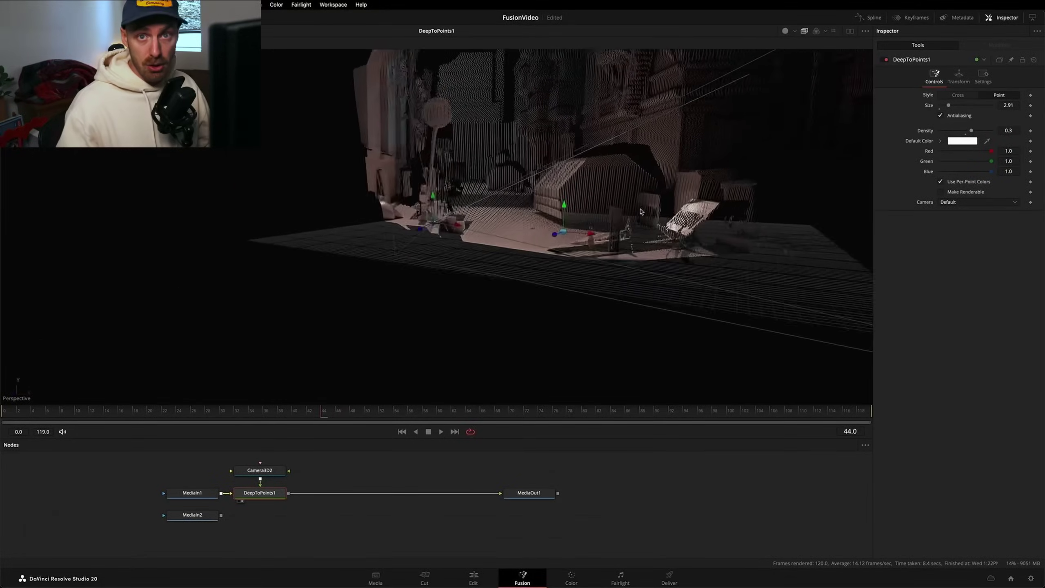
{"action": "left_click_drag", "start_coordinate": [640, 211], "coordinate": [706, 270]}
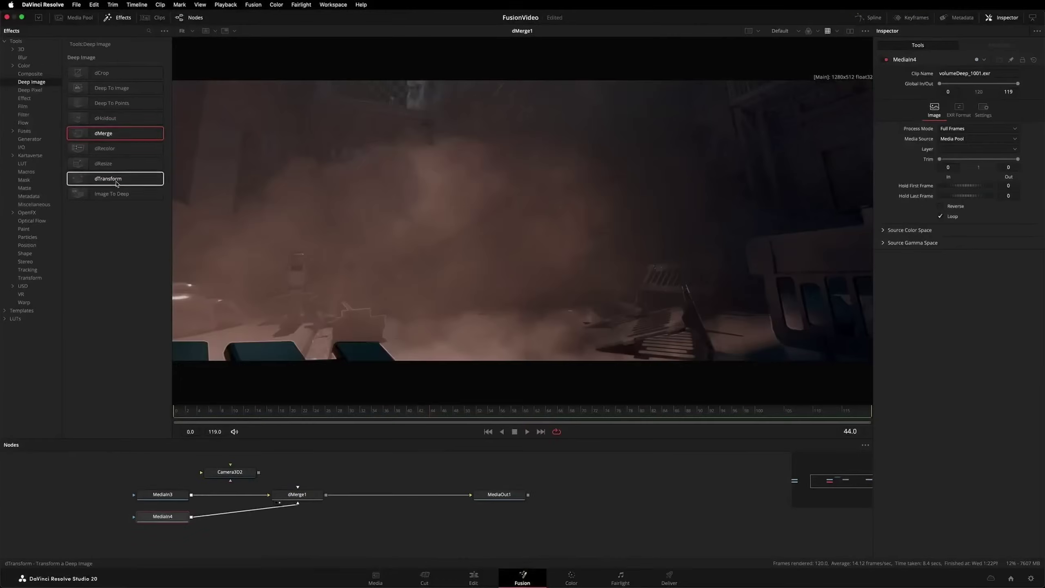
Insert a dTransform node on the deep branch feeding dMerge1 and adjust dTransform1's Translate Z for the floating man.
{"action": "left_click_drag", "start_coordinate": [107, 178], "coordinate": [240, 521]}
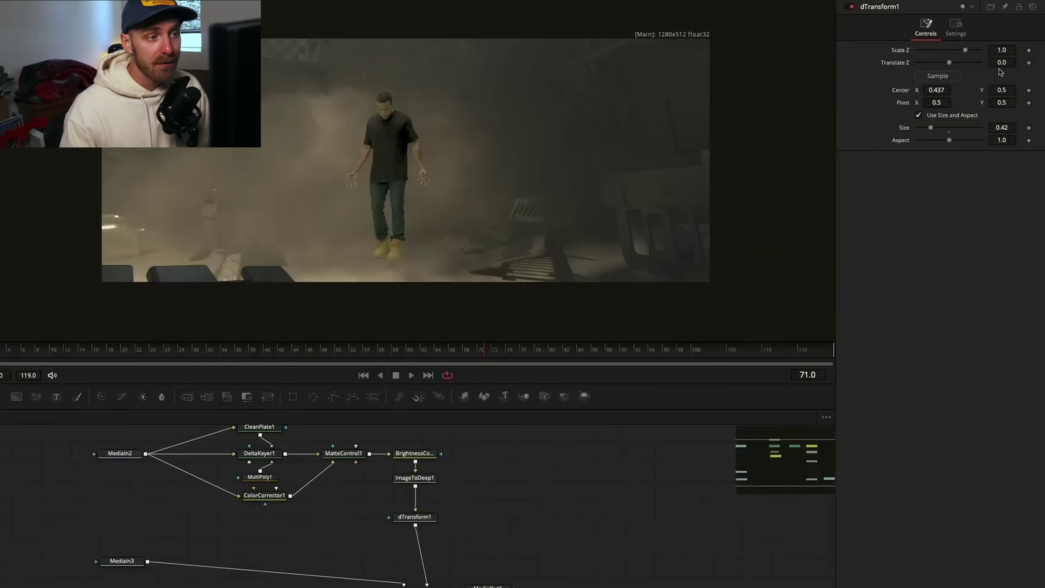
{"action": "left_click_drag", "start_coordinate": [951, 62], "coordinate": [954, 62]}
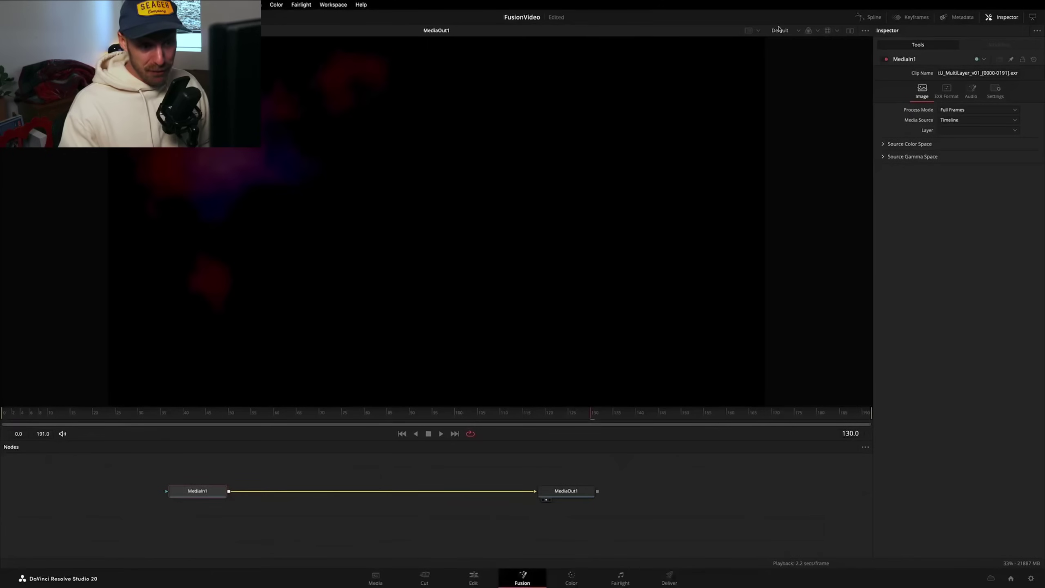
Examine the Text-Flare and Text layers of the multilayer EXR in the MediaOut1 viewer.
{"action": "left_click", "coordinate": [779, 30]}
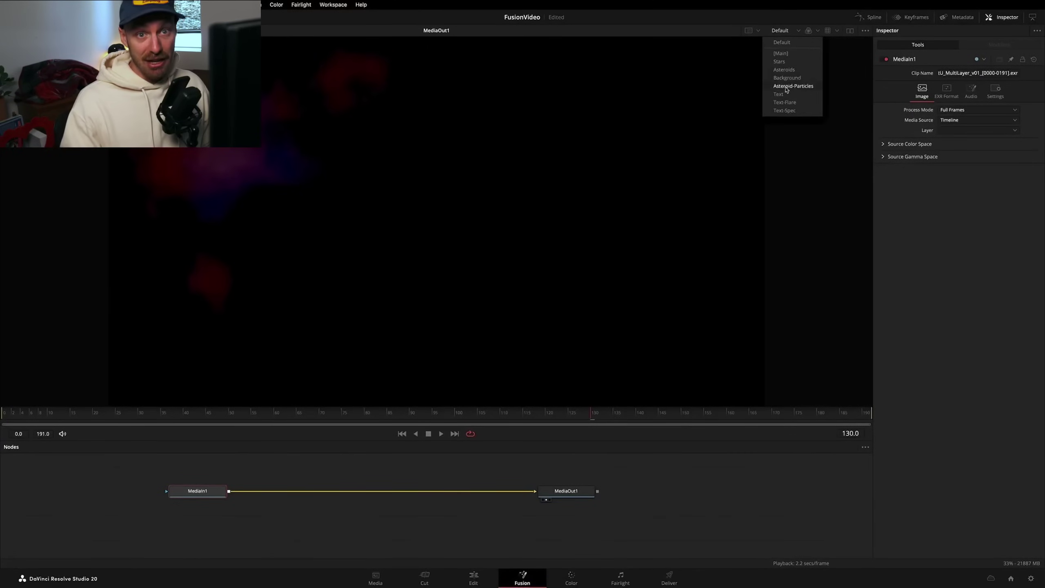
{"action": "left_click", "coordinate": [785, 103]}
{"action": "left_click", "coordinate": [780, 30]}
{"action": "left_click", "coordinate": [786, 94]}
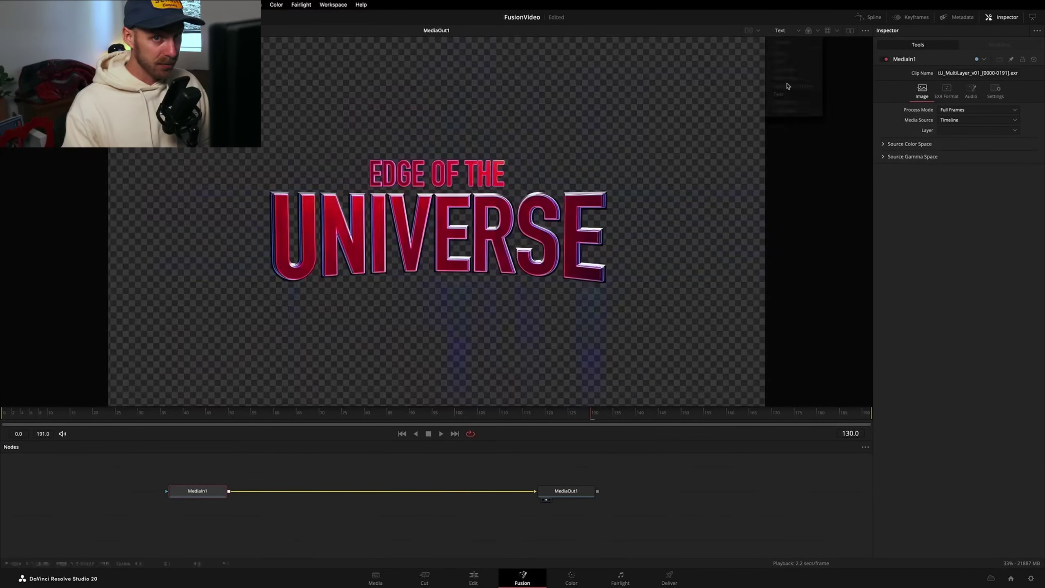
Switch the viewed layer to Asteroids and raise ColorGain1's gain.
{"action": "left_click", "coordinate": [782, 32]}
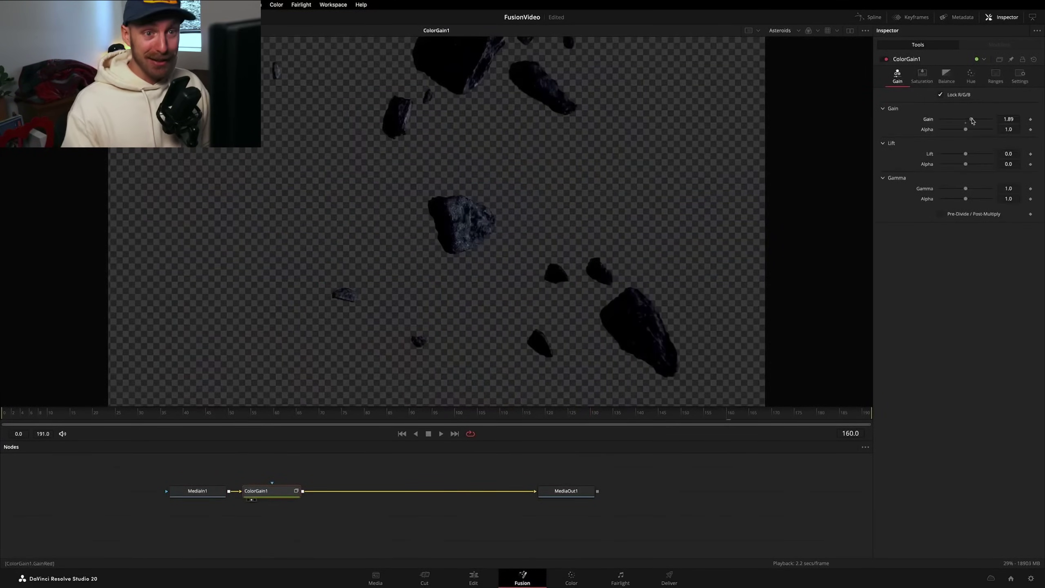
{"action": "left_click_drag", "start_coordinate": [972, 120], "coordinate": [981, 120]}
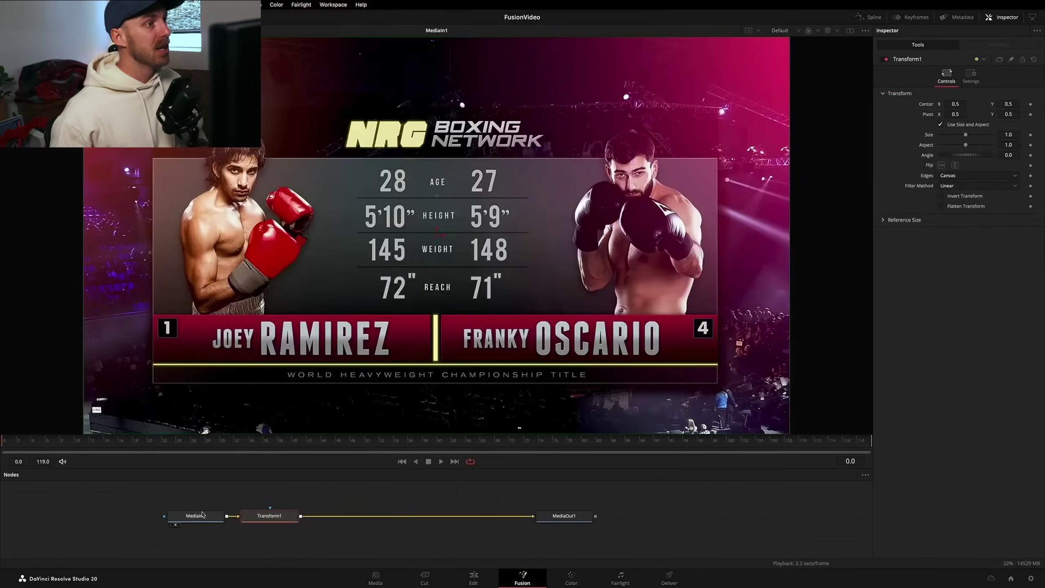
Set Transform1's Process Layers option to Custom for the boxing graphic.
{"action": "left_click", "coordinate": [969, 77]}
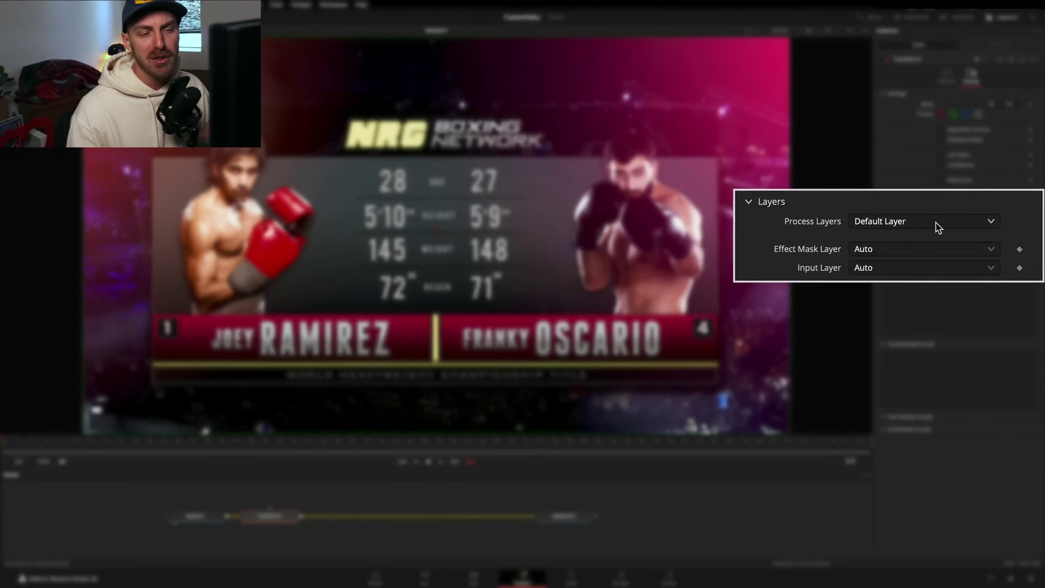
{"action": "left_click", "coordinate": [983, 230]}
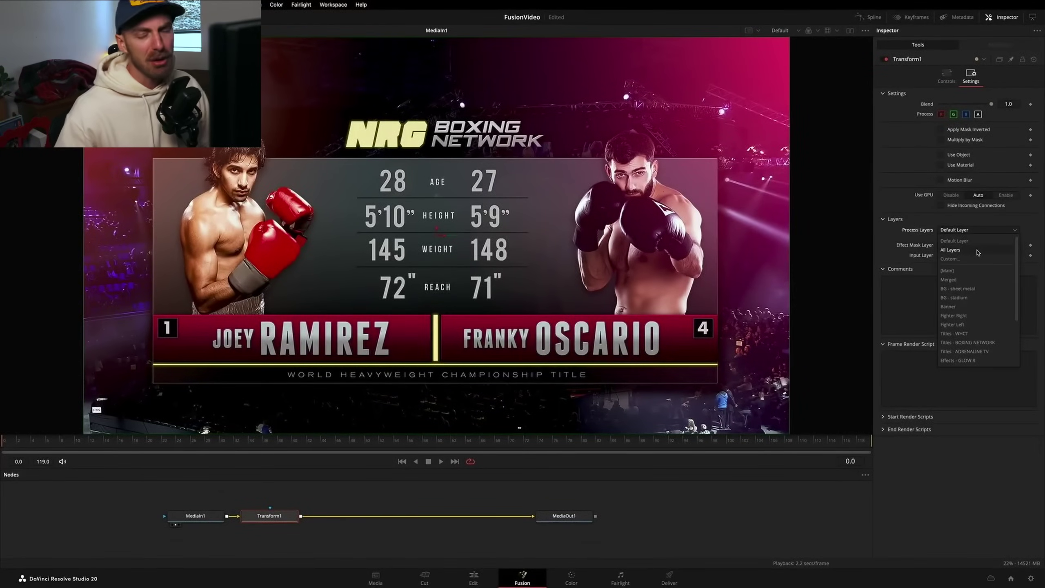
{"action": "left_click", "coordinate": [958, 259]}
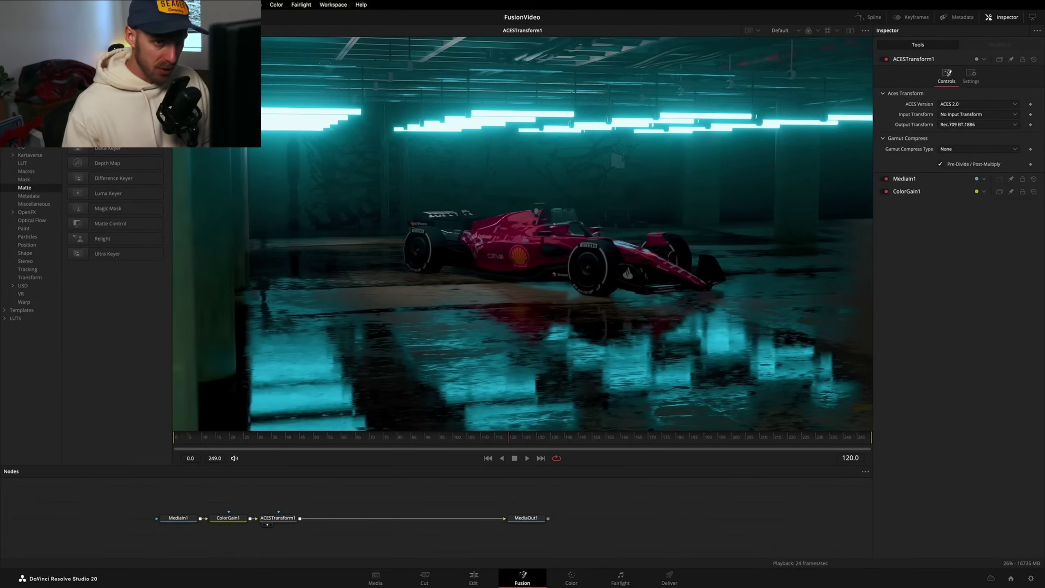
Insert a Cryptomatte node between ACESTransform1 and MediaOut1 and set its View Layer to ViewLayer.CryptoObject.
{"action": "left_click_drag", "start_coordinate": [269, 399], "coordinate": [352, 519]}
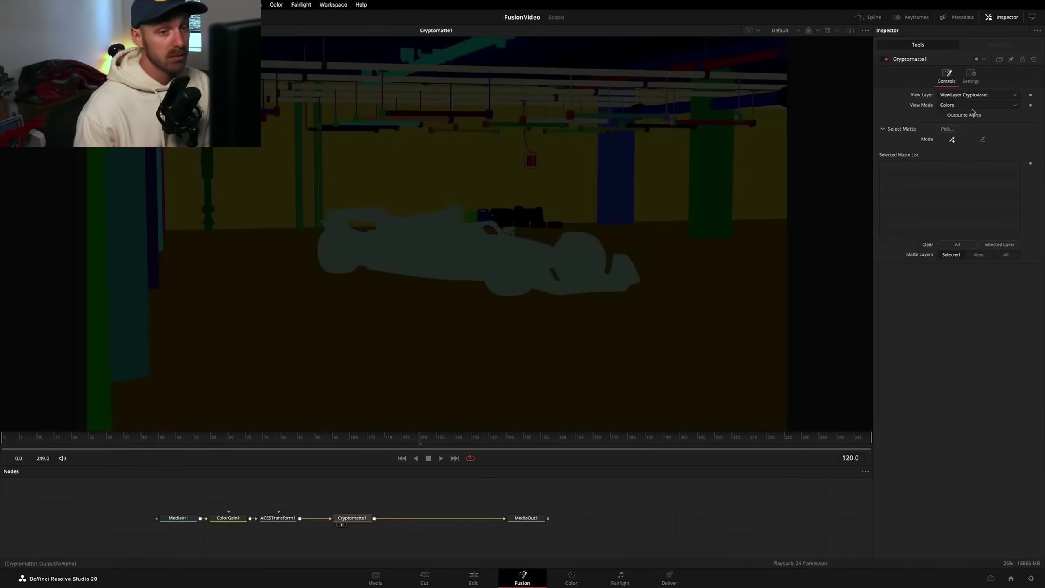
{"action": "left_click", "coordinate": [985, 94]}
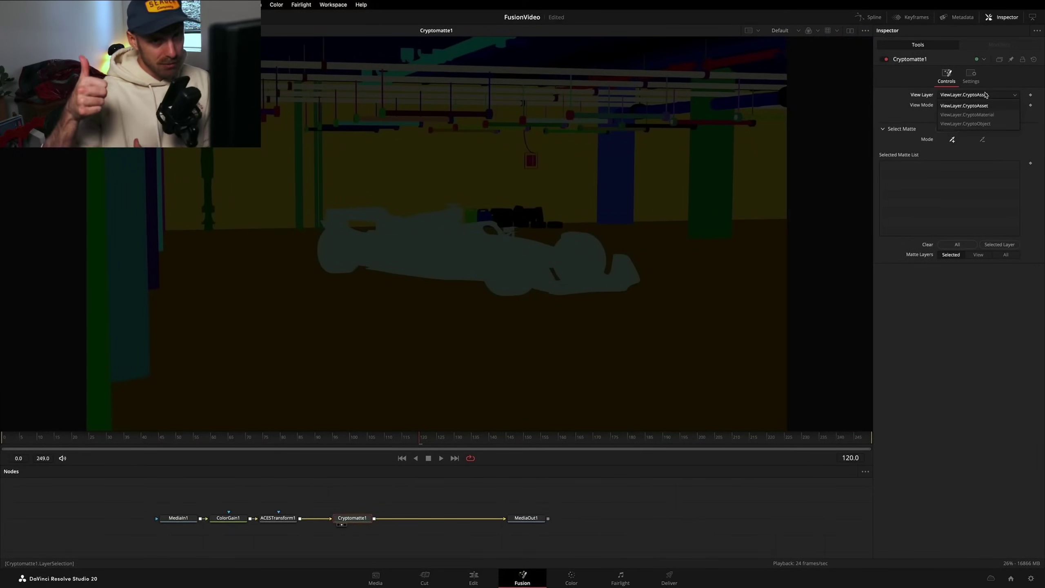
{"action": "left_click", "coordinate": [997, 126]}
Pick the race car's tyres, front wheel and bodywork as Cryptomatte mattes and adjust the saturation in ColorCorrector1.
{"action": "left_click", "coordinate": [524, 259]}
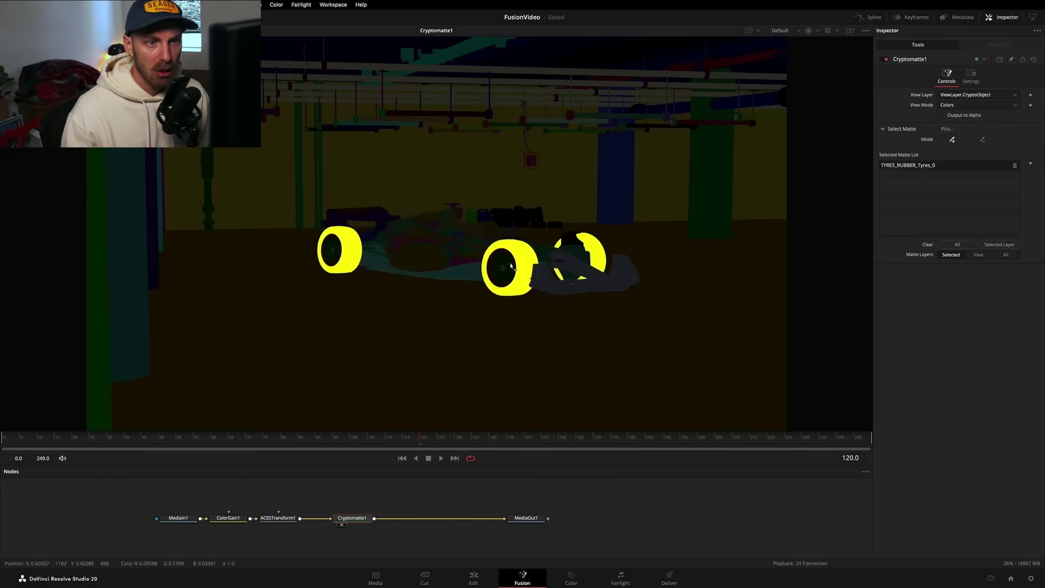
{"action": "left_click", "coordinate": [502, 267]}
{"action": "left_click", "coordinate": [409, 242]}
{"action": "left_click", "coordinate": [416, 247]}
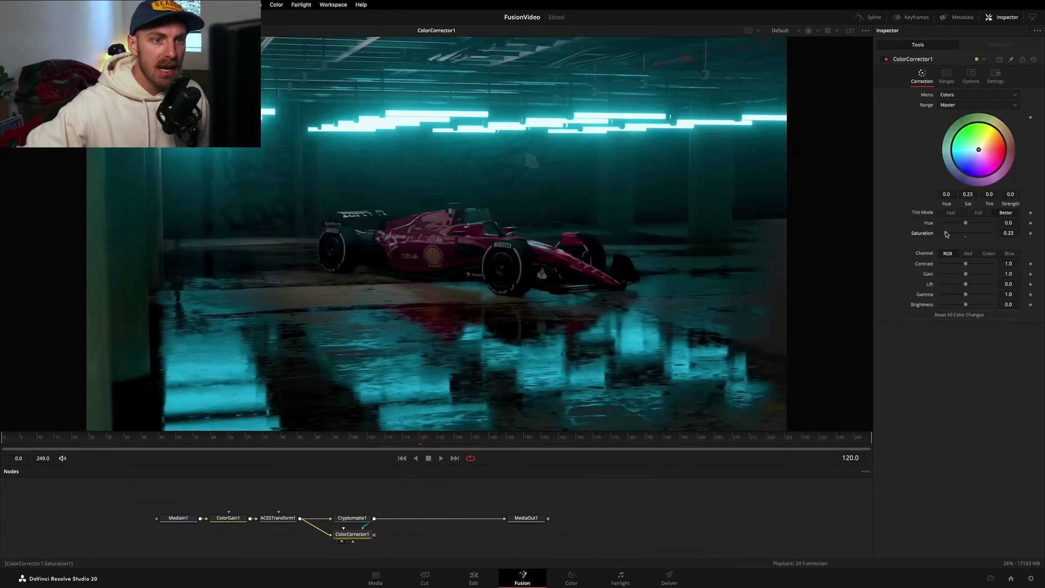
{"action": "mouse_move", "coordinate": [971, 234]}
{"action": "left_mouse_down"}
{"action": "mouse_move", "coordinate": [984, 234]}
{"action": "mouse_move", "coordinate": [960, 233]}
{"action": "left_mouse_up"}
Add a Dome Light fed by ColorCorrector1, connect it to Merge3D1 and view the sphere lit by the street panorama.
{"action": "key", "text": "space"}
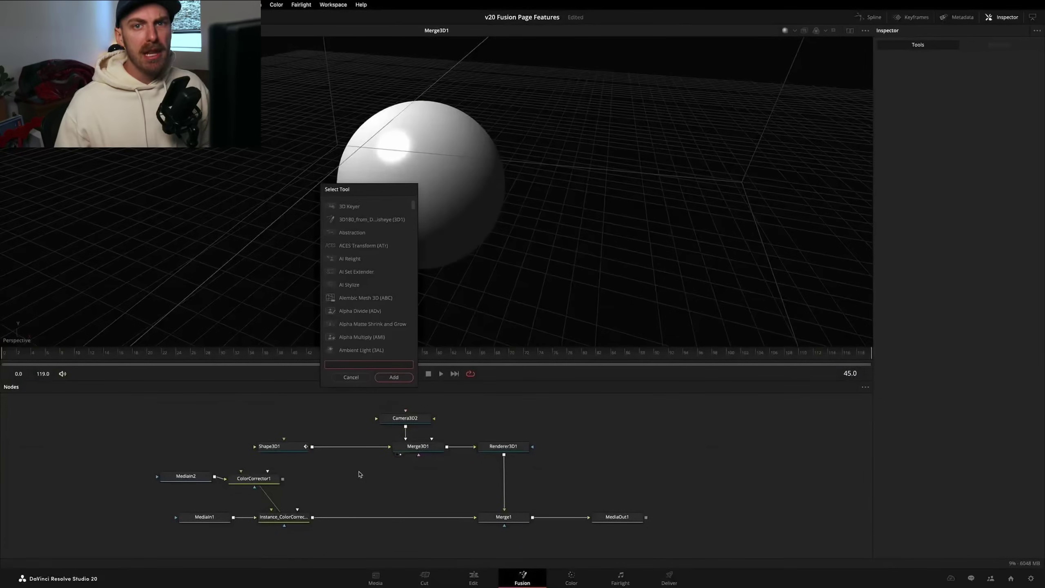
{"action": "type", "text": "dome"}
{"action": "key", "text": "Return"}
{"action": "left_click", "coordinate": [253, 478]}
{"action": "key", "text": "1"}
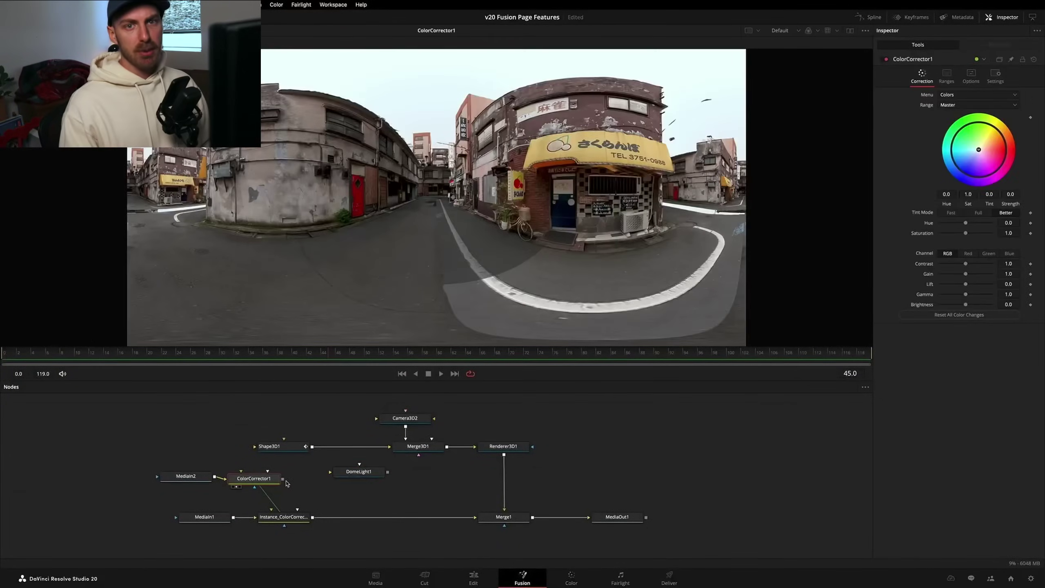
{"action": "left_click_drag", "start_coordinate": [283, 479], "coordinate": [417, 448]}
{"action": "left_click", "coordinate": [429, 447]}
{"action": "key", "text": "1"}
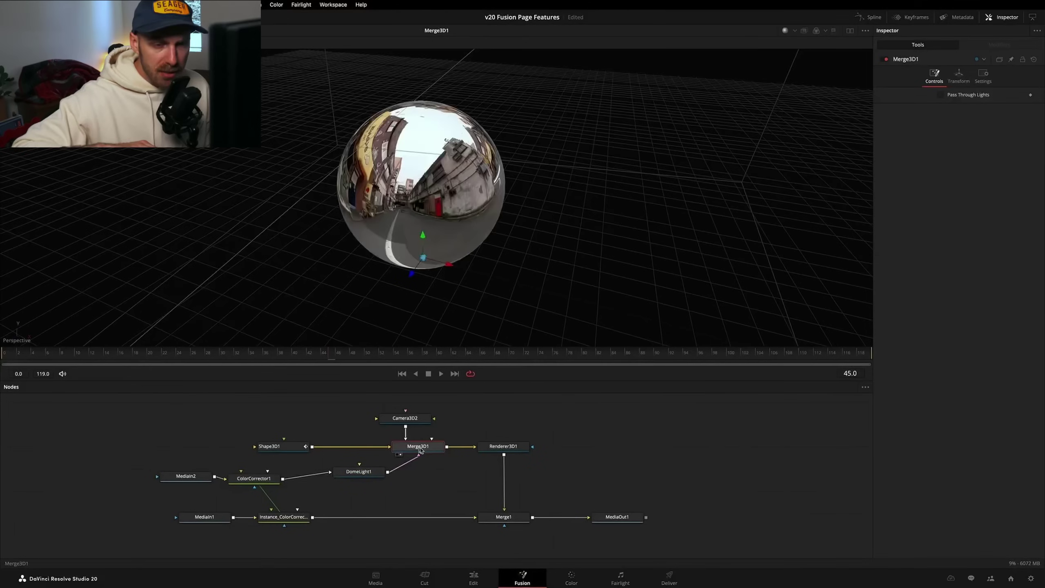
View the Merge1 composite and increase a parameter of the Shape3D1 sphere.
{"action": "left_click", "coordinate": [503, 517]}
{"action": "key", "text": "1"}
{"action": "left_click", "coordinate": [270, 446]}
{"action": "mouse_move", "coordinate": [967, 104]}
{"action": "left_mouse_down"}
{"action": "mouse_move", "coordinate": [945, 105]}
{"action": "mouse_move", "coordinate": [988, 103]}
{"action": "left_mouse_up"}
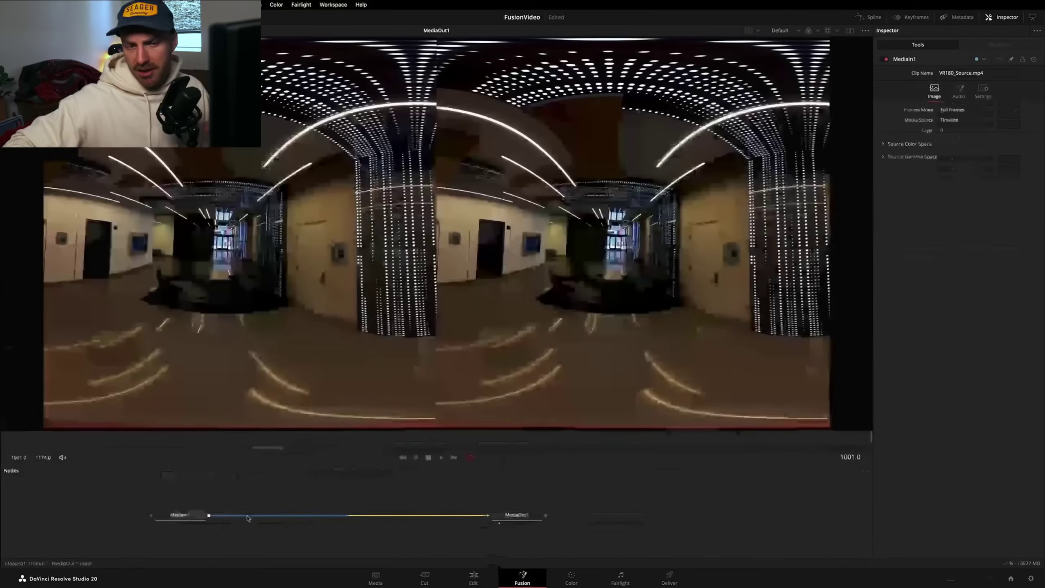
Insert a Splitter node after the VR180 MediaIn1 clip and track the footage forward in SphericalStabilizer1.
{"action": "key", "text": "shift+space"}
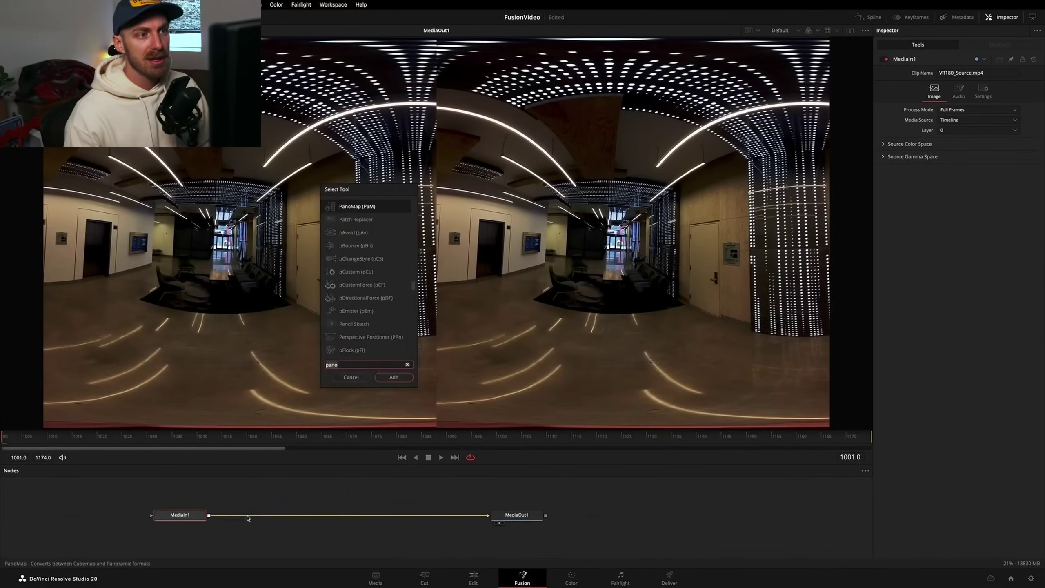
{"action": "type", "text": "split"}
{"action": "key", "text": "Return"}
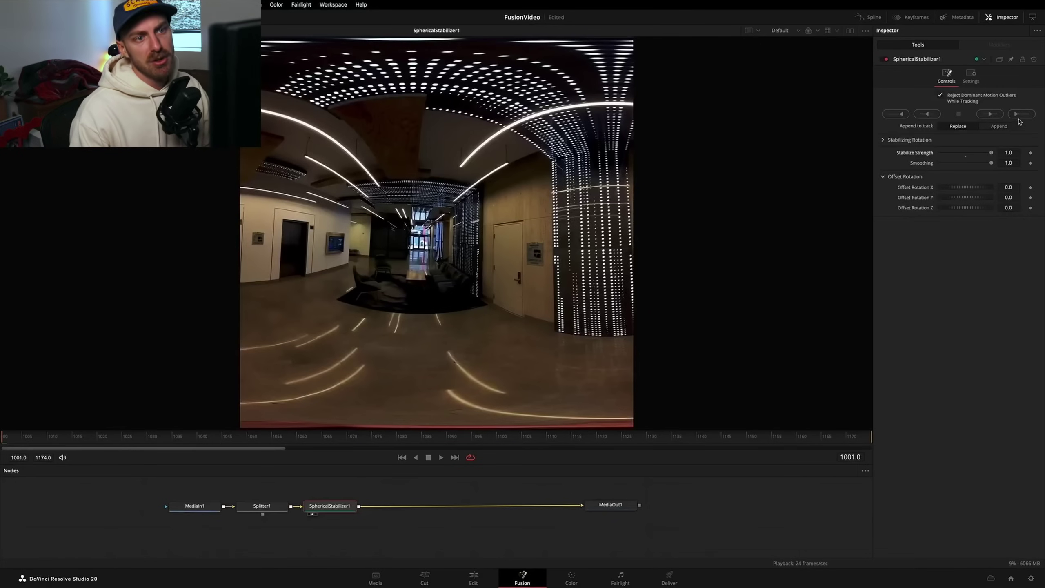
{"action": "left_click", "coordinate": [1019, 115]}
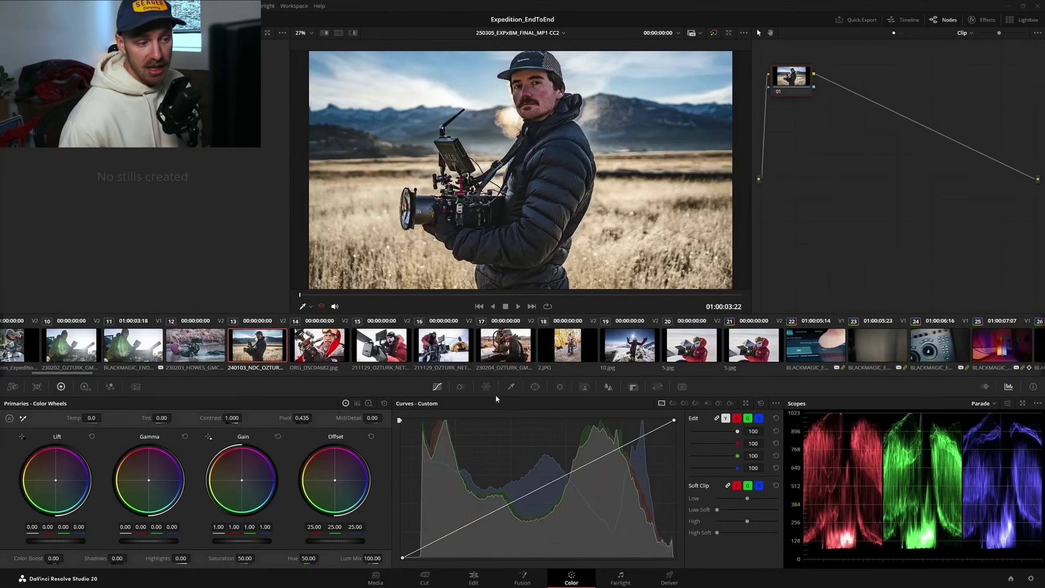
Open the Color Warper's Chroma Warp for the camera operator clip and warp the blue background colour directly on the image.
{"action": "left_click", "coordinate": [486, 387]}
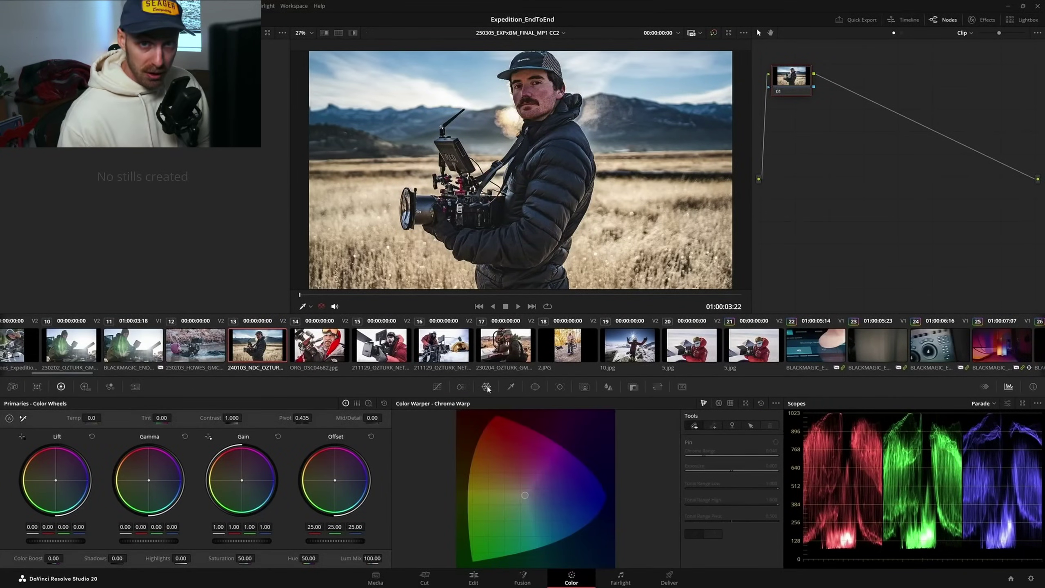
{"action": "left_click_drag", "start_coordinate": [646, 122], "coordinate": [657, 77]}
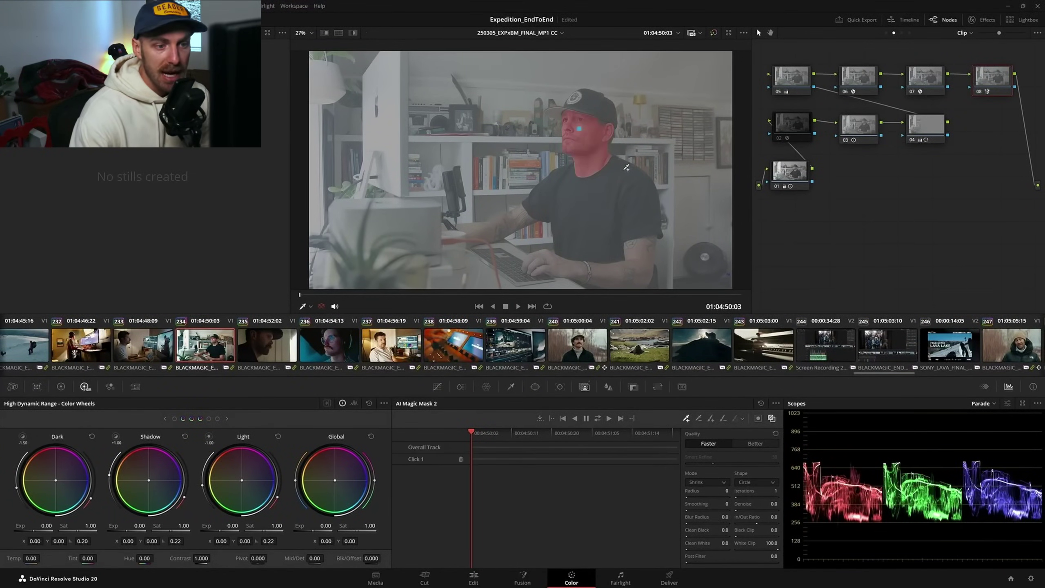
Add the seated man's forearm to the AI Magic Mask 2 selection on node 08.
{"action": "left_click", "coordinate": [641, 256]}
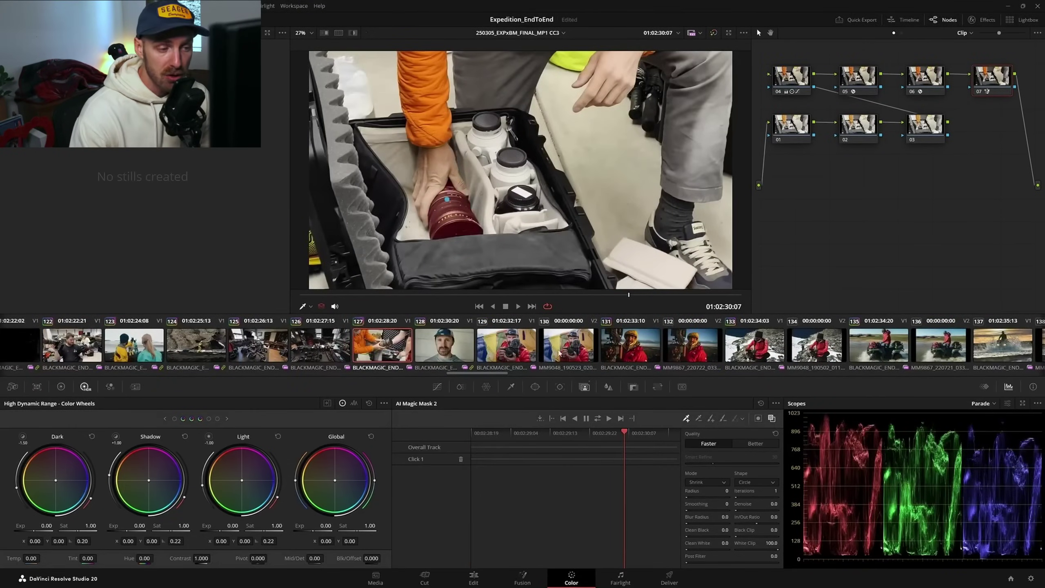
Track the red lens's Magic Mask in both directions on node 07 and play the clip from its start.
{"action": "left_click", "coordinate": [597, 418]}
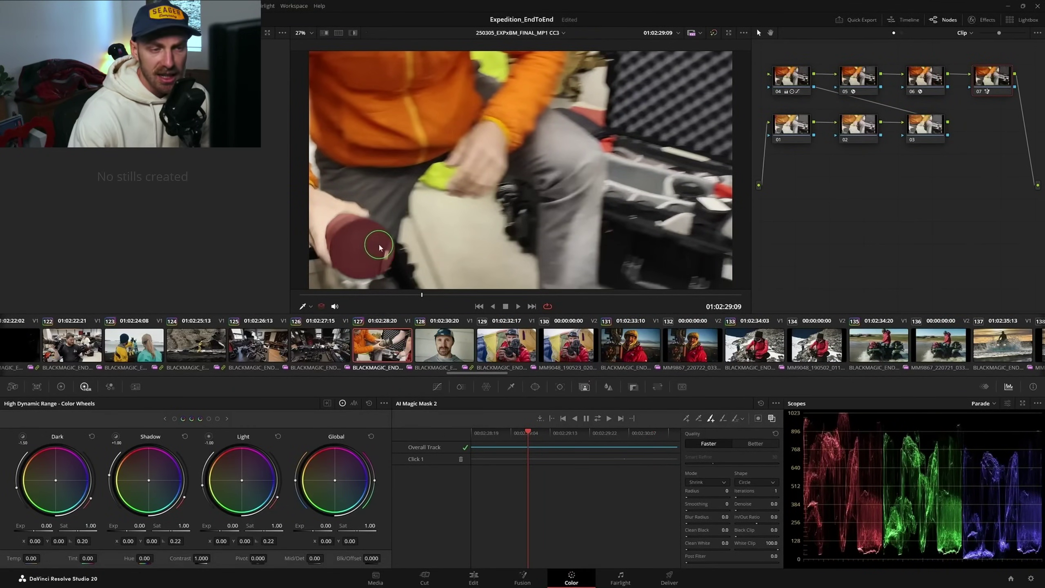
{"action": "left_click", "coordinate": [301, 295]}
{"action": "left_click", "coordinate": [518, 306]}
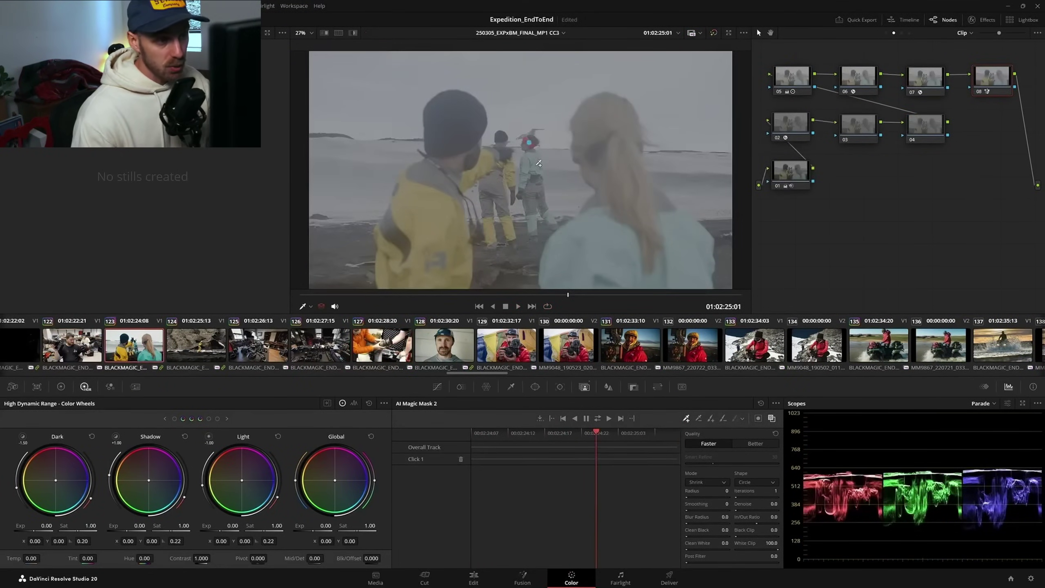
Add the distant person's torso and leg to the Magic Mask selection on clip 123 and track the mask.
{"action": "left_click", "coordinate": [535, 166]}
{"action": "left_click", "coordinate": [528, 189]}
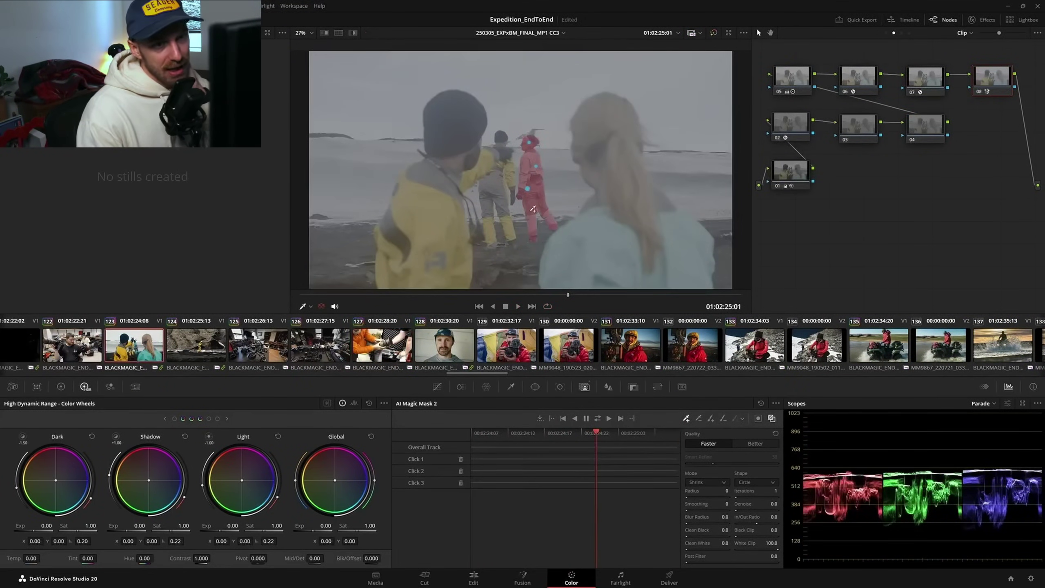
{"action": "key", "text": "ctrl+t"}
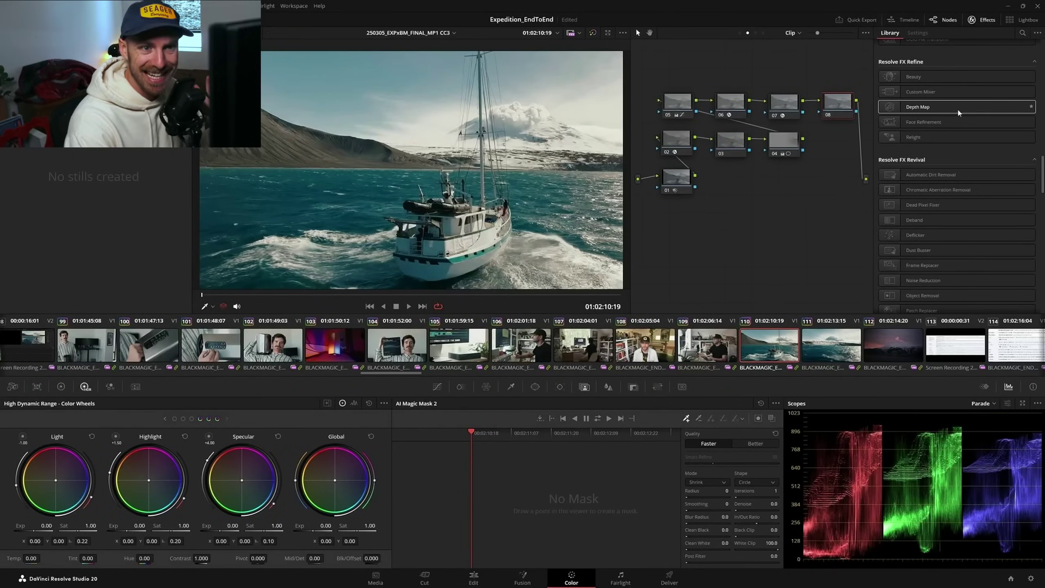
Apply the Depth Map effect to node 08 of the boat clip and lower its Near Limit.
{"action": "left_click_drag", "start_coordinate": [956, 108], "coordinate": [839, 101]}
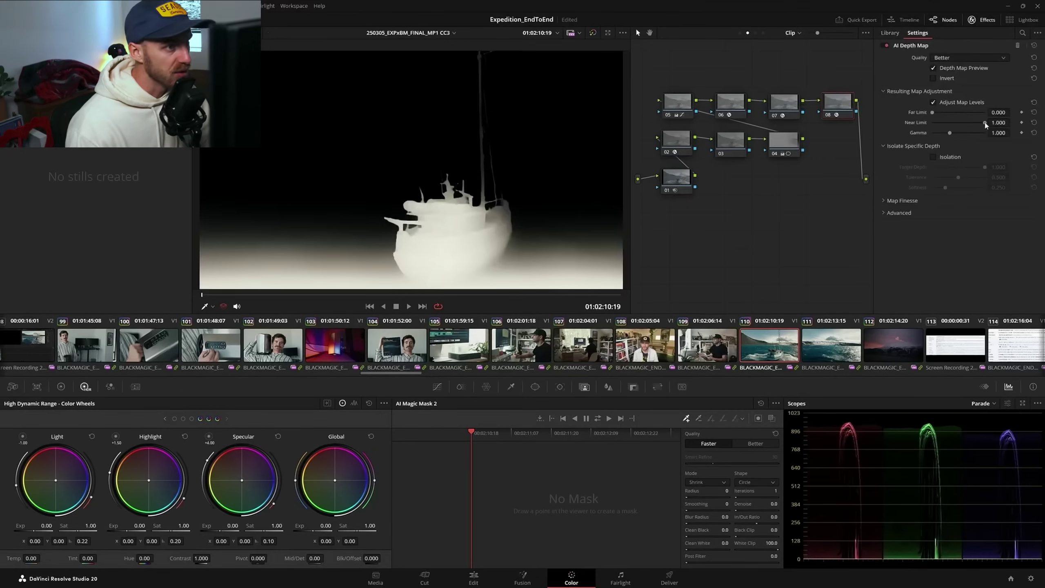
{"action": "left_click_drag", "start_coordinate": [975, 124], "coordinate": [970, 124]}
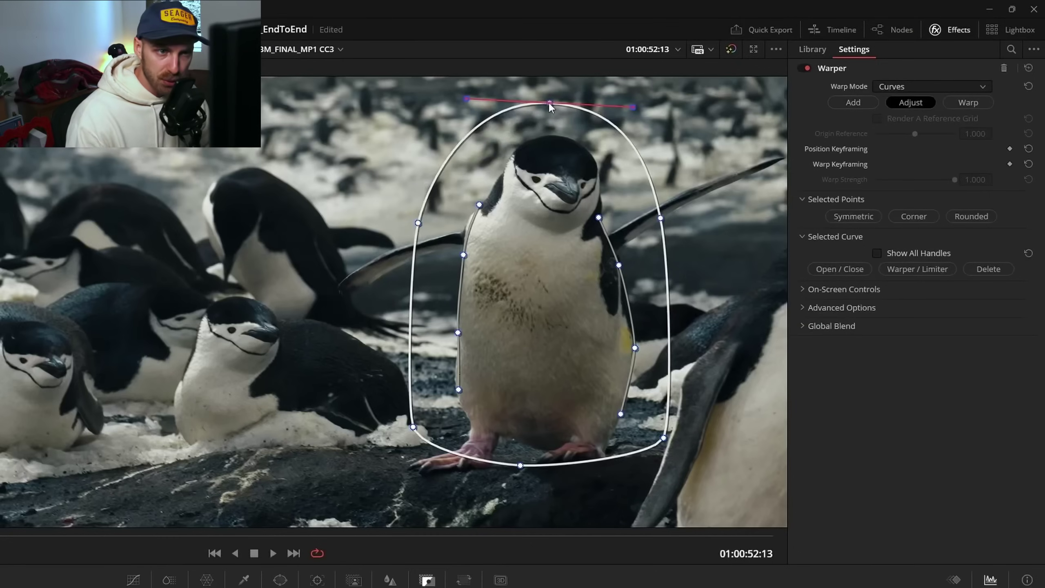
Turn the Warper curve around the penguin into a limiter and warp the curves along both body sides inward to slim it.
{"action": "left_click", "coordinate": [893, 270]}
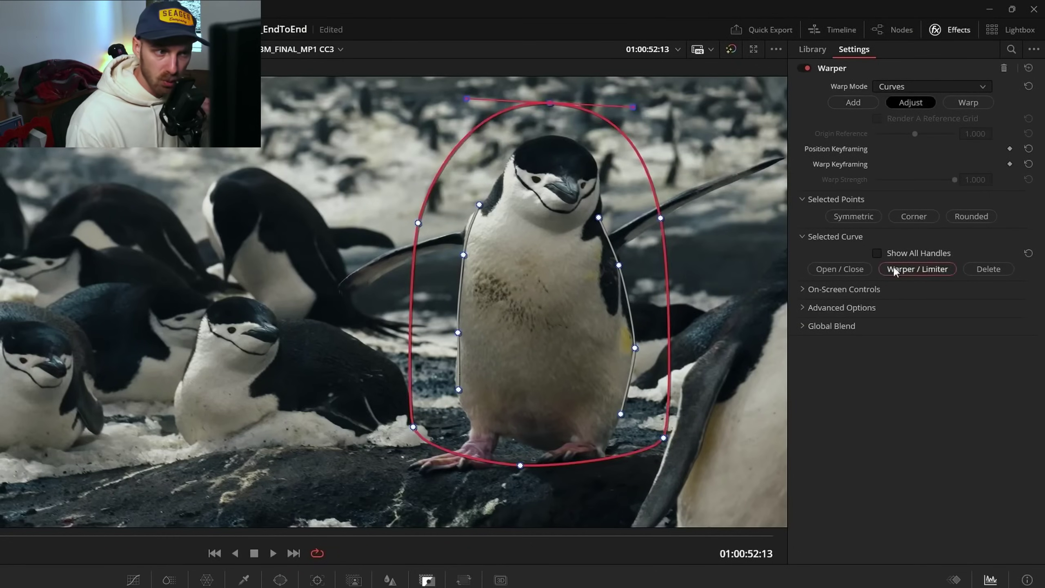
{"action": "left_click", "coordinate": [968, 102]}
{"action": "left_click_drag", "start_coordinate": [459, 390], "coordinate": [468, 395]}
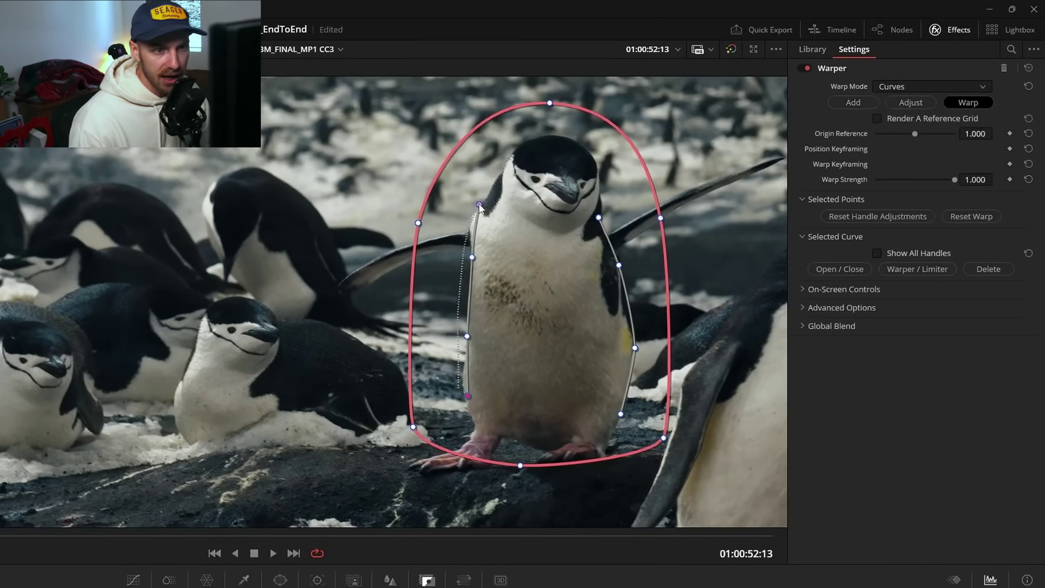
{"action": "left_click_drag", "start_coordinate": [634, 348], "coordinate": [616, 342]}
{"action": "left_click_drag", "start_coordinate": [619, 265], "coordinate": [610, 267]}
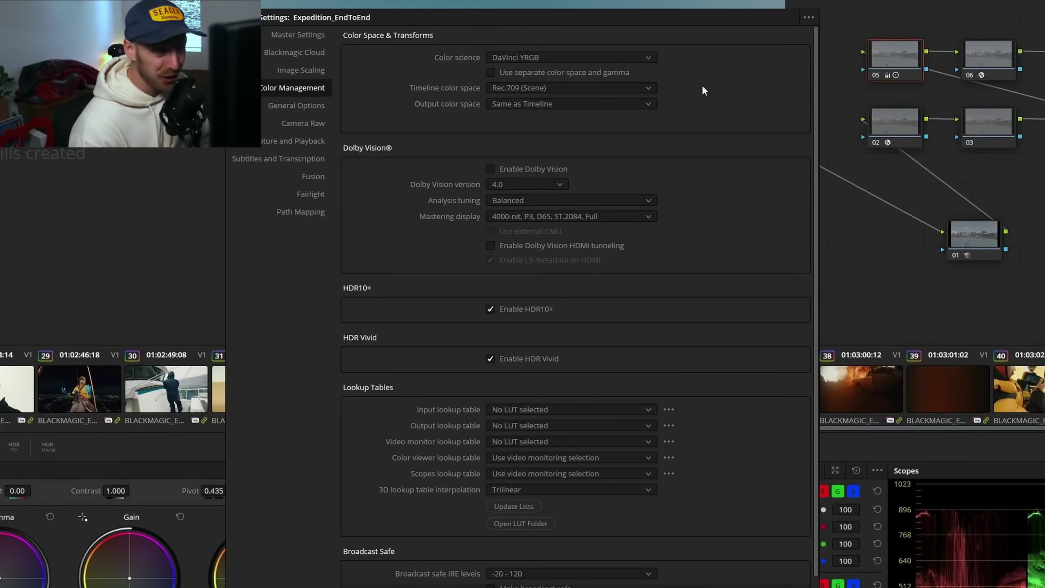
Review the Color science options in the project's color management settings and choose DaVinci YRGB.
{"action": "left_click", "coordinate": [647, 57]}
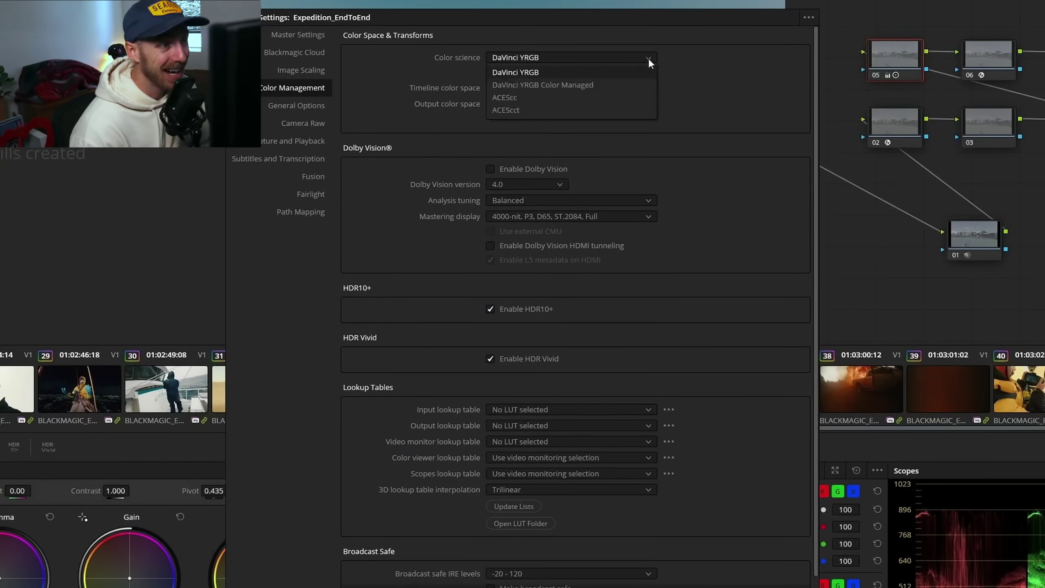
{"action": "left_click", "coordinate": [606, 96]}
{"action": "left_click", "coordinate": [608, 72]}
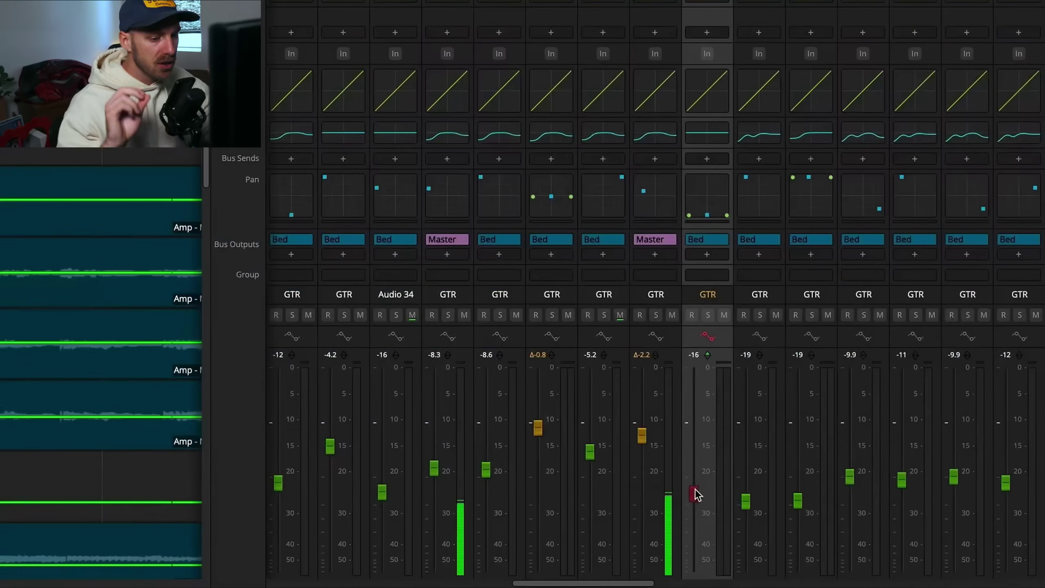
Ride the automation fader of GTR track A40, sweep across tracks A37 to A39, and raise the A39 fader.
{"action": "left_click_drag", "start_coordinate": [695, 489], "coordinate": [547, 481]}
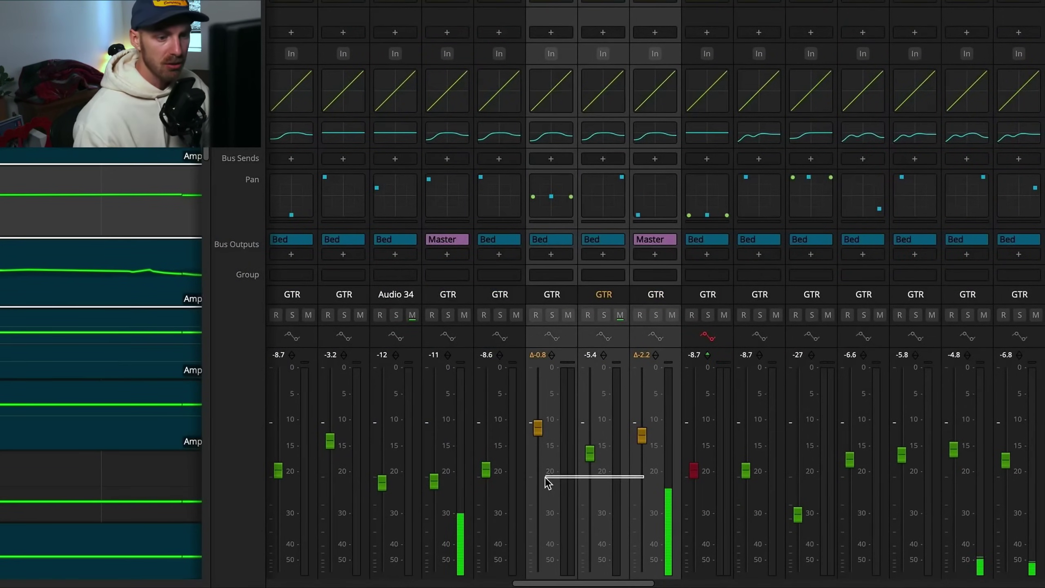
{"action": "left_click_drag", "start_coordinate": [642, 435], "coordinate": [644, 426]}
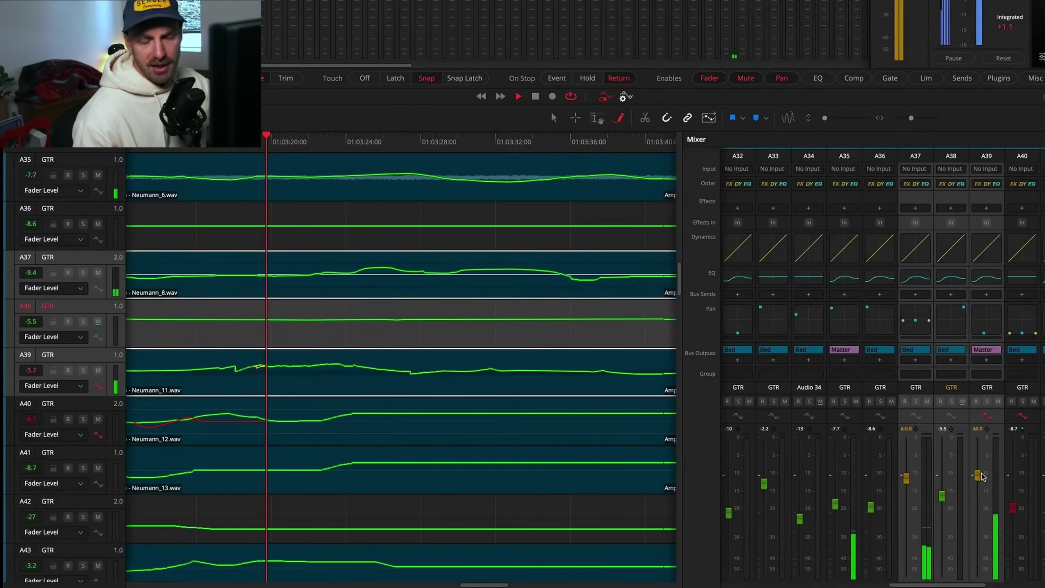
{"action": "left_click_drag", "start_coordinate": [981, 476], "coordinate": [983, 474]}
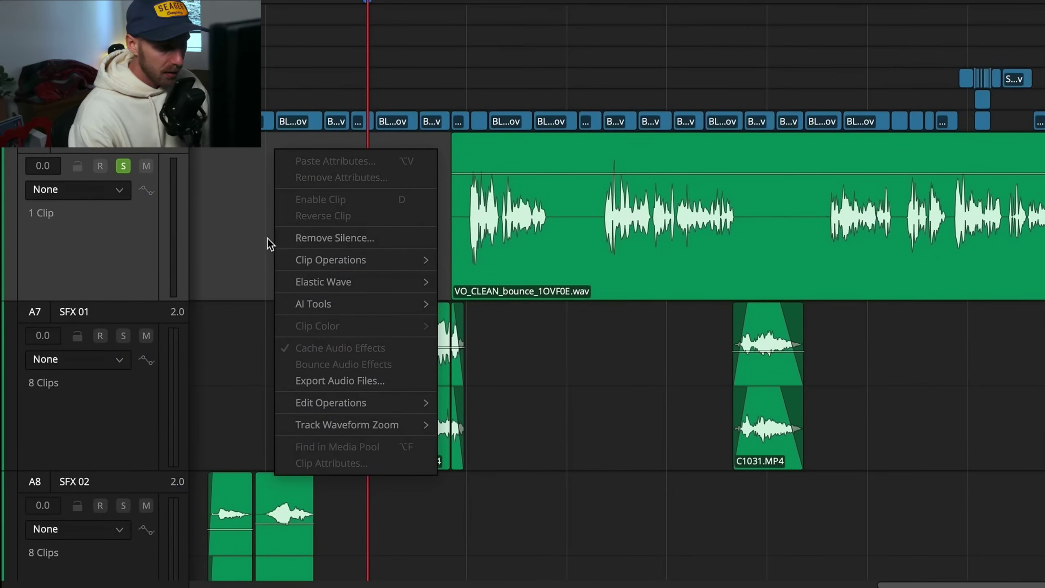
Open Remove Silence for the VO_CLEAN_bounce clip on the VO Comp track and lower the detection threshold.
{"action": "left_click", "coordinate": [268, 240]}
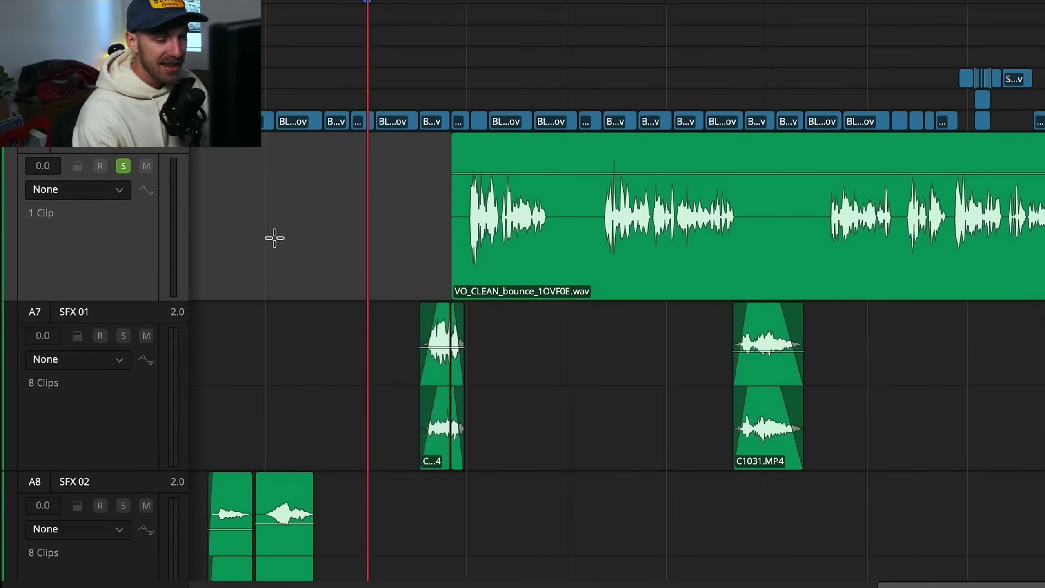
{"action": "left_click", "coordinate": [762, 199]}
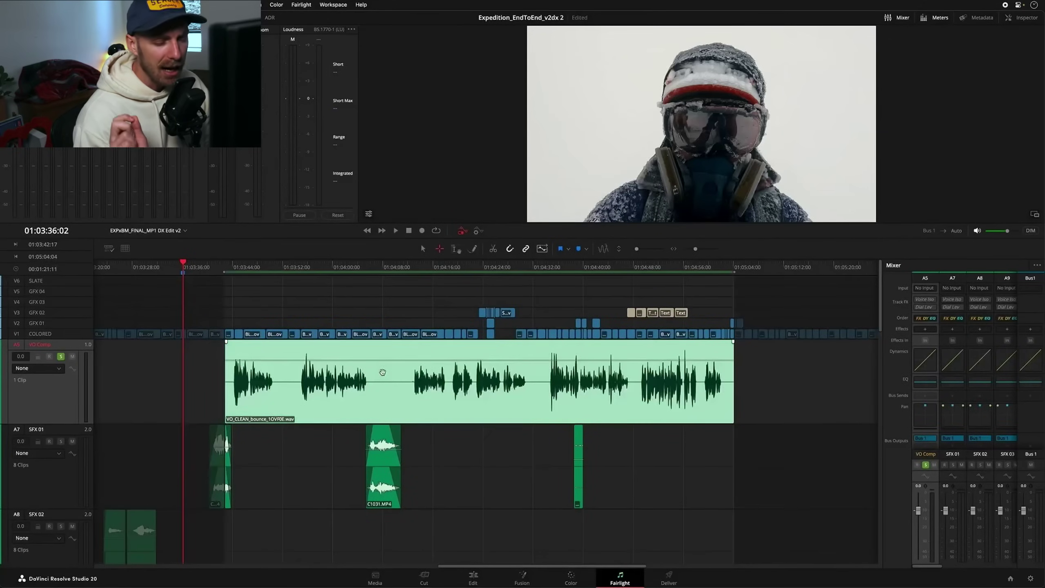
{"action": "right_click", "coordinate": [382, 372]}
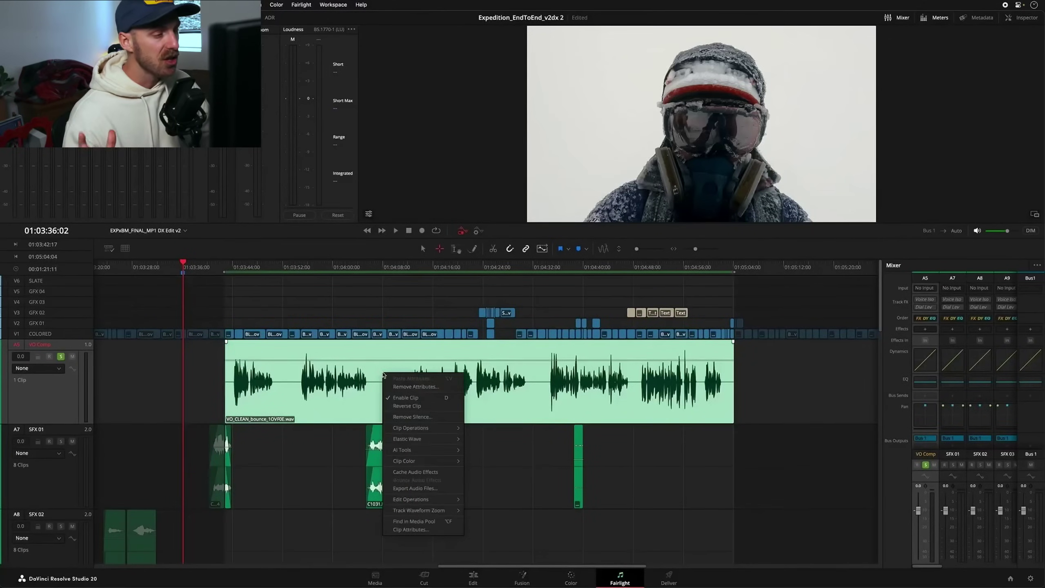
{"action": "left_click", "coordinate": [412, 417]}
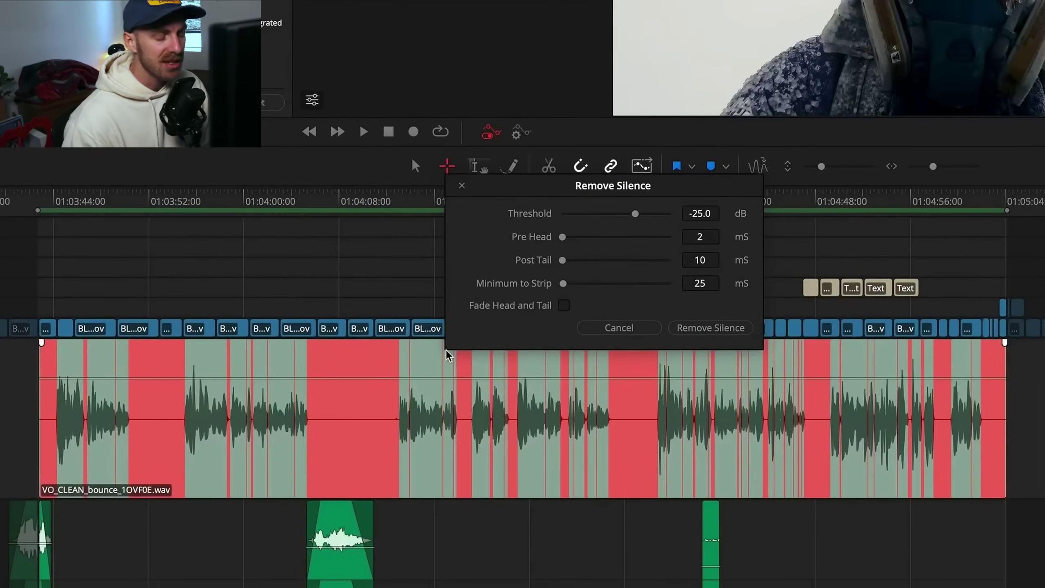
{"action": "left_click_drag", "start_coordinate": [535, 181], "coordinate": [526, 169]}
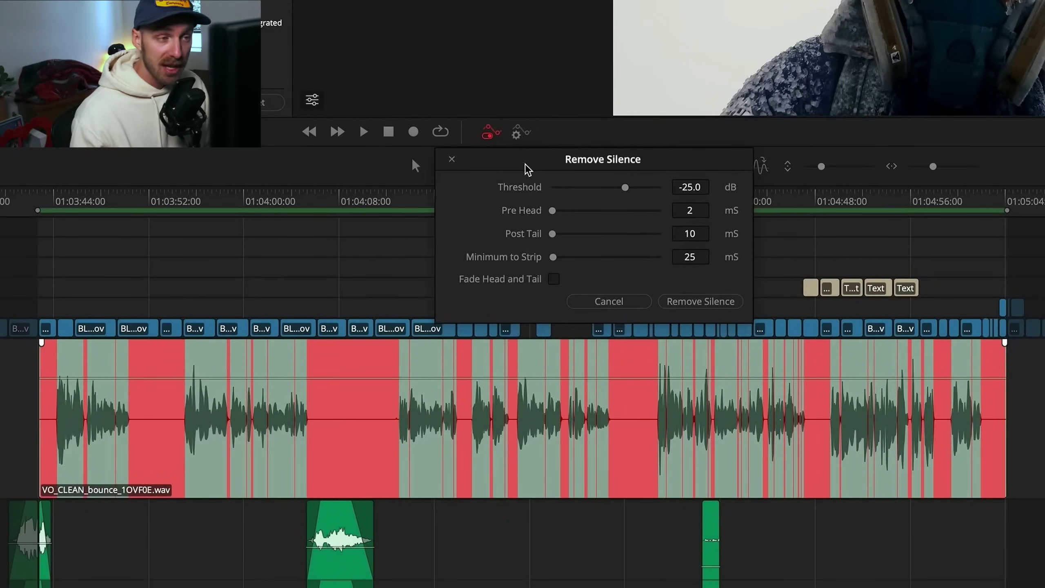
{"action": "left_click", "coordinate": [618, 187]}
{"action": "left_click_drag", "start_coordinate": [618, 189], "coordinate": [611, 187]}
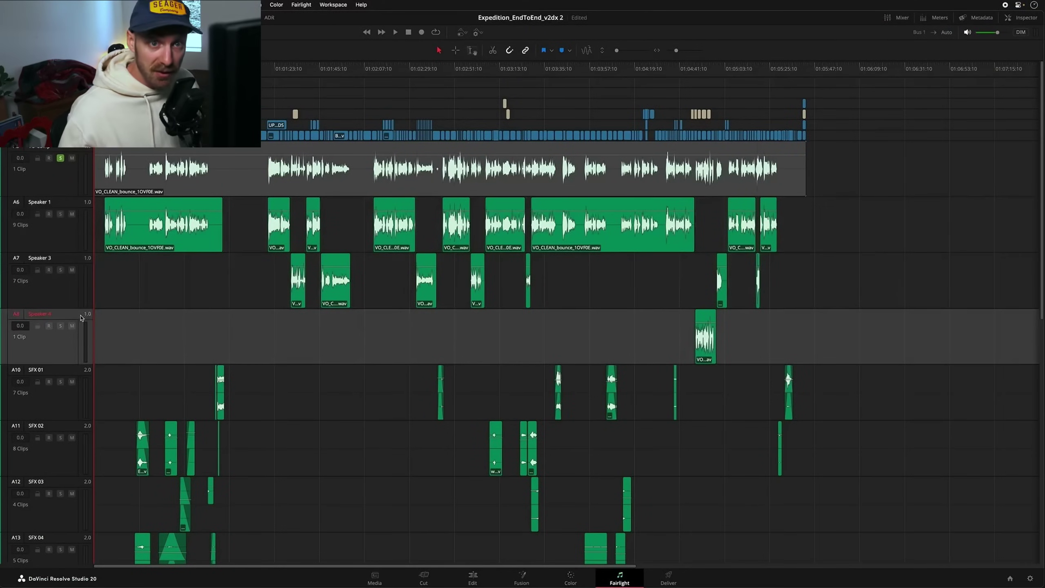
Split the VO_CLEAN_bounce clip by speaker using the AI tool Checkerboard to New Tracks.
{"action": "left_click", "coordinate": [86, 177]}
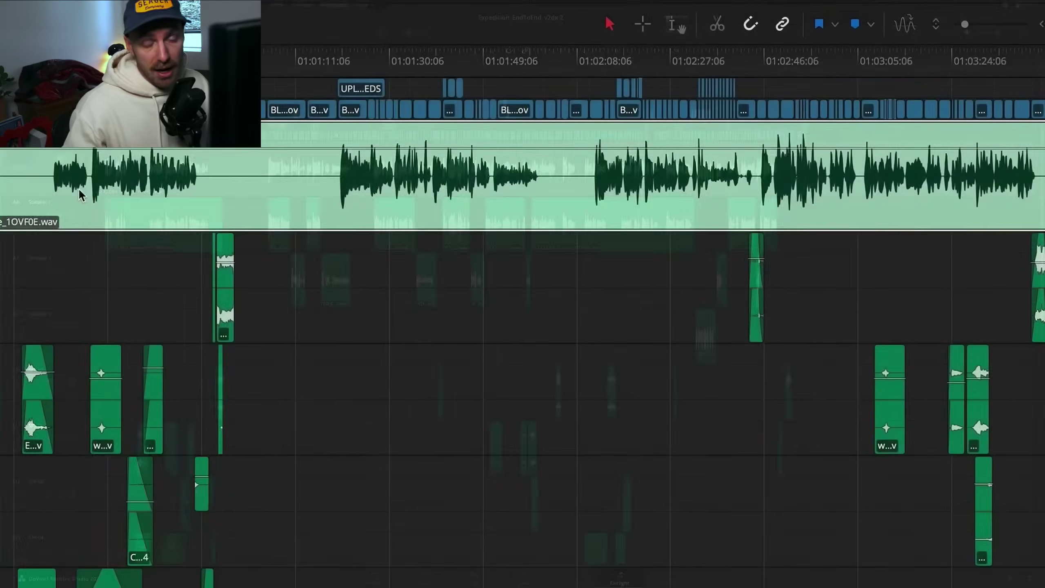
{"action": "right_click", "coordinate": [275, 127]}
{"action": "mouse_move", "coordinate": [387, 322]}
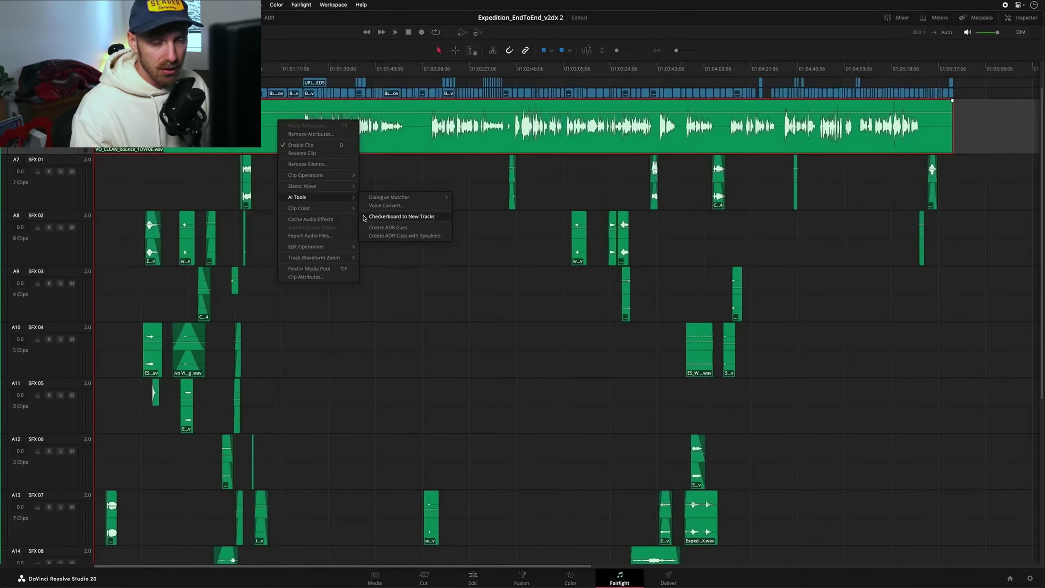
{"action": "left_click", "coordinate": [460, 357]}
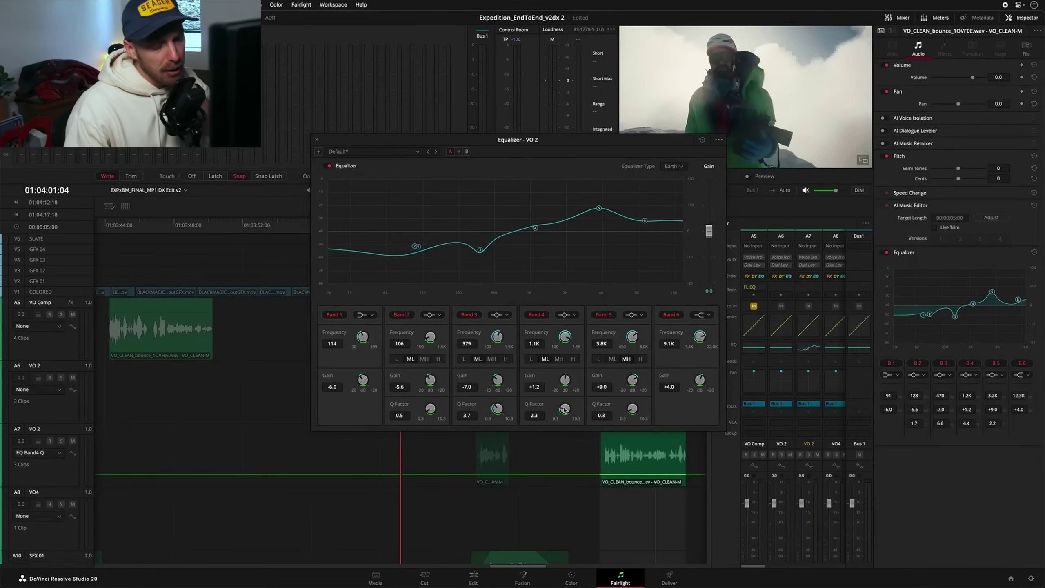
Close the VO 2 Equalizer and Chain FX windows and browse the plug-ins for the empty Chain FX in VO4's slot 5.
{"action": "left_click", "coordinate": [316, 140]}
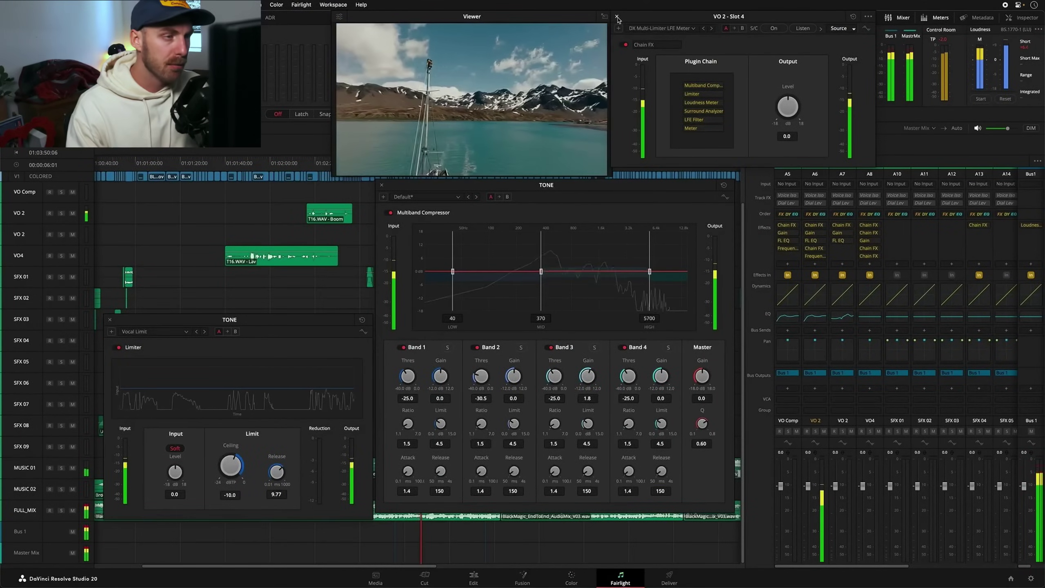
{"action": "left_click", "coordinate": [616, 17]}
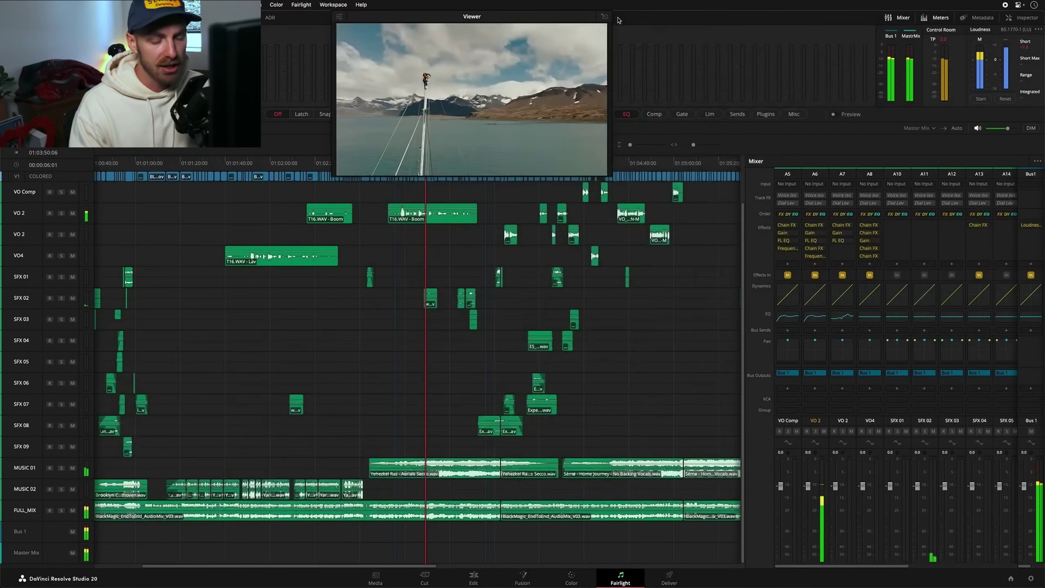
{"action": "left_click", "coordinate": [868, 255]}
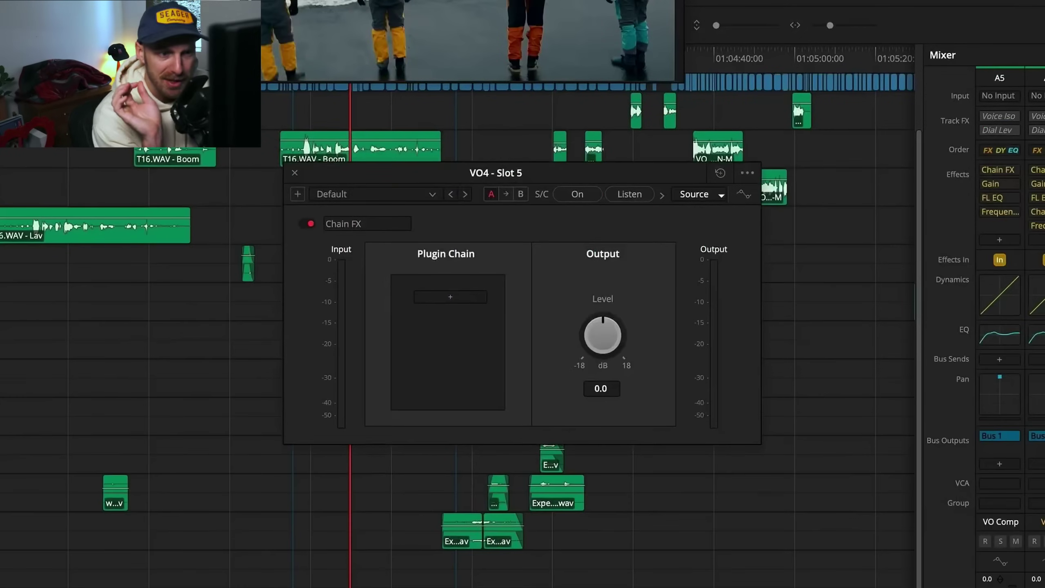
{"action": "left_click", "coordinate": [485, 296]}
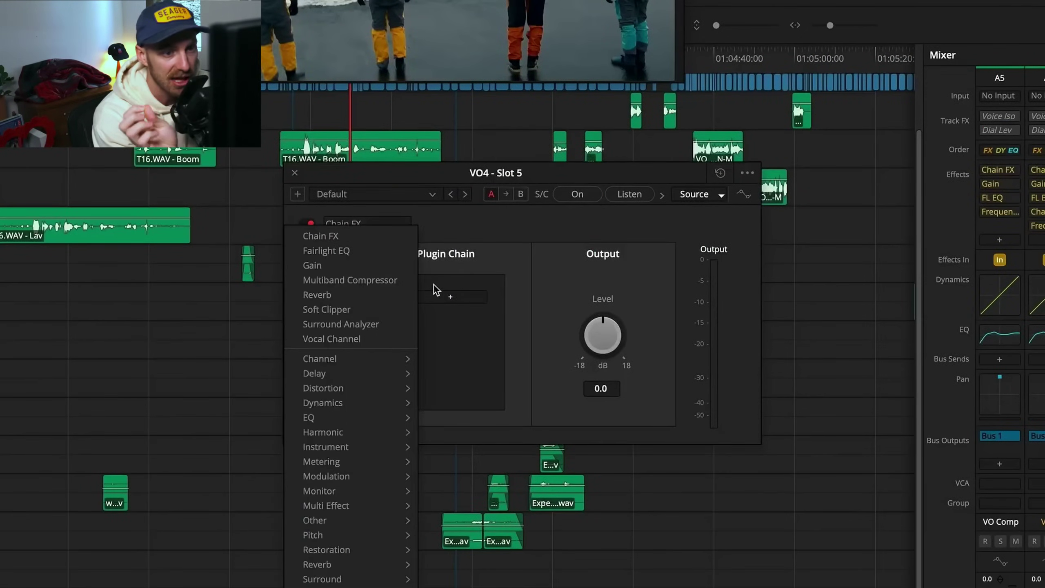
{"action": "left_click", "coordinate": [398, 307]}
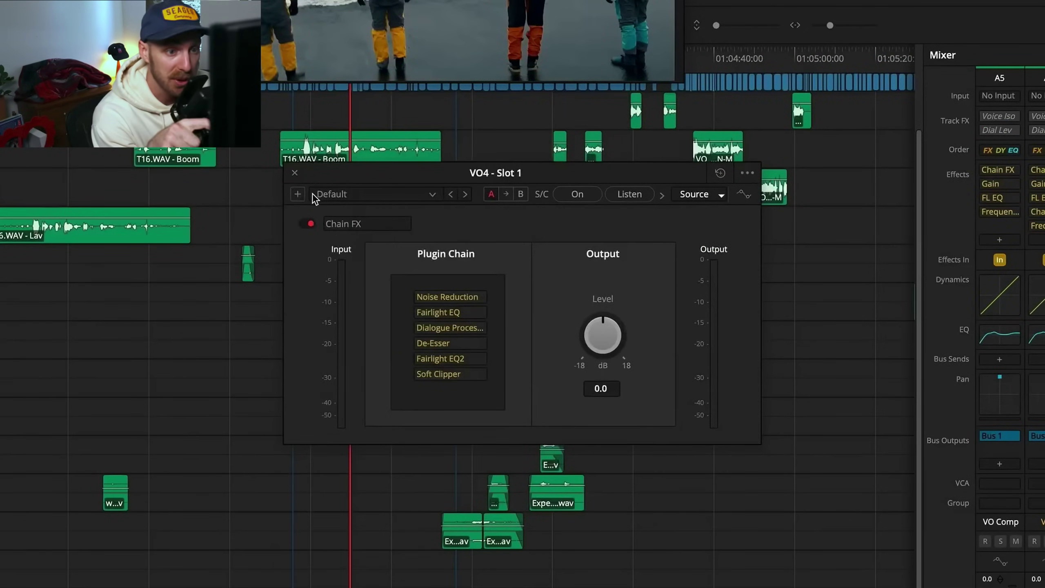
Load the DX Multi-Limiter LFE Meters preset into the Chain FX in VO4's slot 1 and close its window.
{"action": "left_click", "coordinate": [315, 196]}
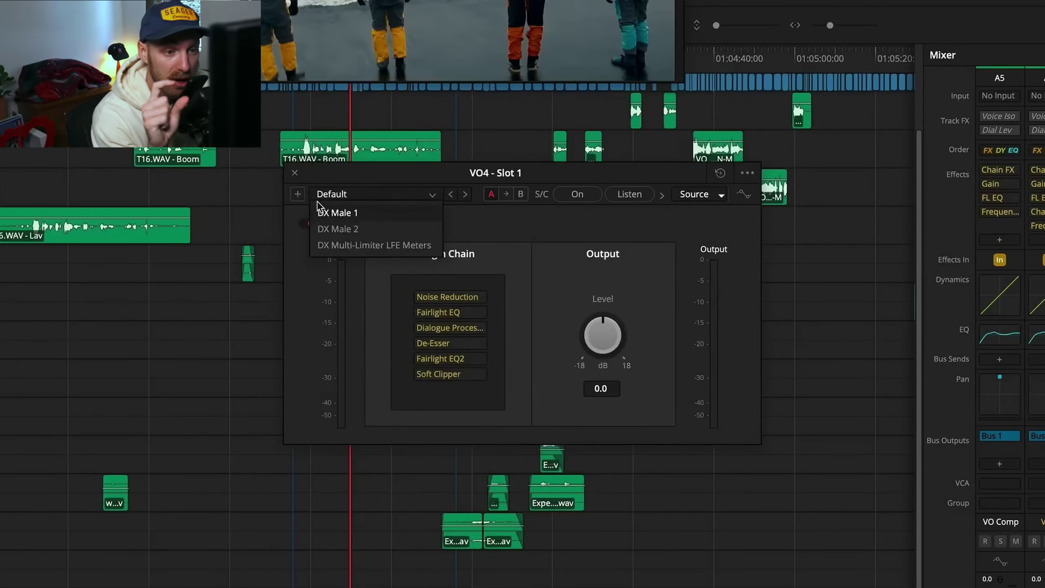
{"action": "left_click", "coordinate": [319, 244]}
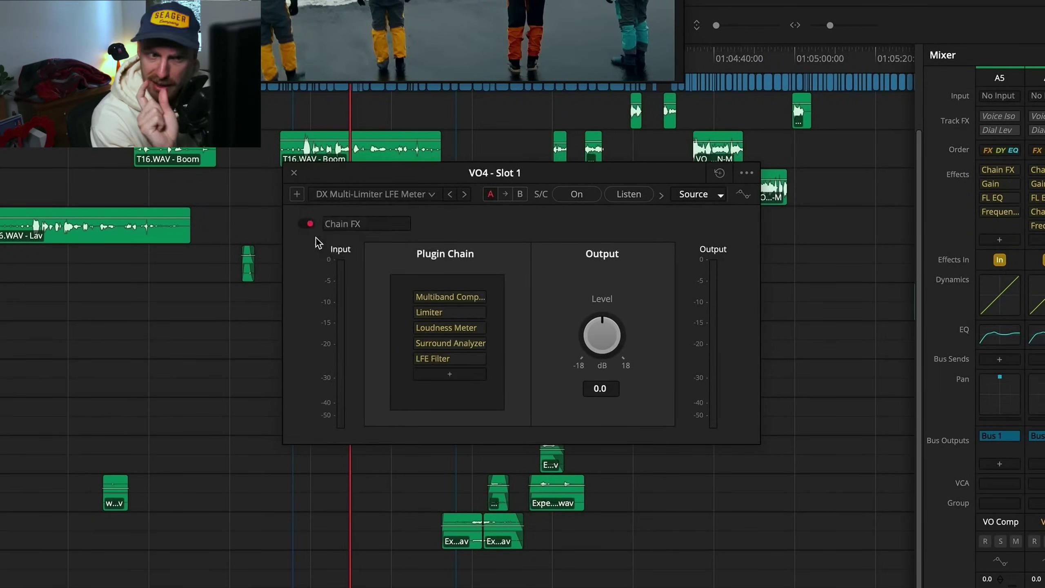
{"action": "left_click", "coordinate": [294, 172]}
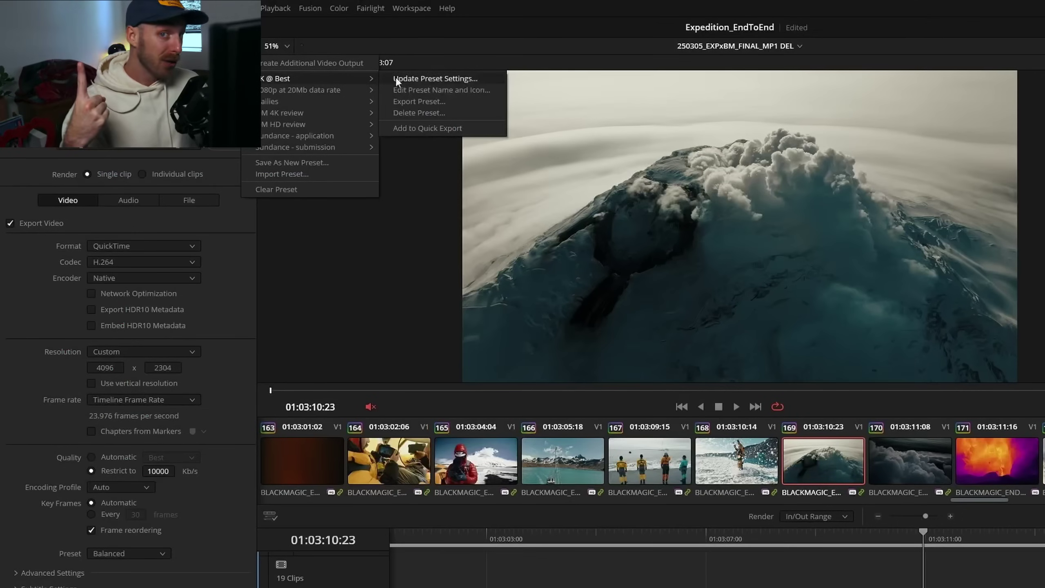
Add the 4K @ Best render preset to Quick Export and select it among the Quick Export presets.
{"action": "left_click", "coordinate": [474, 128]}
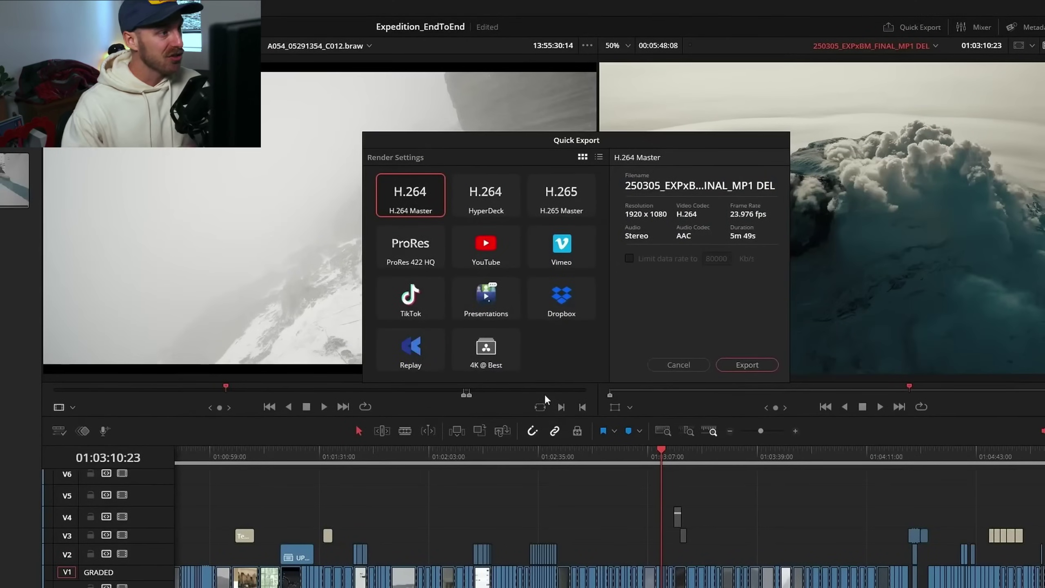
{"action": "left_click", "coordinate": [510, 351]}
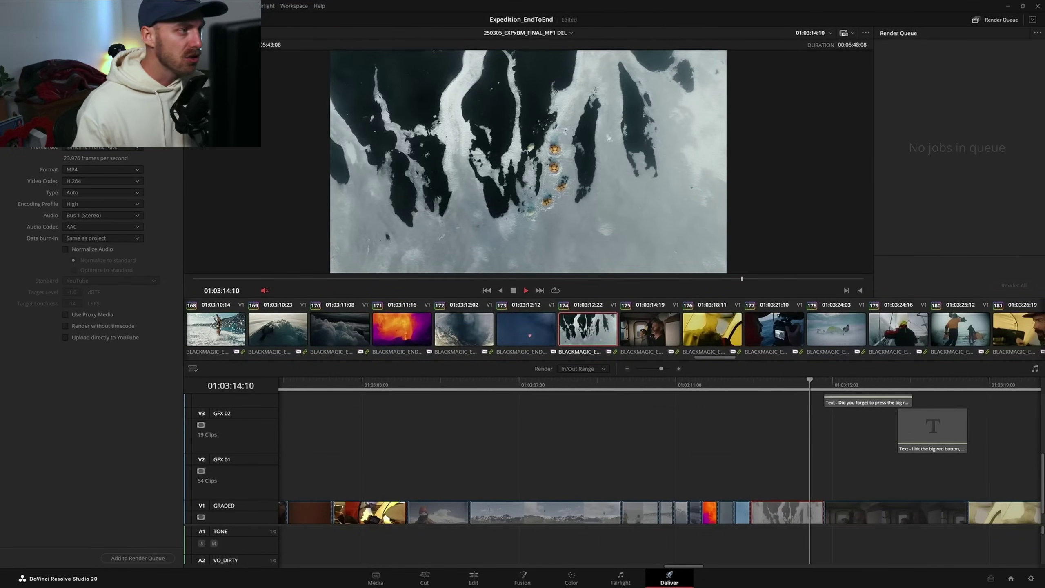
{"action": "scroll", "coordinate": [658, 452], "scroll_direction": "up", "scroll_amount": 2}
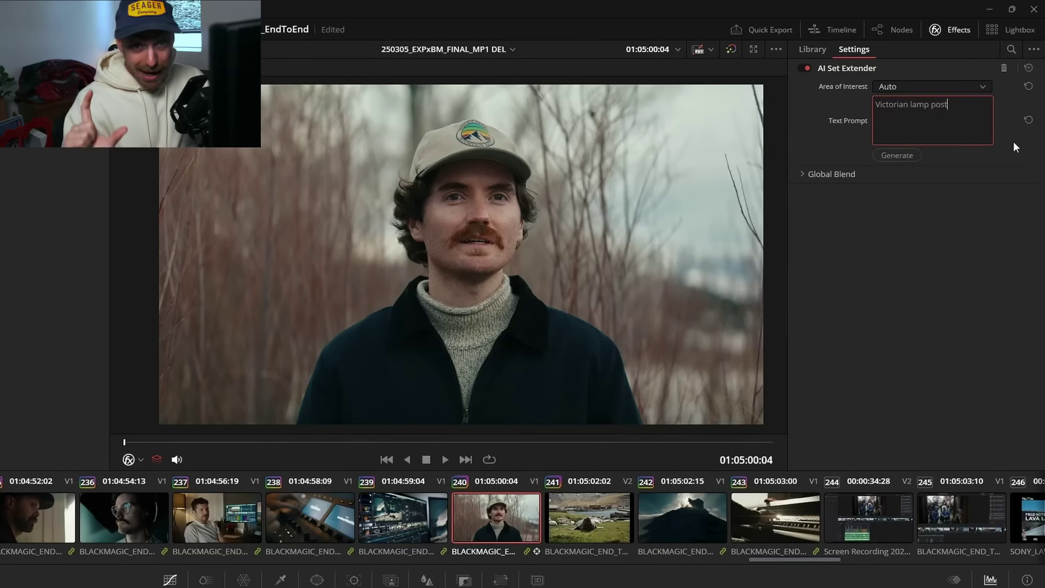
Set the AI Set Extender's Area of Interest to Manual for the clip of the man in the cap.
{"action": "left_click", "coordinate": [982, 85]}
{"action": "left_click", "coordinate": [969, 115]}
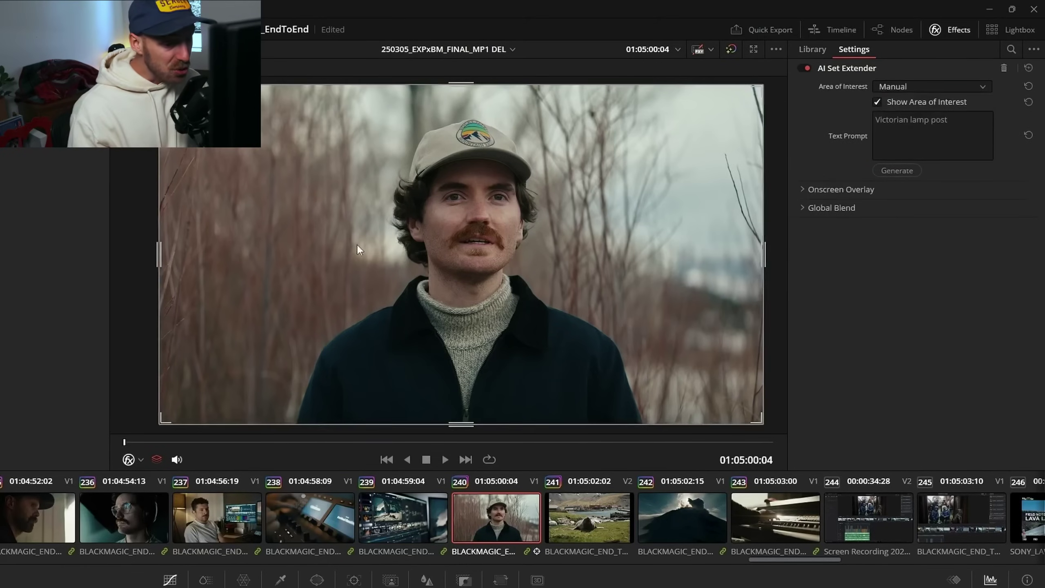
Narrow the area of interest to exclude about the left fifth of the frame, generate the Victorian lamp post extension and hide the area outline.
{"action": "left_click_drag", "start_coordinate": [157, 256], "coordinate": [276, 265]}
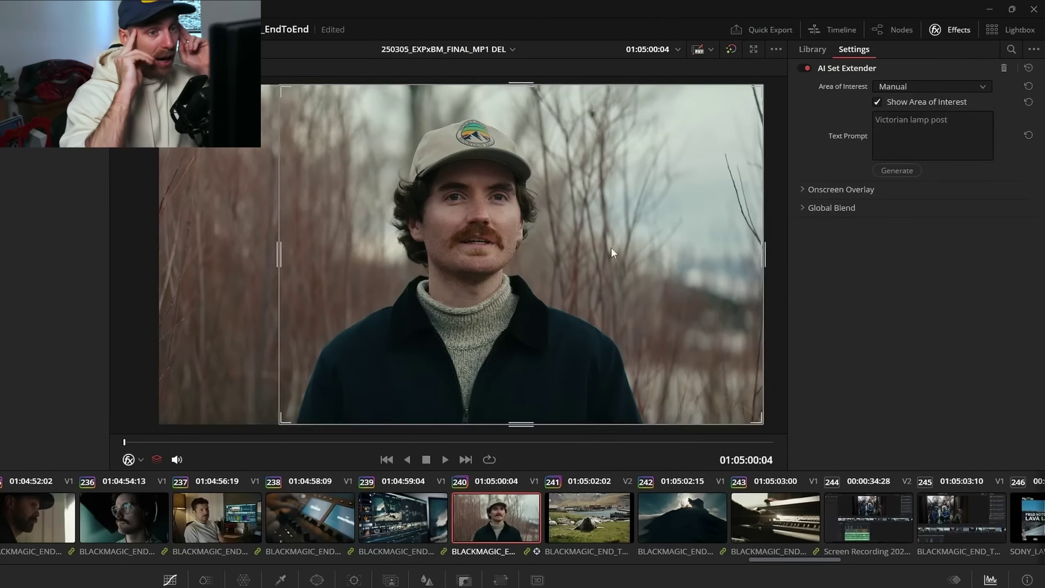
{"action": "left_click", "coordinate": [909, 169]}
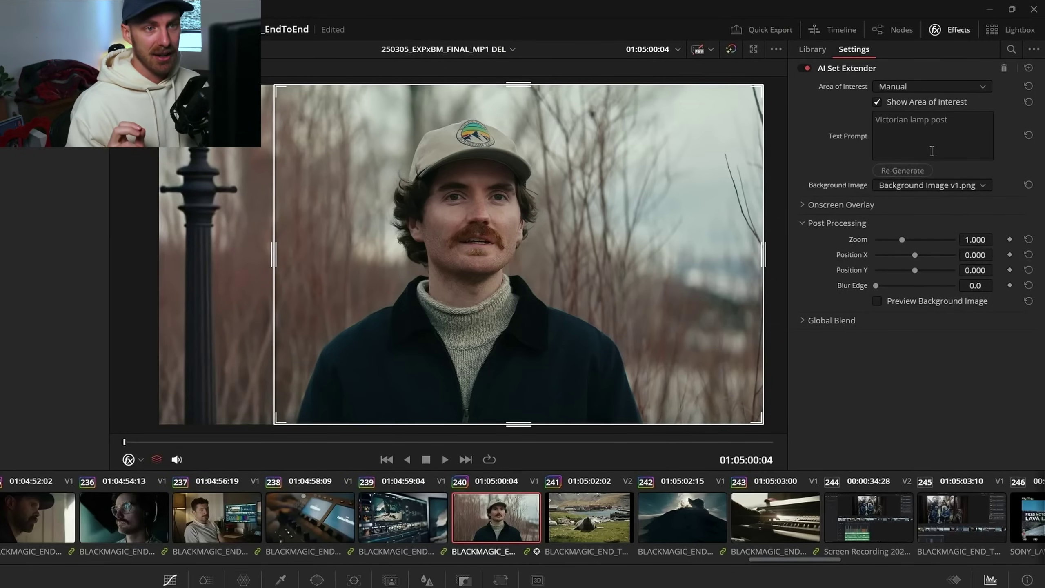
{"action": "left_click", "coordinate": [923, 104]}
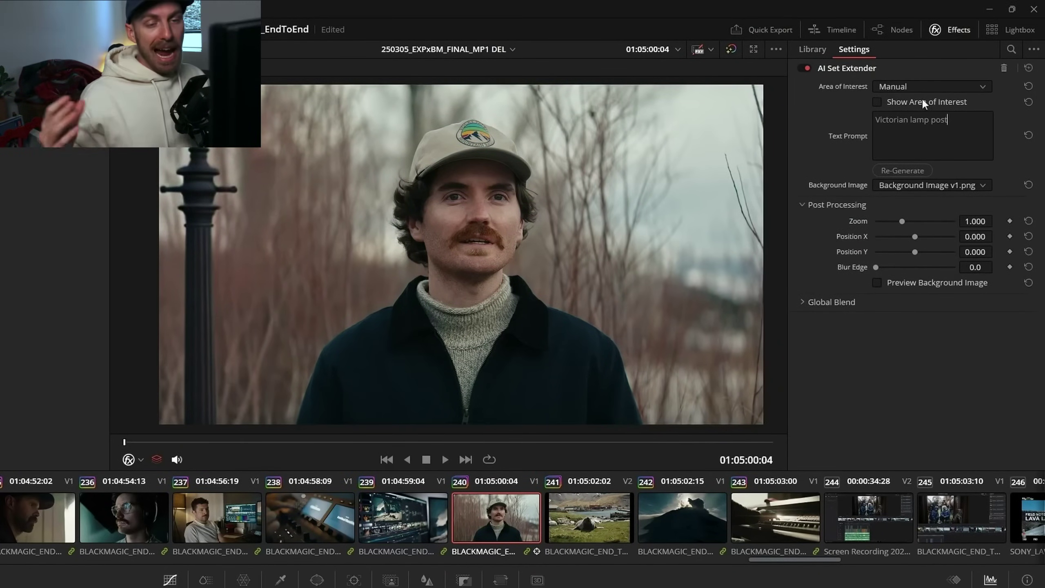
On the seal clip, set the area of interest to Manual, fit it inside both black side bars and generate the set extension without a prompt.
{"action": "key", "text": "Down"}
{"action": "left_click", "coordinate": [985, 86]}
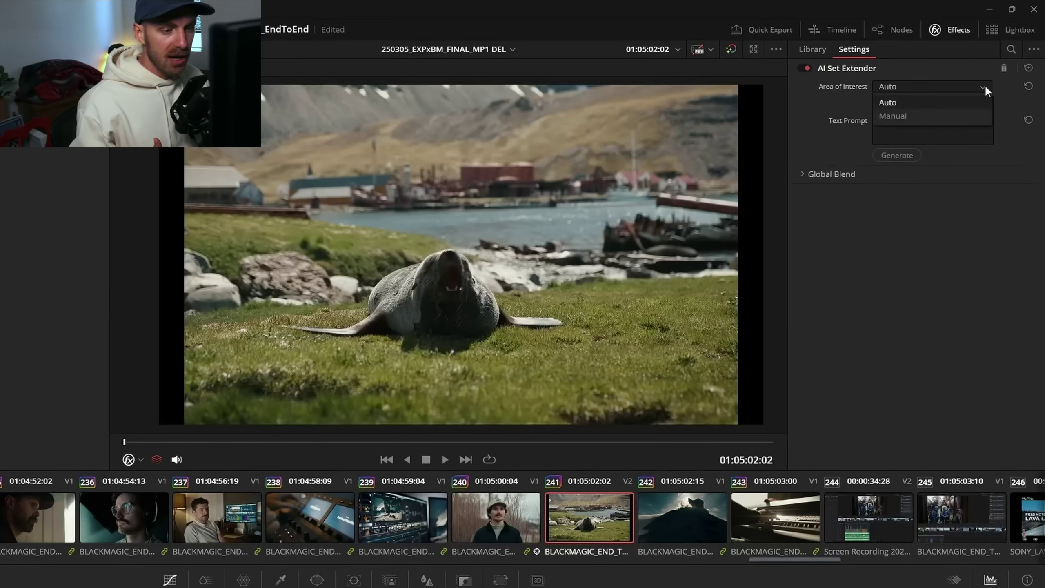
{"action": "left_click", "coordinate": [972, 114]}
{"action": "left_click_drag", "start_coordinate": [159, 254], "coordinate": [185, 254]}
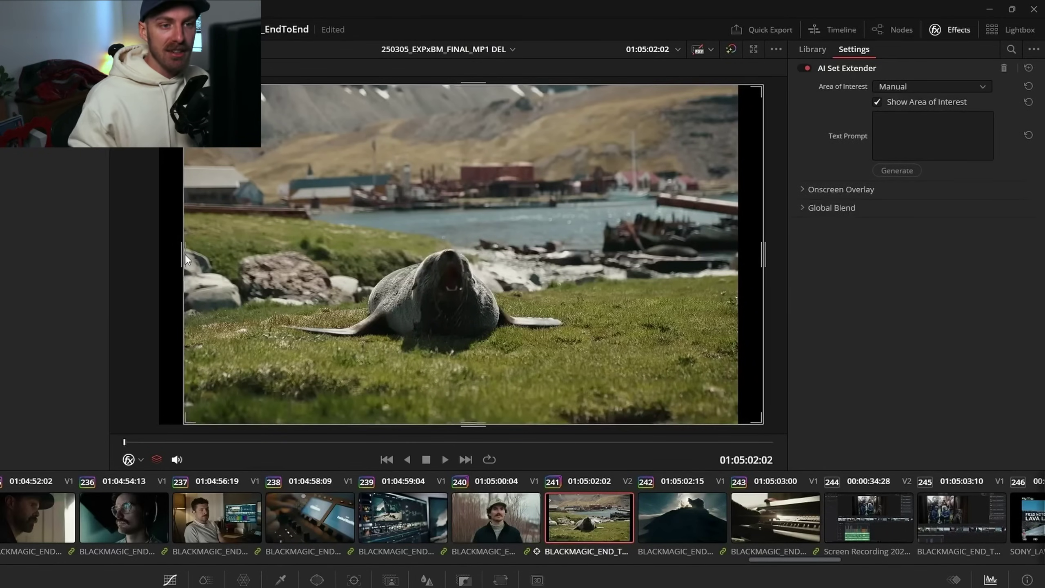
{"action": "left_click_drag", "start_coordinate": [764, 260], "coordinate": [735, 254]}
{"action": "left_click", "coordinate": [884, 170]}
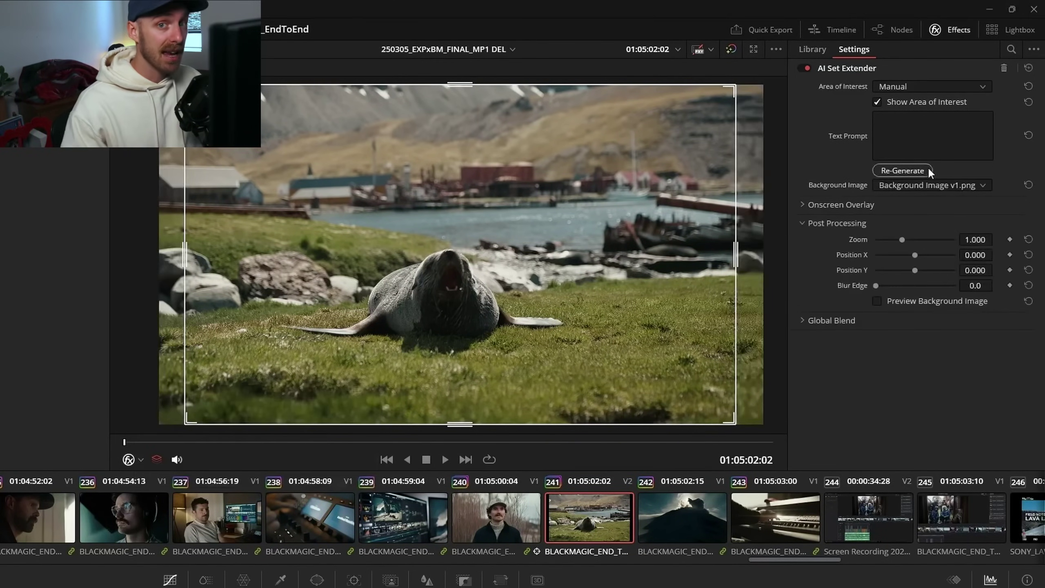
On the man-in-cap clip, set a Manual area of interest excluding the left fifth, generate the Victorian lamp post background and hide the outline.
{"action": "key", "text": "Up"}
{"action": "left_click", "coordinate": [983, 88]}
{"action": "left_click", "coordinate": [968, 114]}
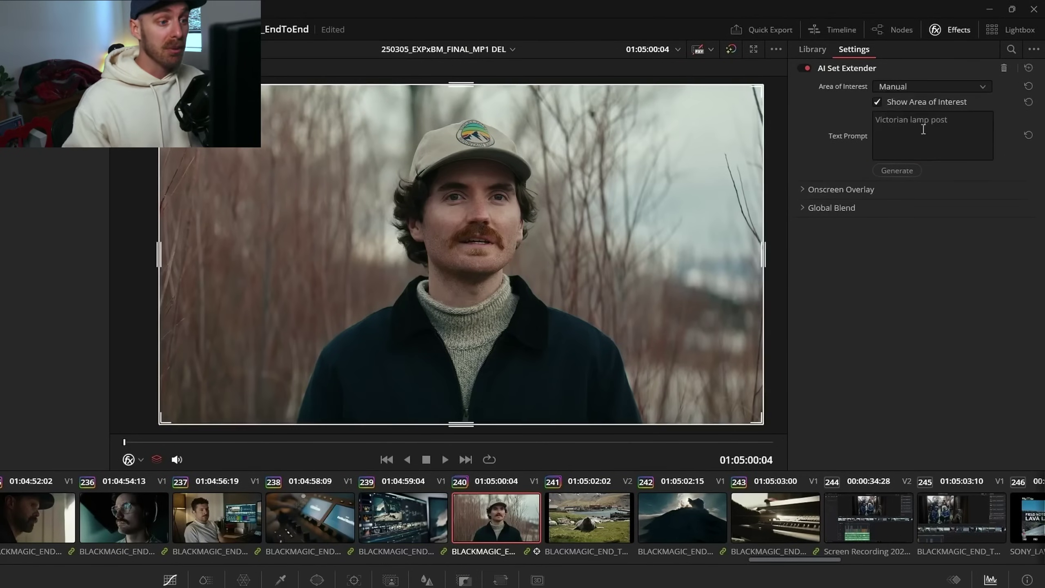
{"action": "left_click_drag", "start_coordinate": [157, 256], "coordinate": [271, 264]}
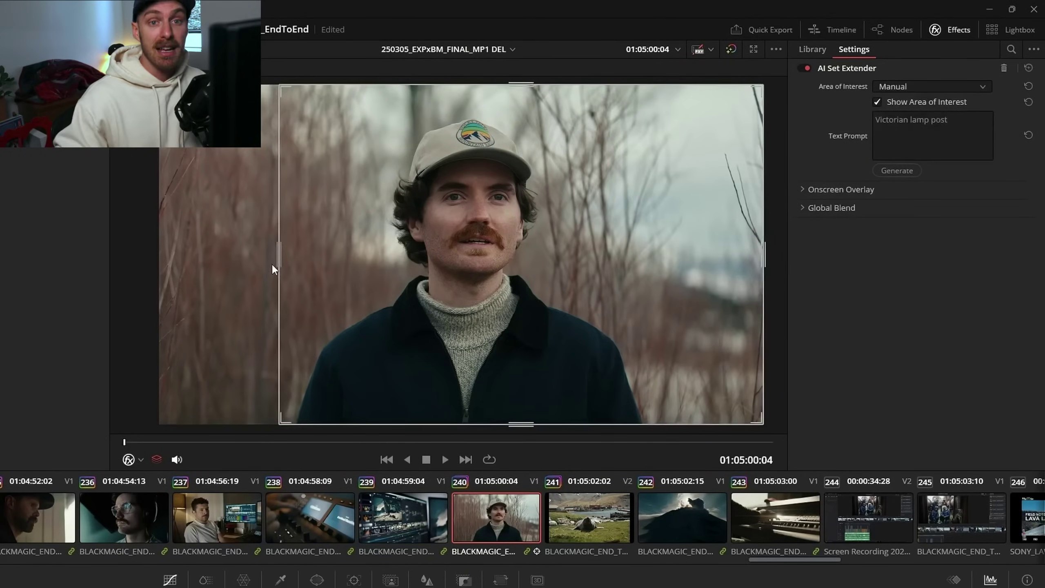
{"action": "left_click", "coordinate": [882, 169]}
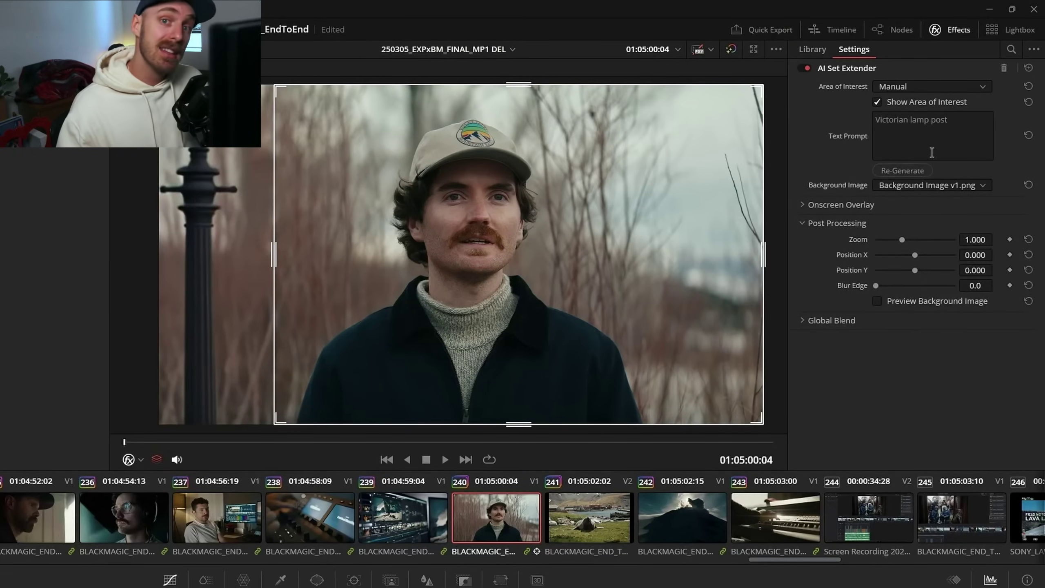
{"action": "left_click", "coordinate": [923, 103]}
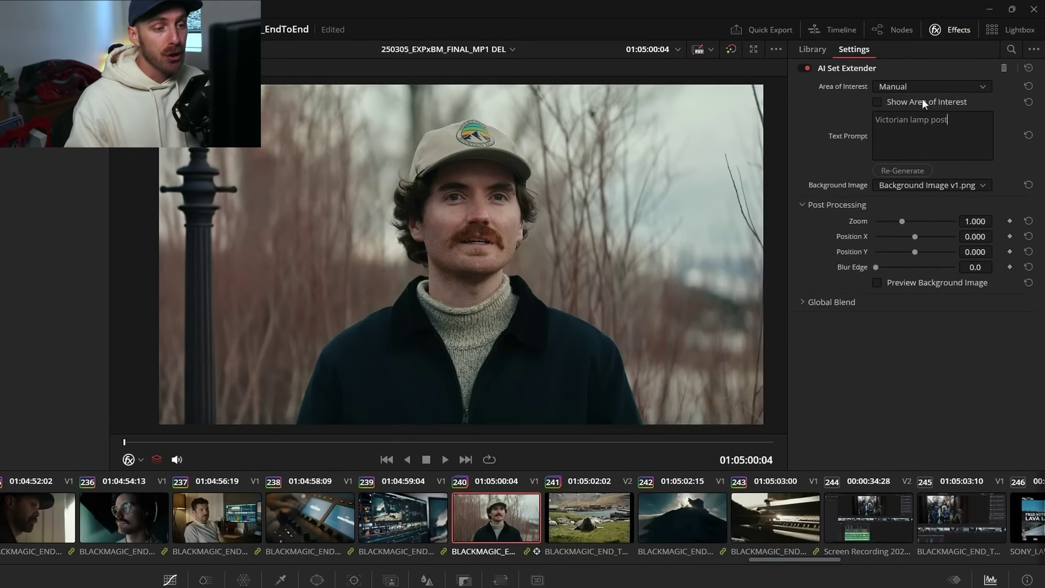
Give the seal clip a Manual area of interest matching the picture between its black side bars, and generate the extension with an empty prompt.
{"action": "key", "text": "Down"}
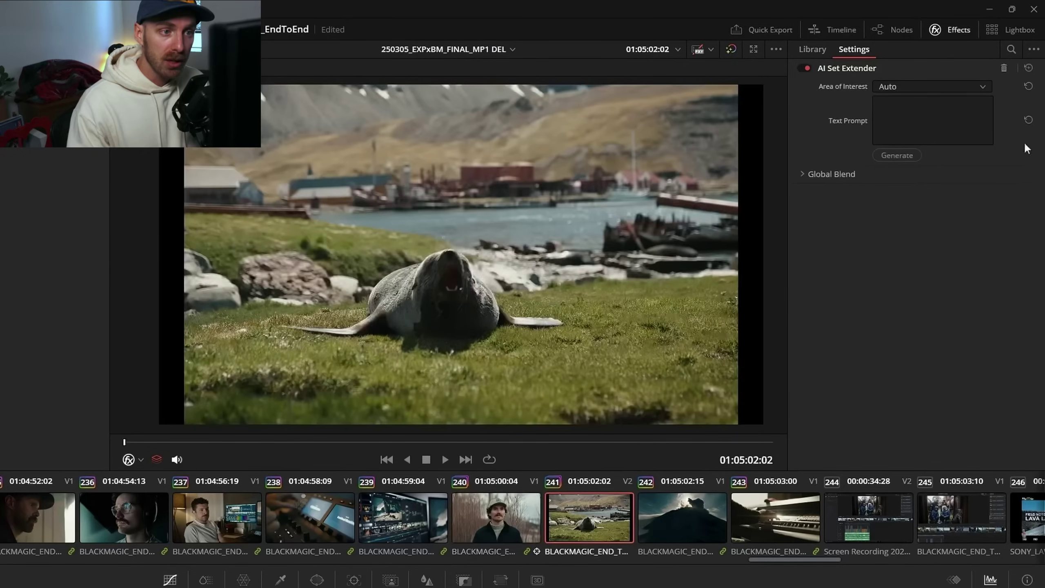
{"action": "left_click", "coordinate": [985, 85]}
{"action": "left_click", "coordinate": [970, 111]}
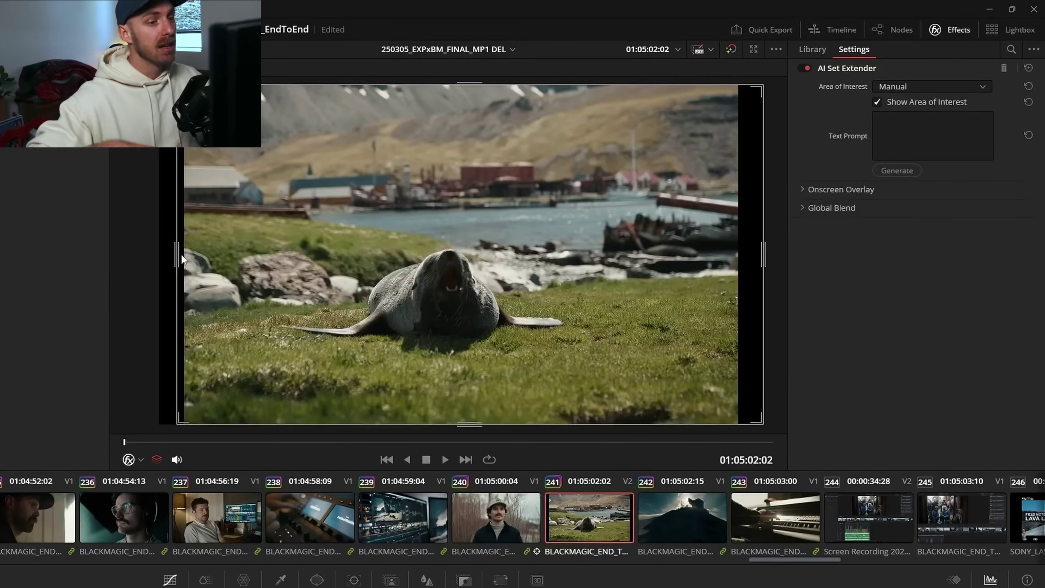
{"action": "left_click_drag", "start_coordinate": [181, 260], "coordinate": [188, 258]}
{"action": "left_click_drag", "start_coordinate": [762, 253], "coordinate": [738, 259]}
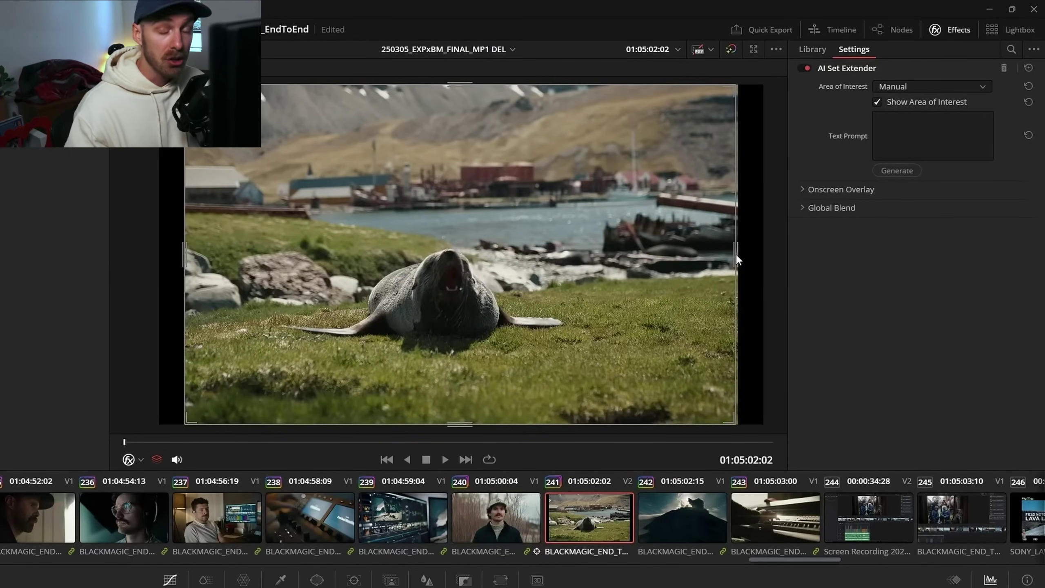
{"action": "left_click", "coordinate": [891, 169]}
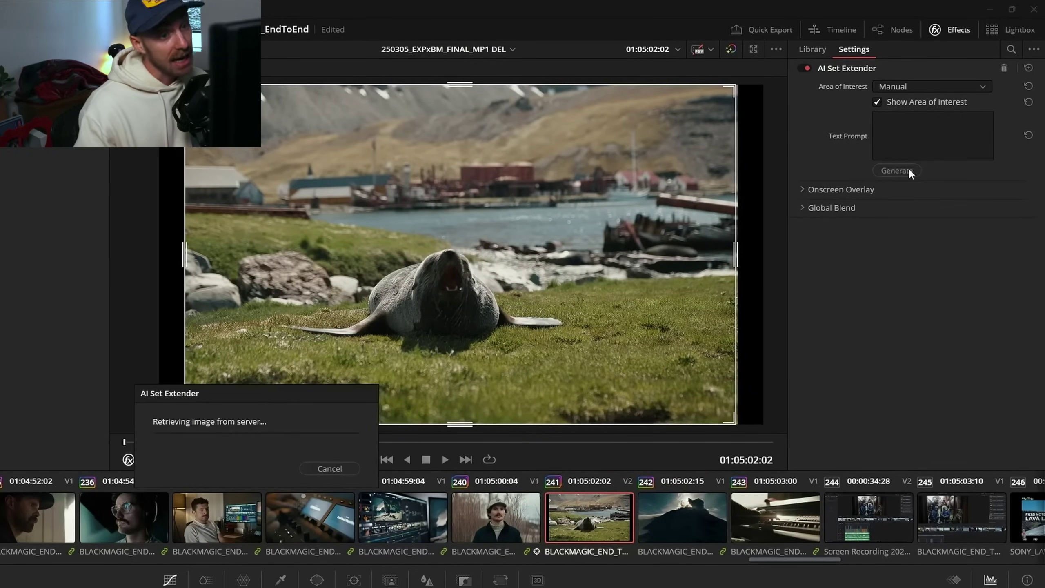